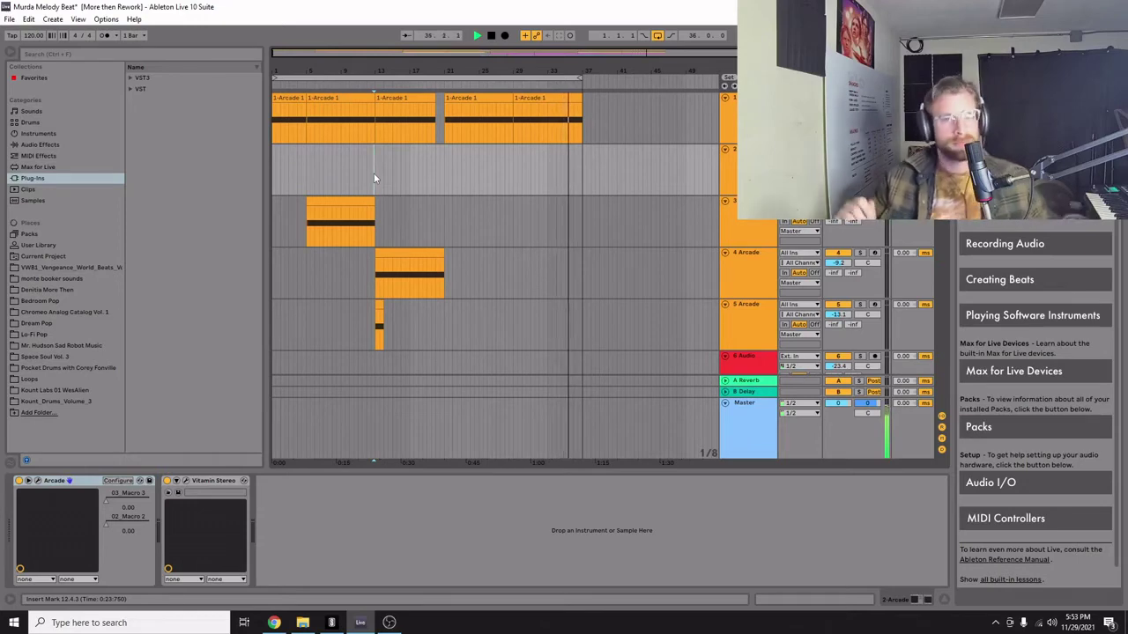
Stop playback and show the 4 Arcade track's chain: soothe2, MO-TT and two Utilities.
{"action": "key", "text": "space"}
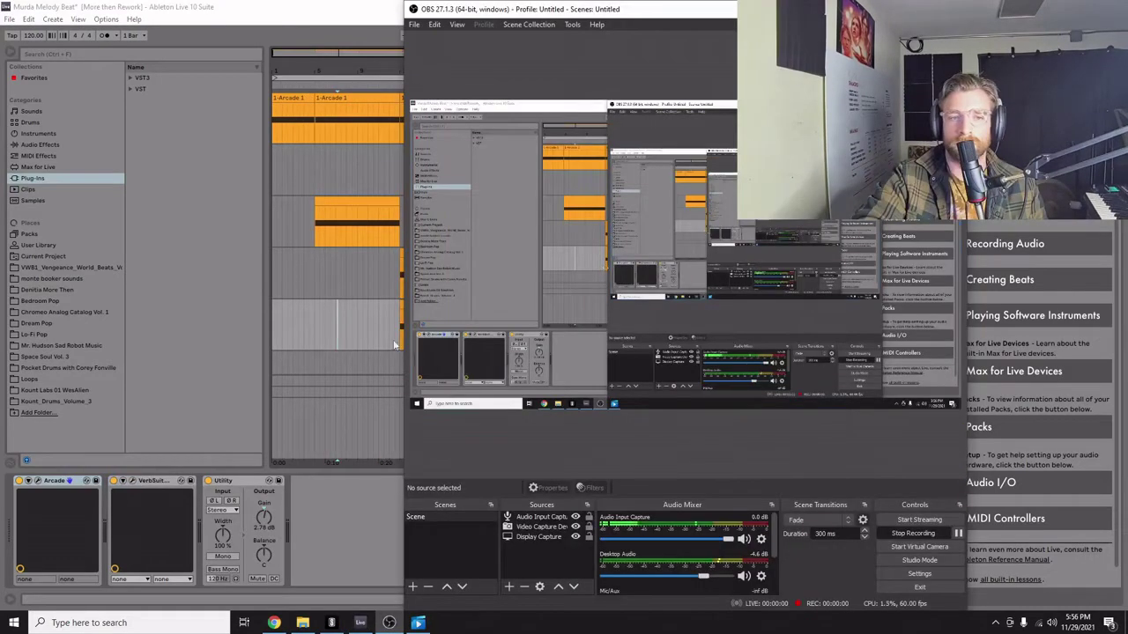
{"action": "left_click", "coordinate": [322, 280]}
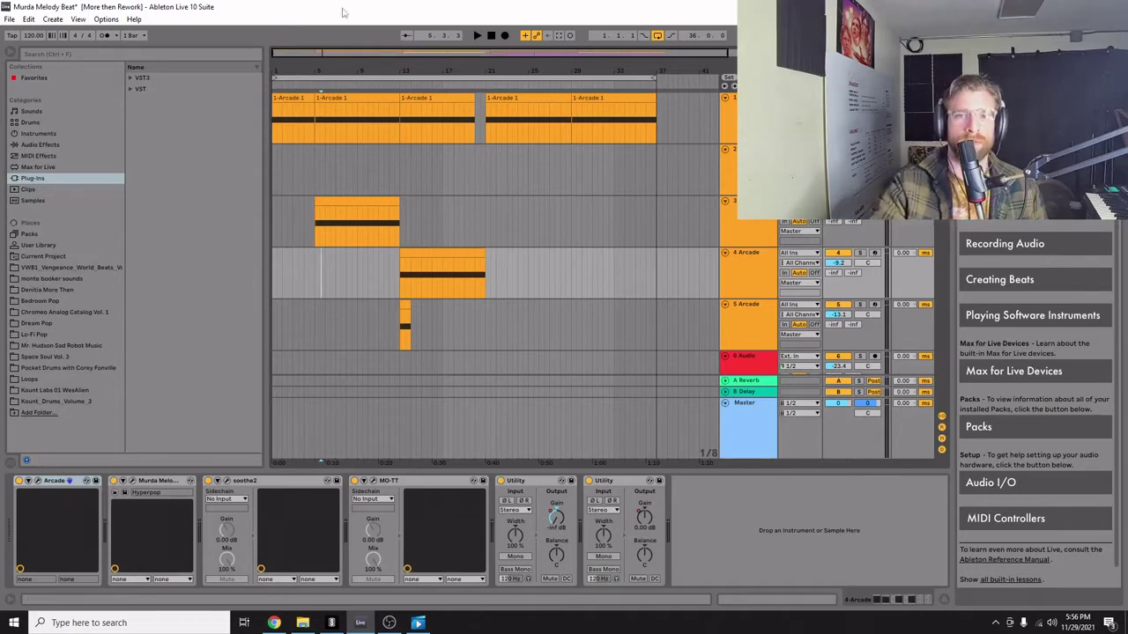
Show the first Arcade track's device chain, then open and close its Arcade instrument window.
{"action": "left_click", "coordinate": [707, 132]}
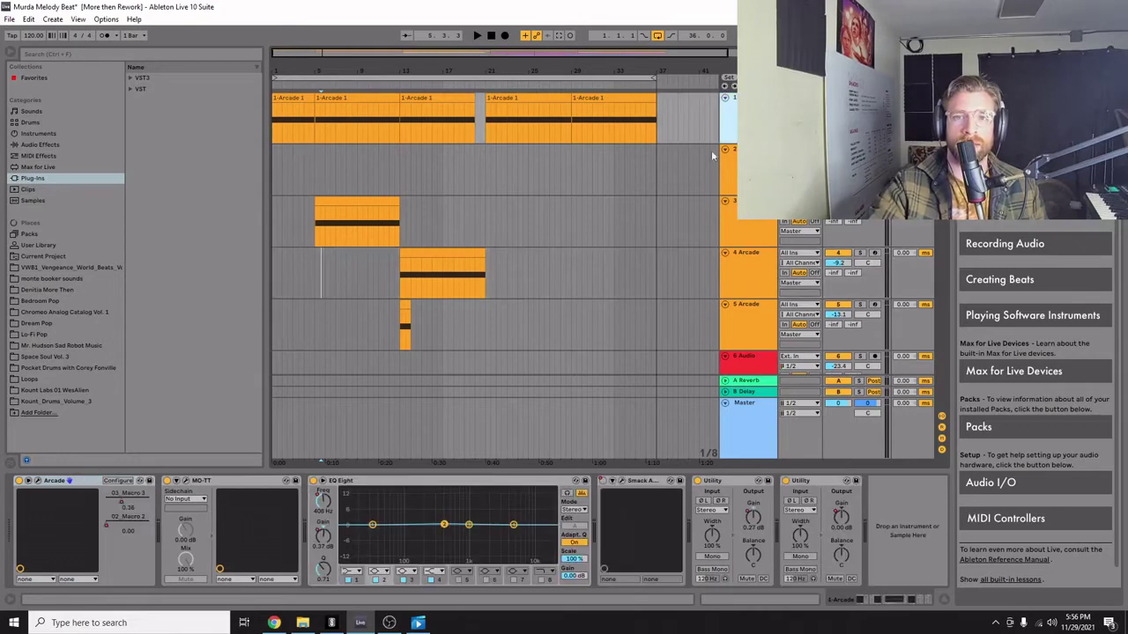
{"action": "left_click", "coordinate": [38, 481]}
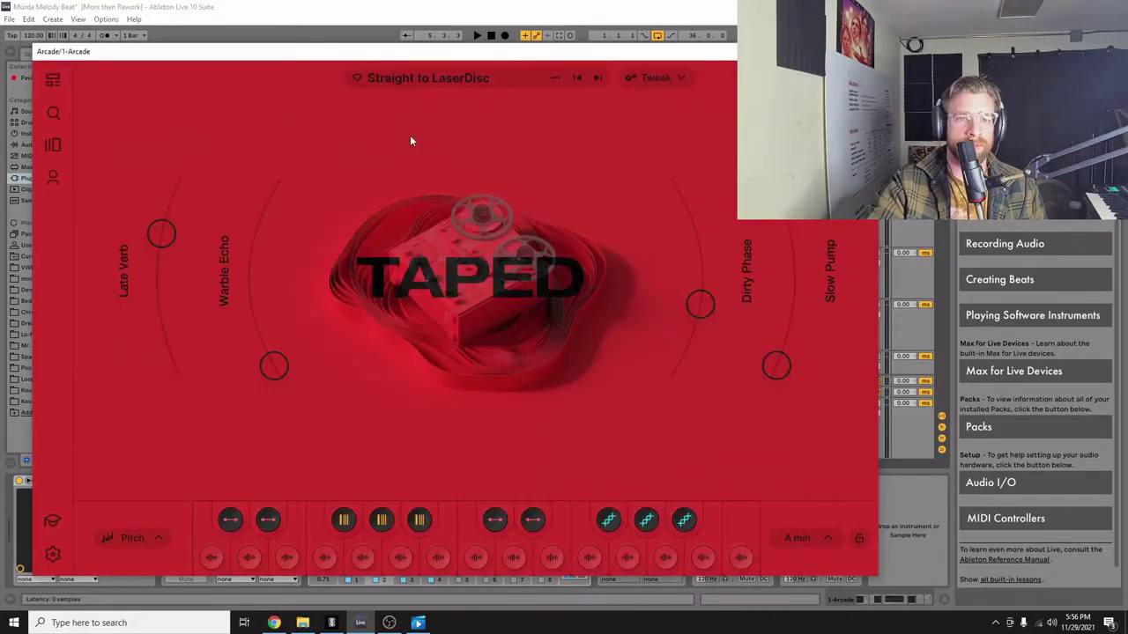
{"action": "left_click_drag", "start_coordinate": [265, 52], "coordinate": [266, 165]}
{"action": "key", "text": "ctrl+alt+p"}
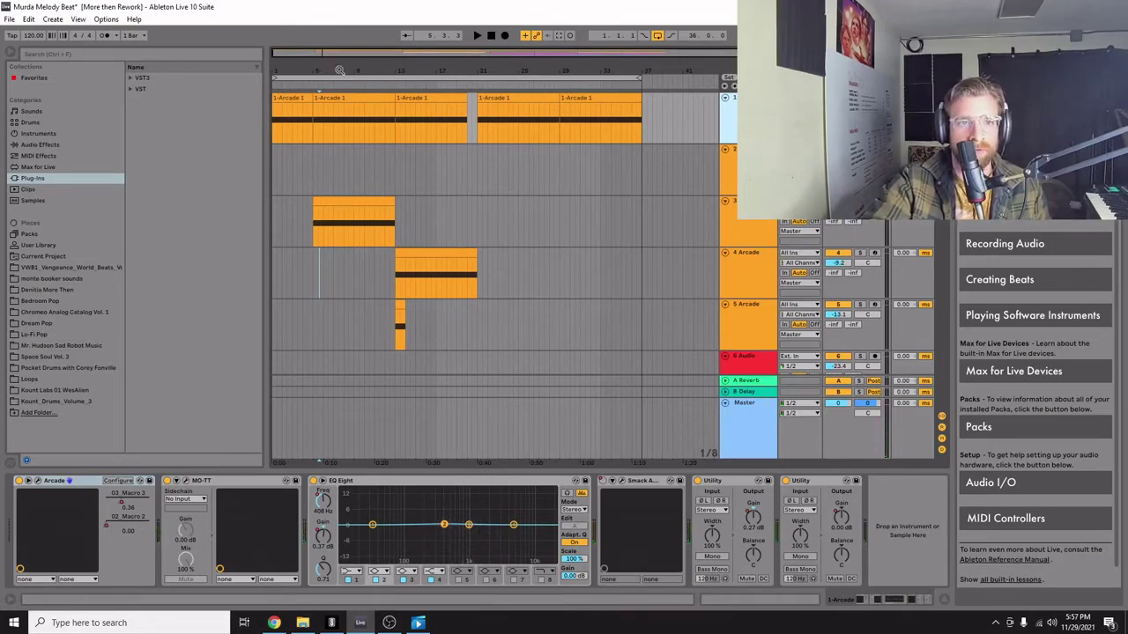
Zoom the arrangement in and select the melody clip on track 3.
{"action": "left_click_drag", "start_coordinate": [339, 70], "coordinate": [355, 70]}
{"action": "left_click", "coordinate": [352, 204]}
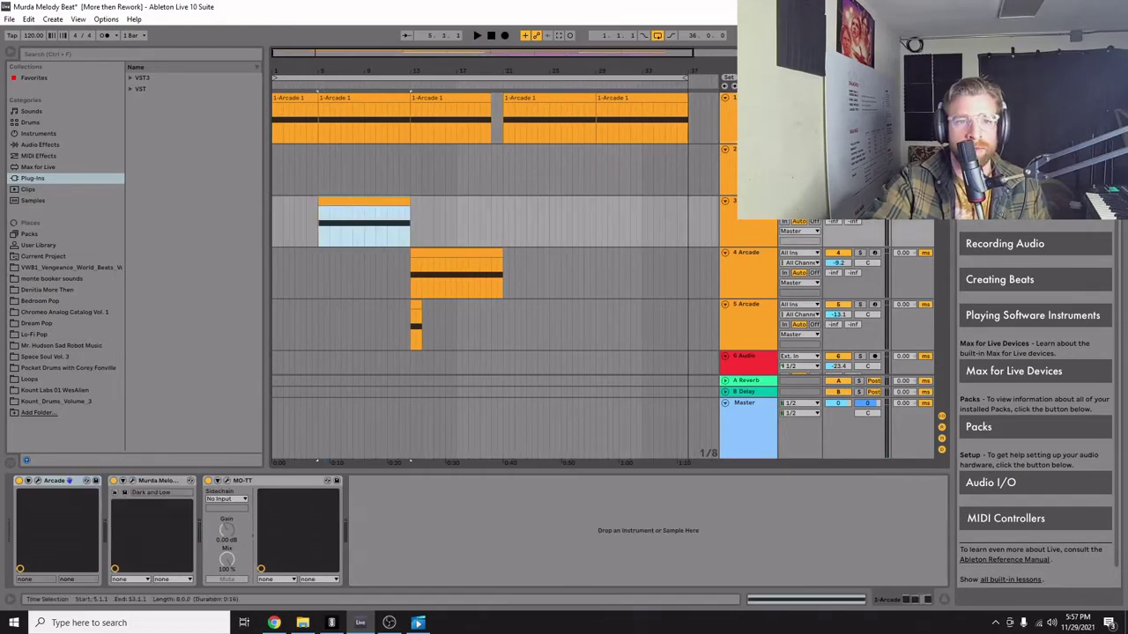
{"action": "left_click", "coordinate": [318, 233]}
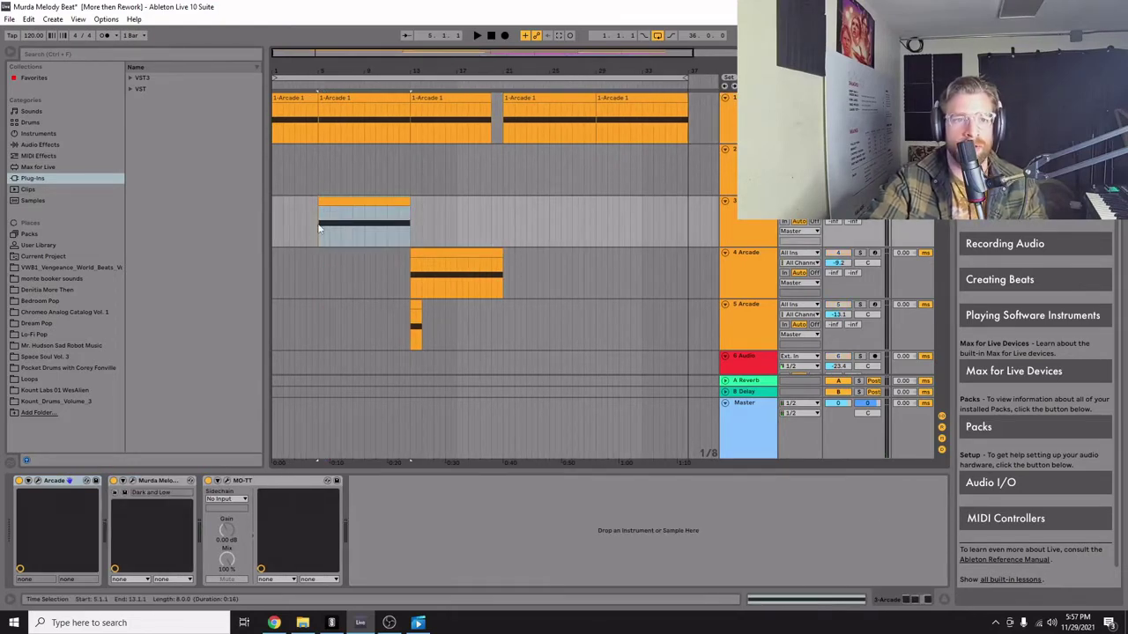
{"action": "left_click", "coordinate": [350, 222]}
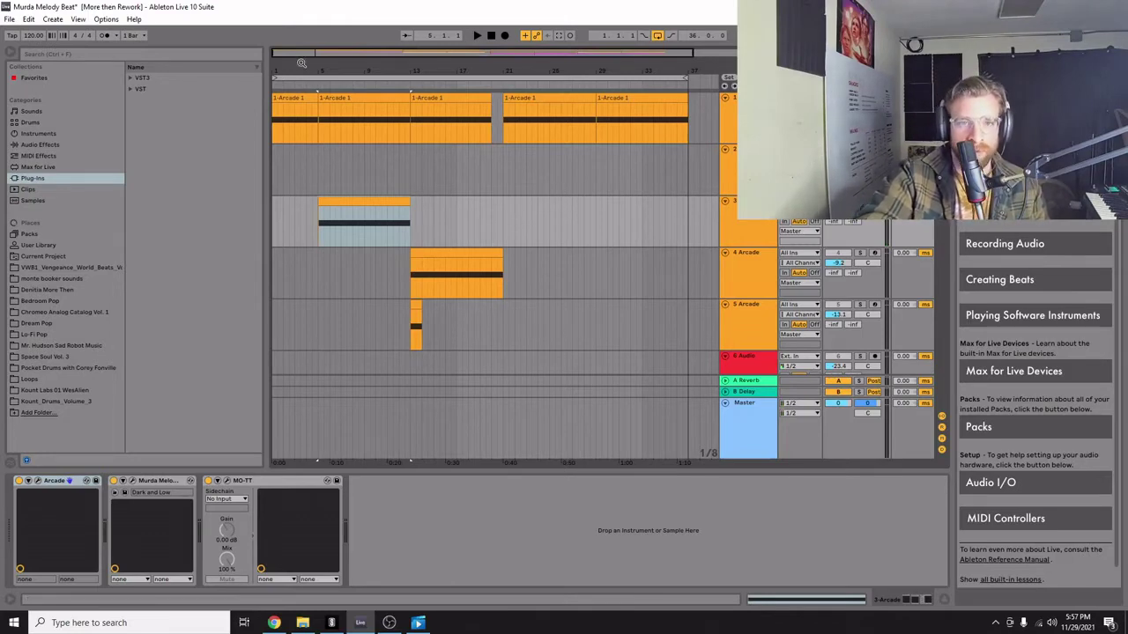
Audition track 3's melody from bar 5, then stop and select track 3.
{"action": "left_click_drag", "start_coordinate": [328, 74], "coordinate": [328, 97]}
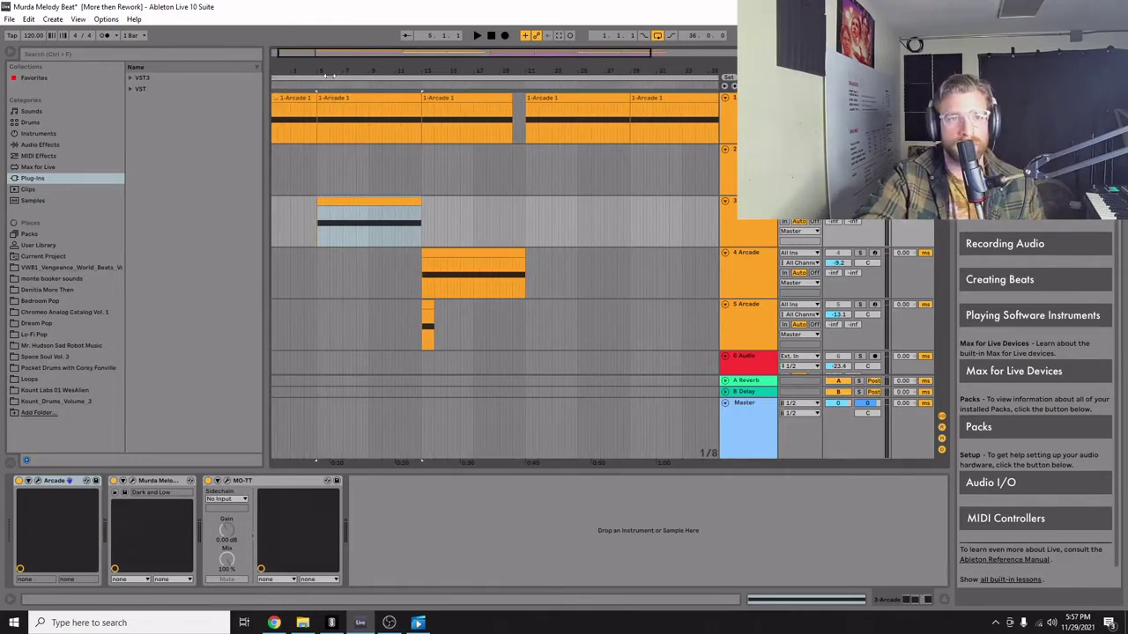
{"action": "left_click", "coordinate": [318, 225]}
{"action": "key", "text": "space"}
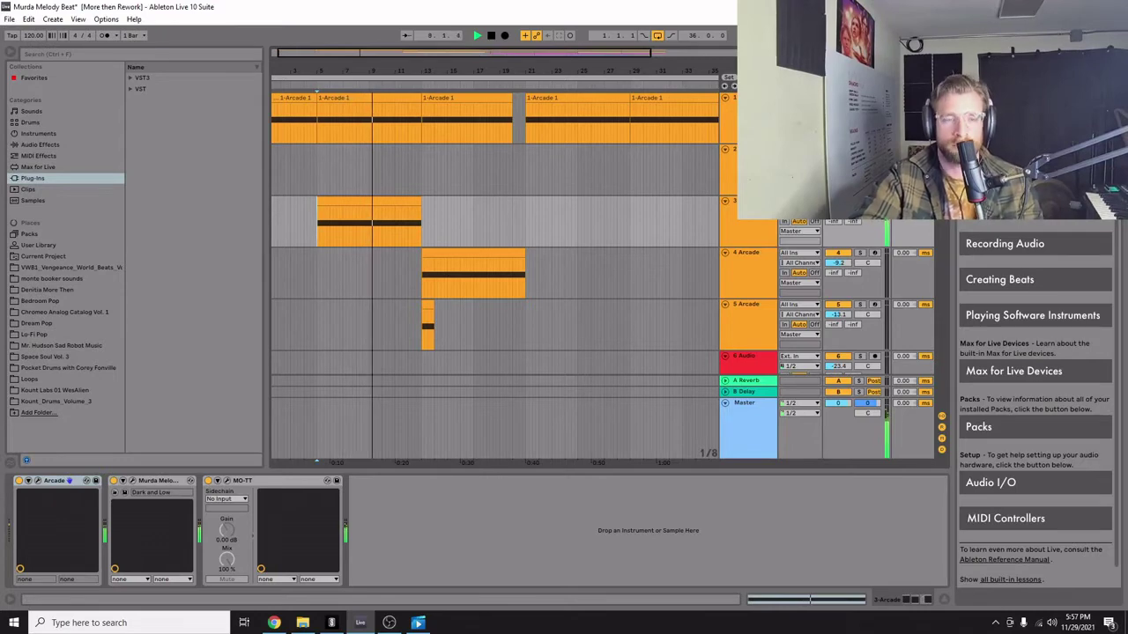
{"action": "key", "text": "space"}
{"action": "left_click", "coordinate": [737, 211]}
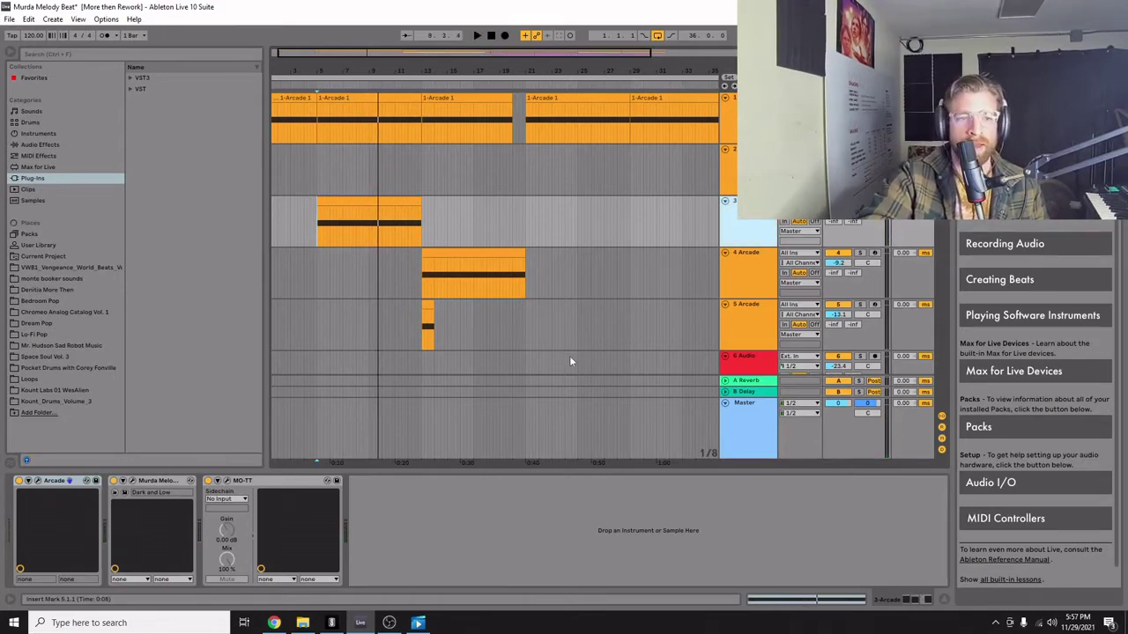
Open the Murda Melodies window, move it right, and play track 3 from bar 5.
{"action": "left_click", "coordinate": [133, 481]}
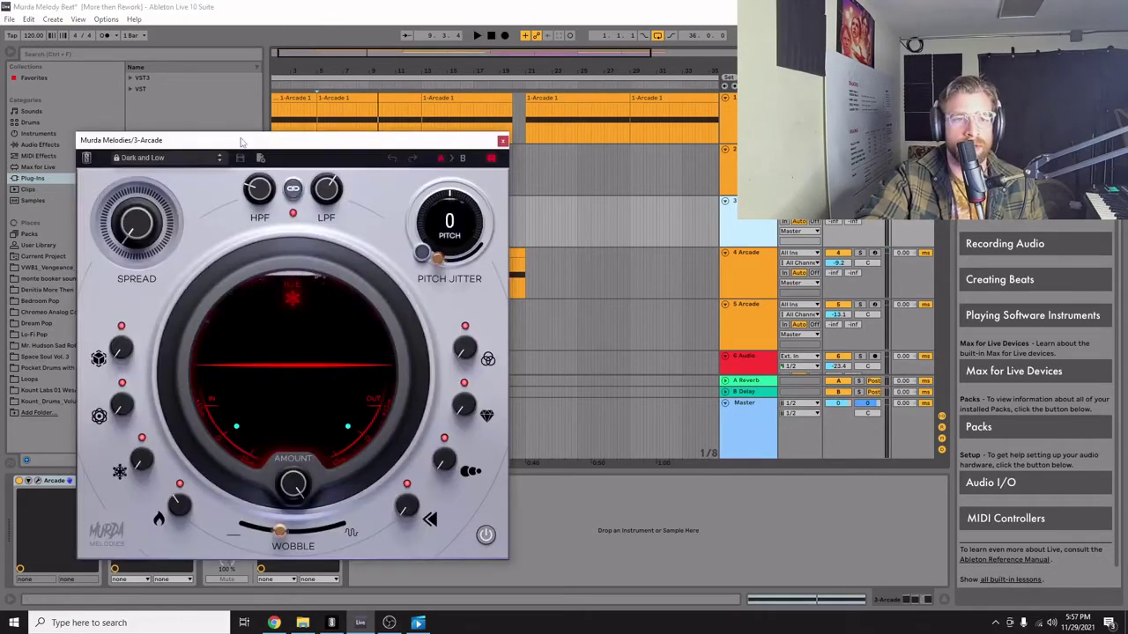
{"action": "left_click_drag", "start_coordinate": [238, 141], "coordinate": [675, 79]}
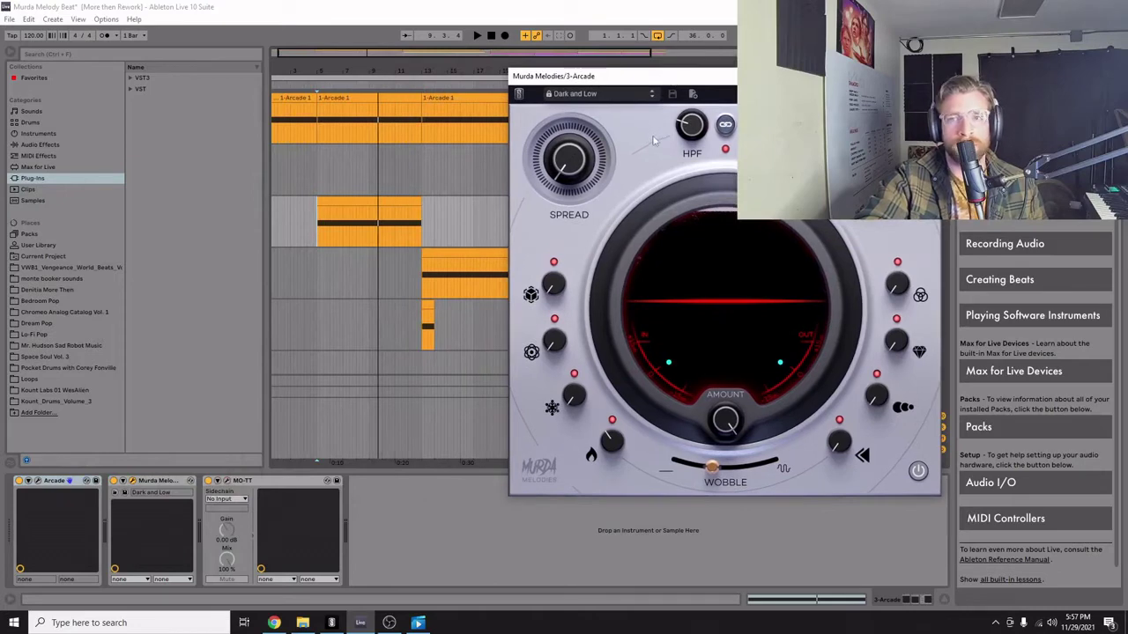
{"action": "left_click", "coordinate": [114, 487]}
{"action": "key", "text": "space"}
{"action": "left_click_drag", "start_coordinate": [771, 81], "coordinate": [718, 135]}
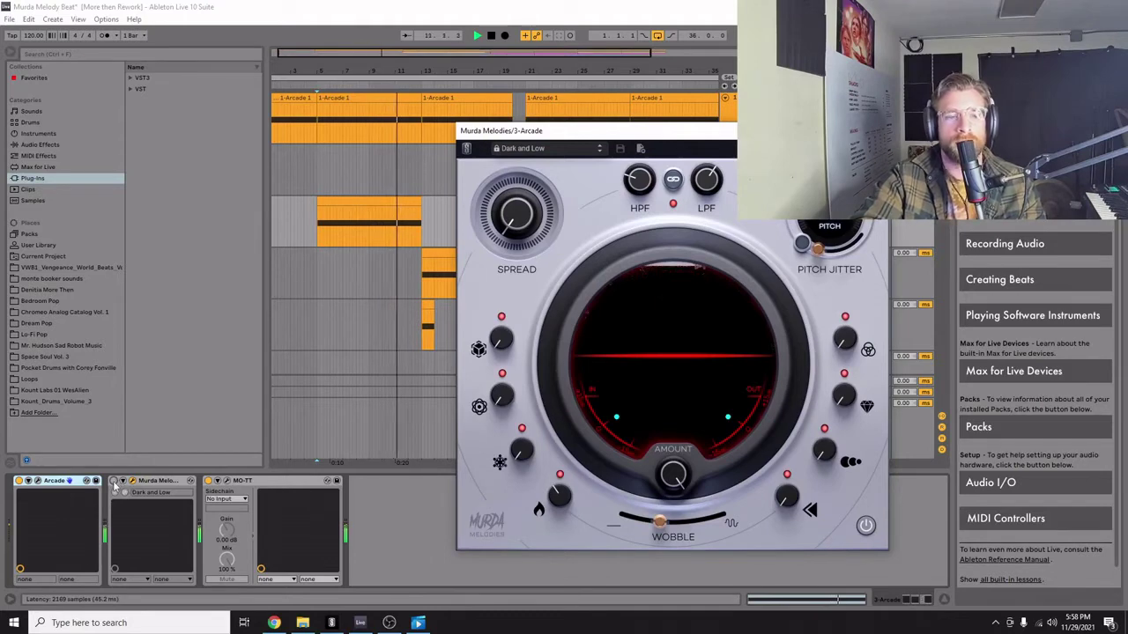
{"action": "key", "text": "space"}
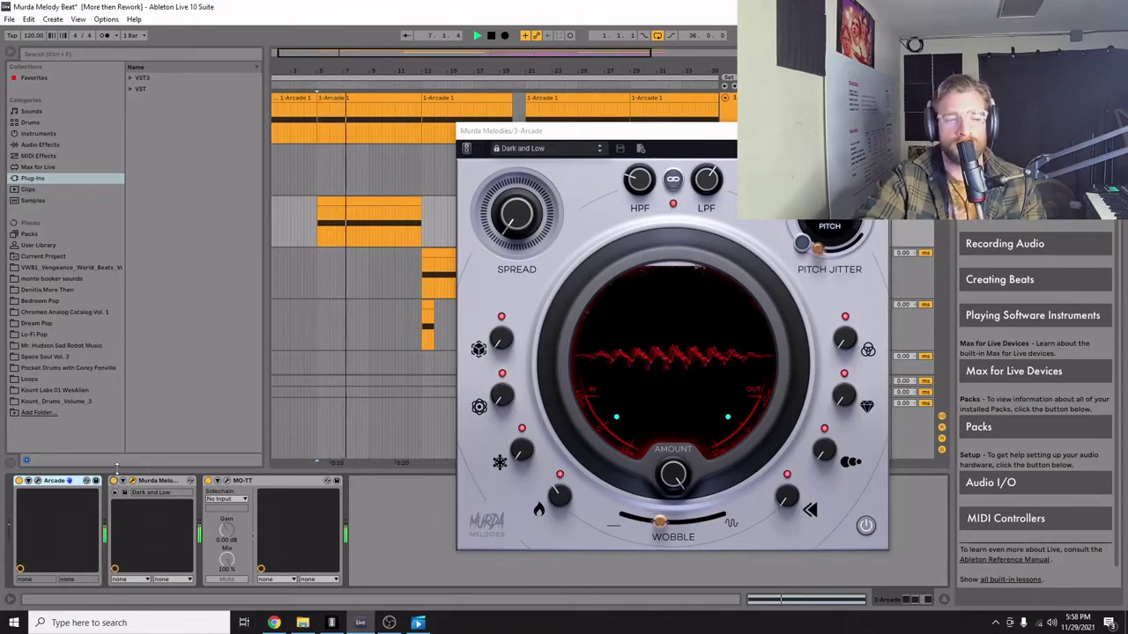
Open the MO-TT plug-in window and position it at the upper right.
{"action": "left_click", "coordinate": [226, 481]}
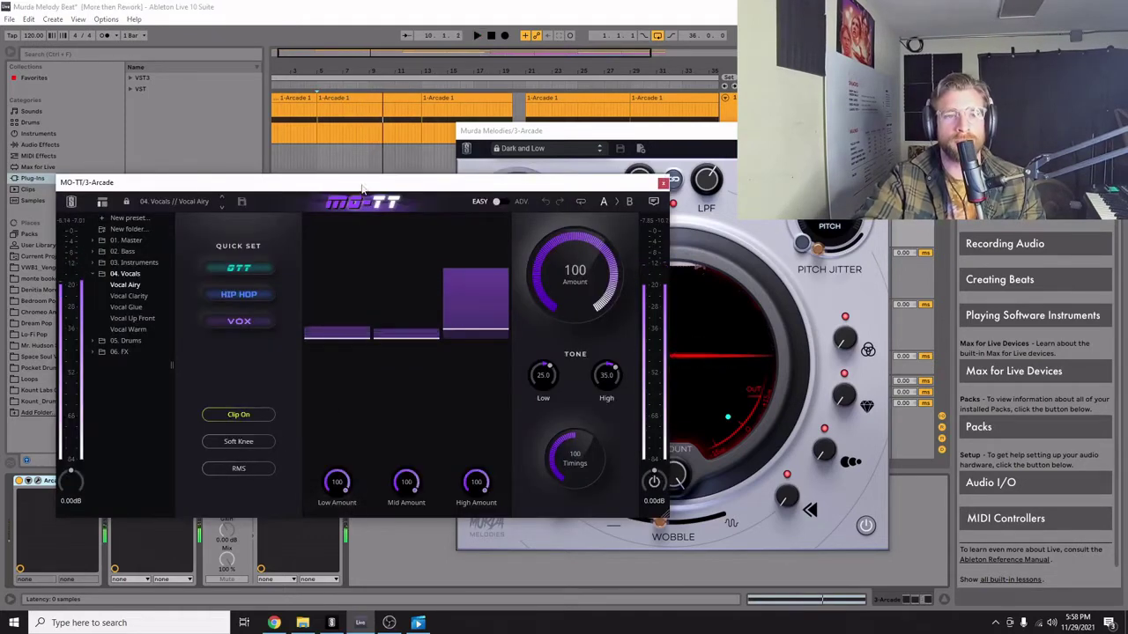
{"action": "left_click_drag", "start_coordinate": [362, 192], "coordinate": [576, 126]}
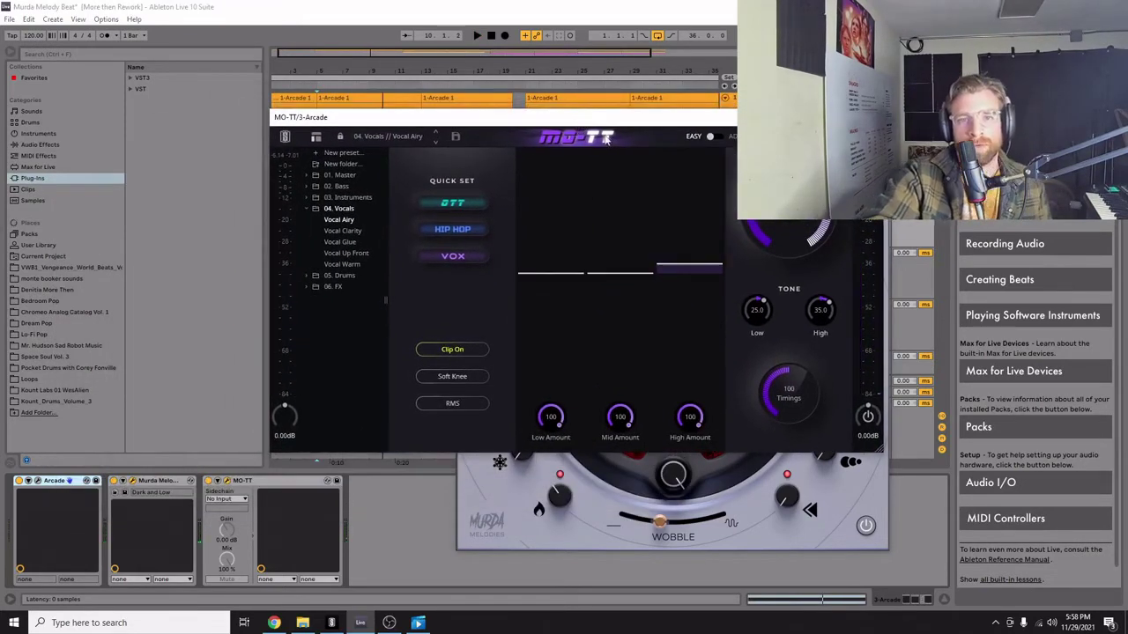
{"action": "left_click_drag", "start_coordinate": [410, 123], "coordinate": [435, 129]}
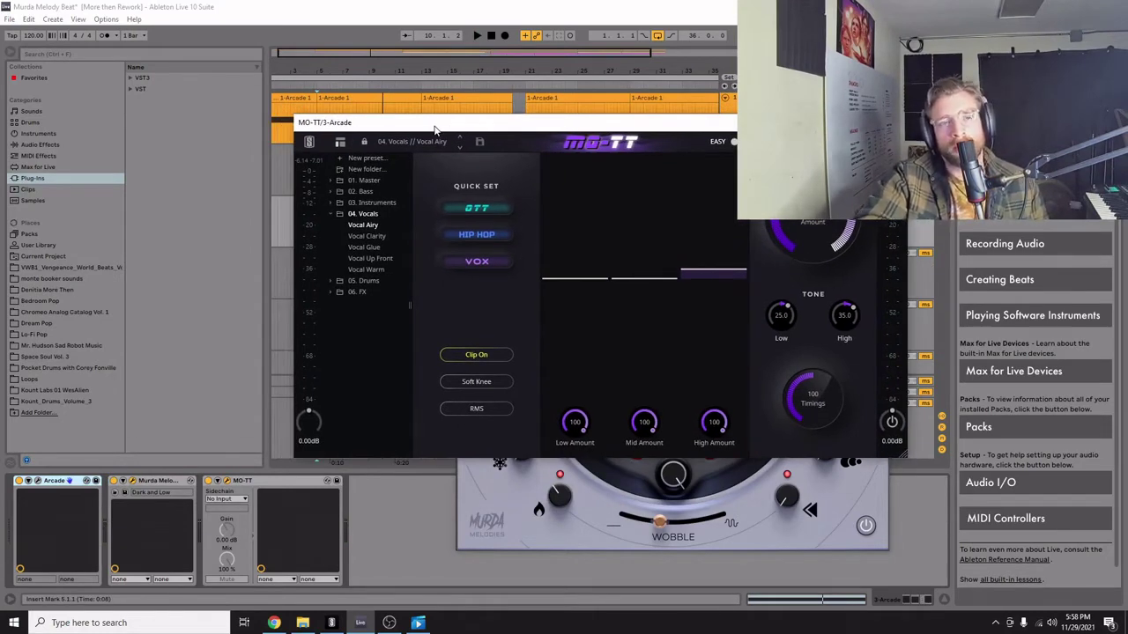
{"action": "left_click_drag", "start_coordinate": [434, 127], "coordinate": [461, 115]}
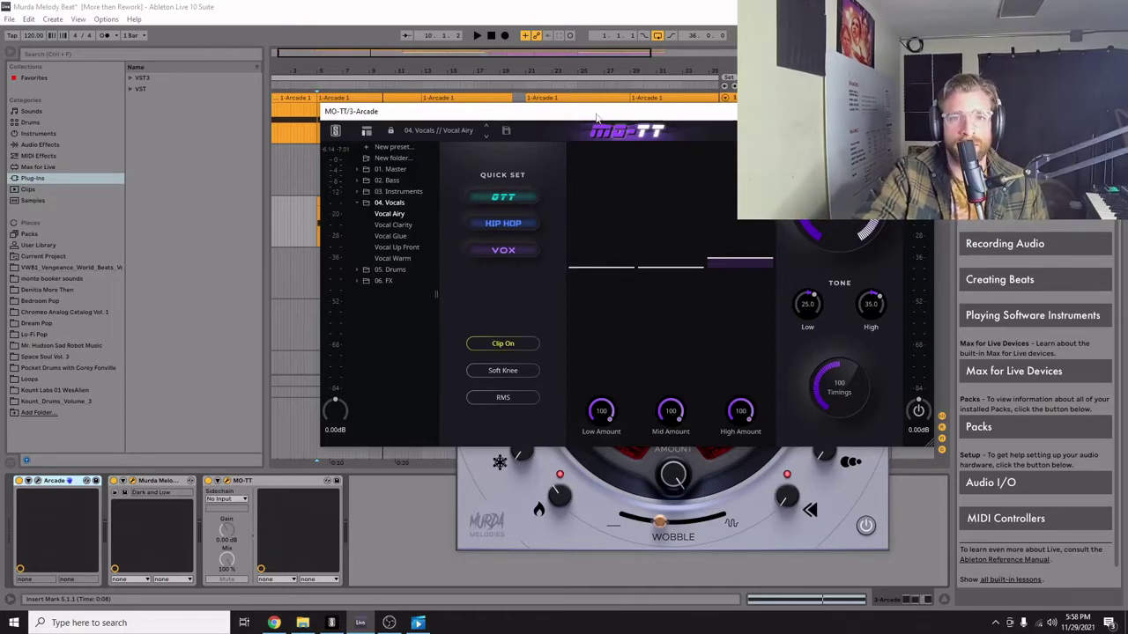
{"action": "left_click_drag", "start_coordinate": [596, 116], "coordinate": [657, 123]}
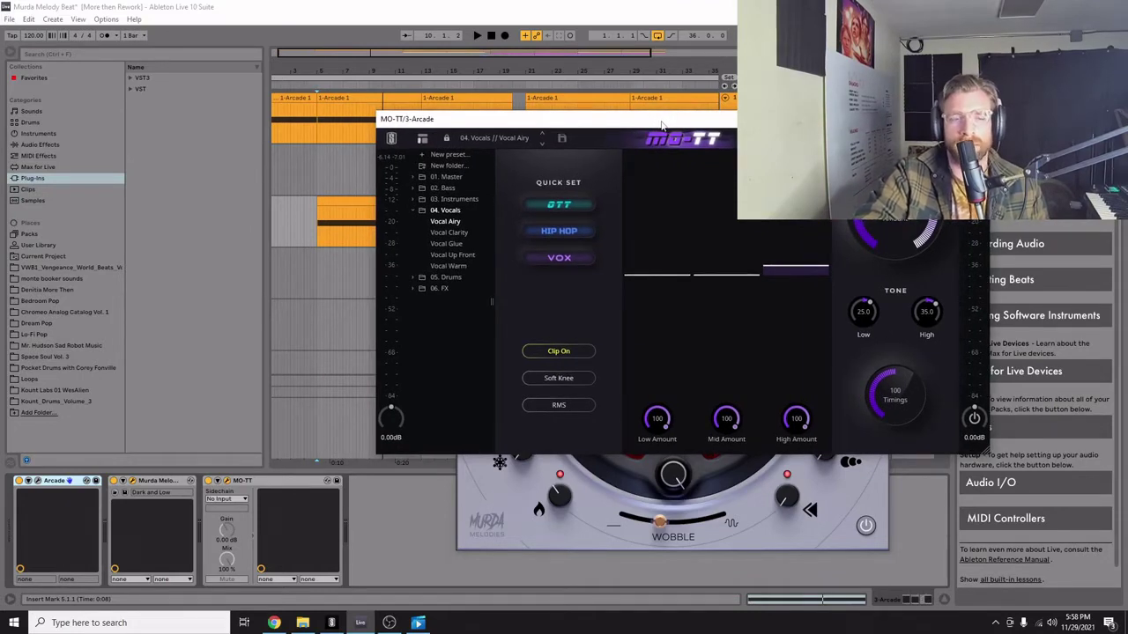
{"action": "left_click_drag", "start_coordinate": [662, 124], "coordinate": [756, 91]}
{"action": "left_click_drag", "start_coordinate": [655, 195], "coordinate": [642, 214]}
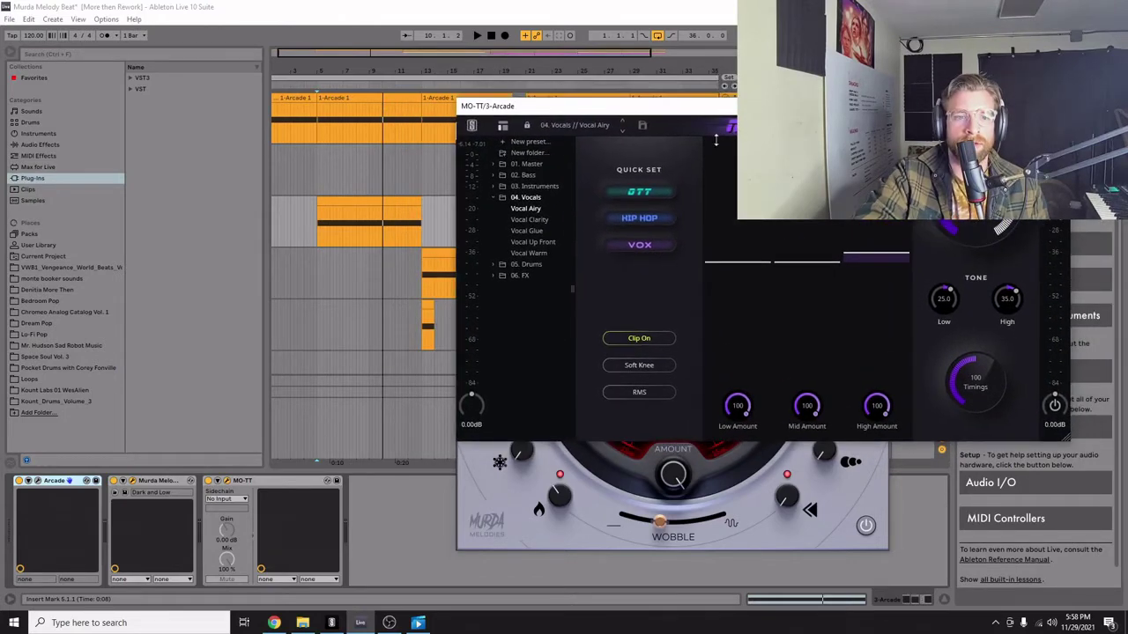
Start playback and rearrange the MO-TT and Murda Melodies windows side by side.
{"action": "left_click", "coordinate": [209, 482]}
{"action": "key", "text": "space"}
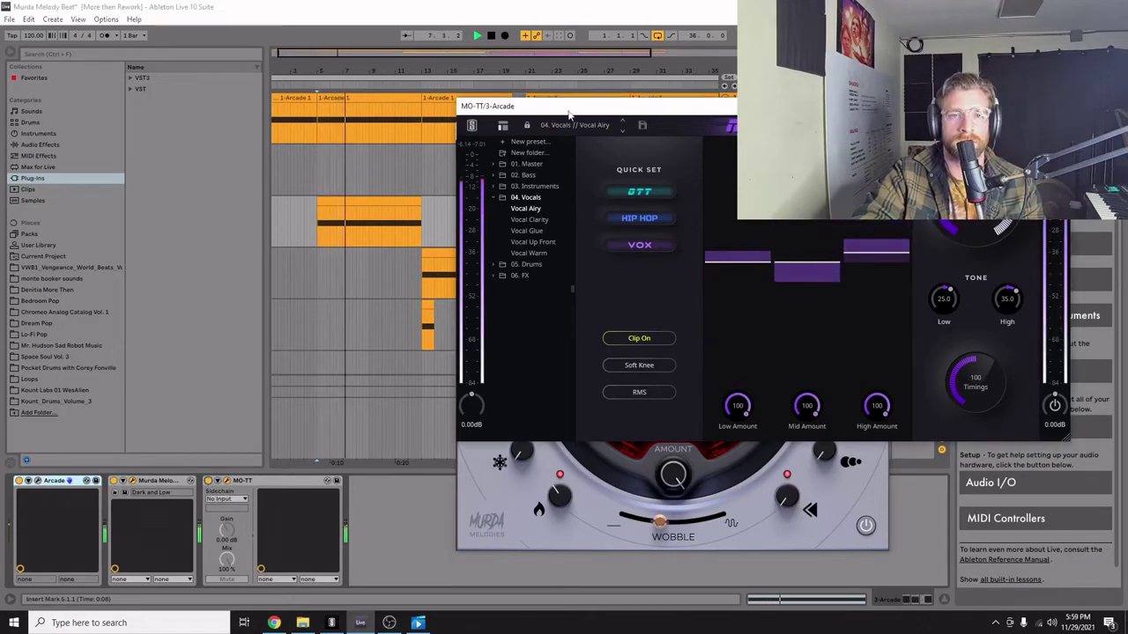
{"action": "left_click_drag", "start_coordinate": [573, 106], "coordinate": [495, 333]}
{"action": "left_click", "coordinate": [617, 139]}
{"action": "left_click_drag", "start_coordinate": [617, 140], "coordinate": [740, 186]}
Restart playback from bar 5 with MO-TT selected, then move the MO-TT window aside.
{"action": "left_click", "coordinate": [208, 482]}
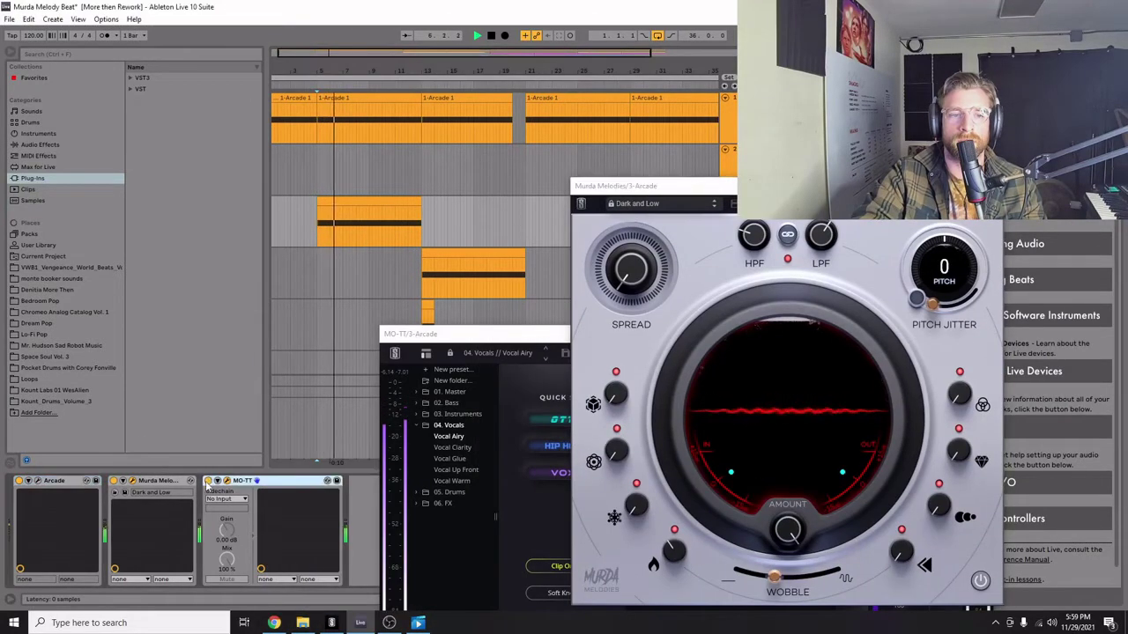
{"action": "key", "text": "space"}
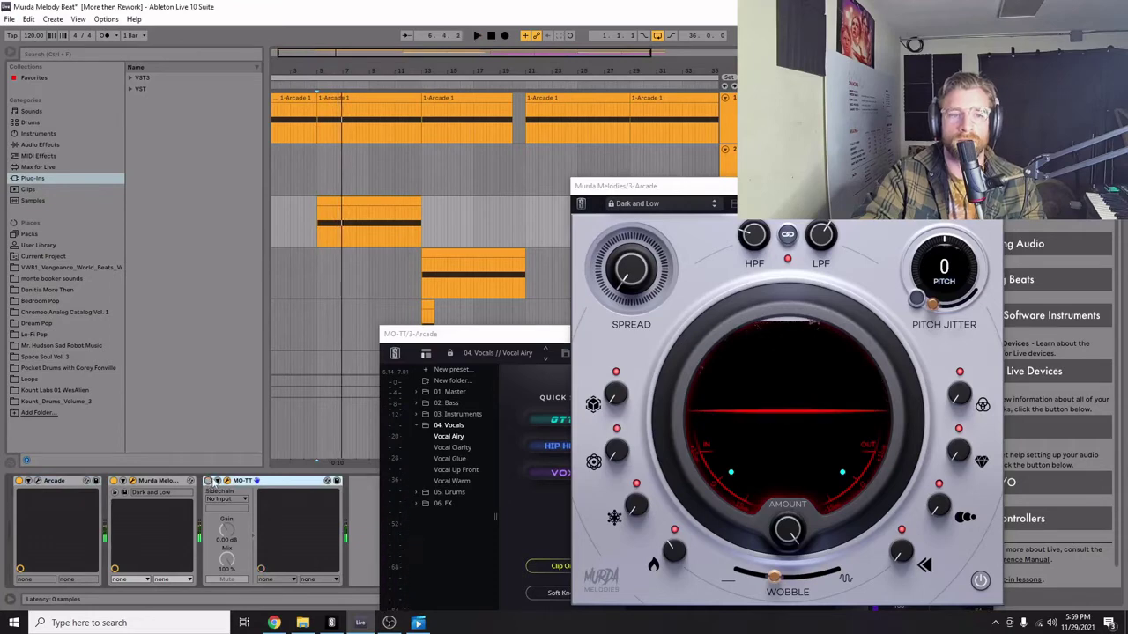
{"action": "key", "text": "space"}
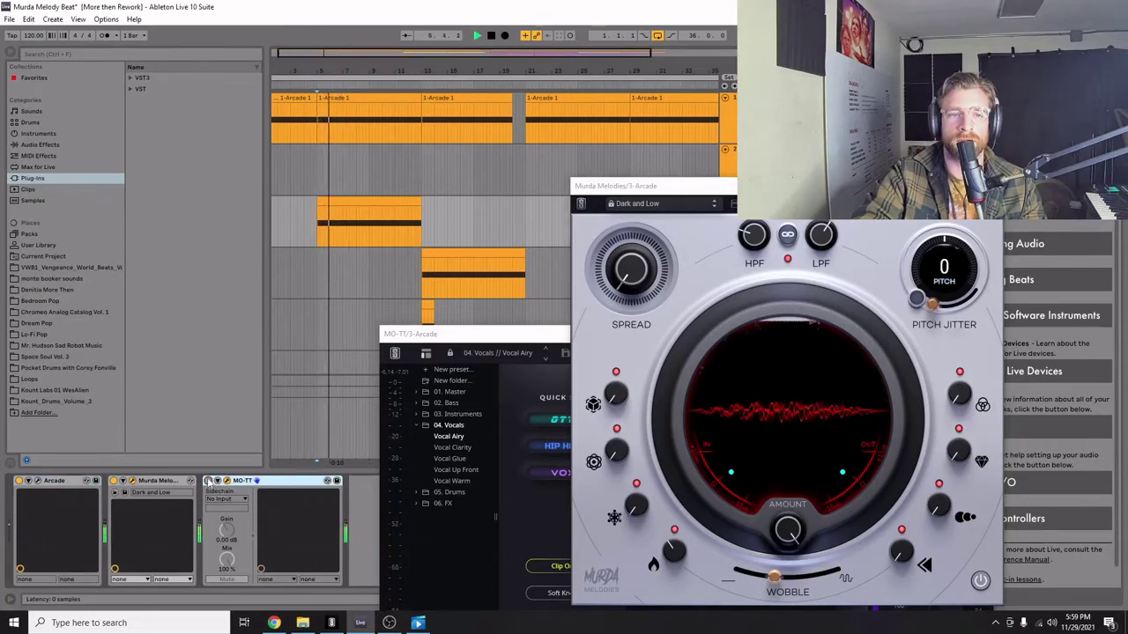
{"action": "key", "text": "space"}
{"action": "key", "text": "space"}
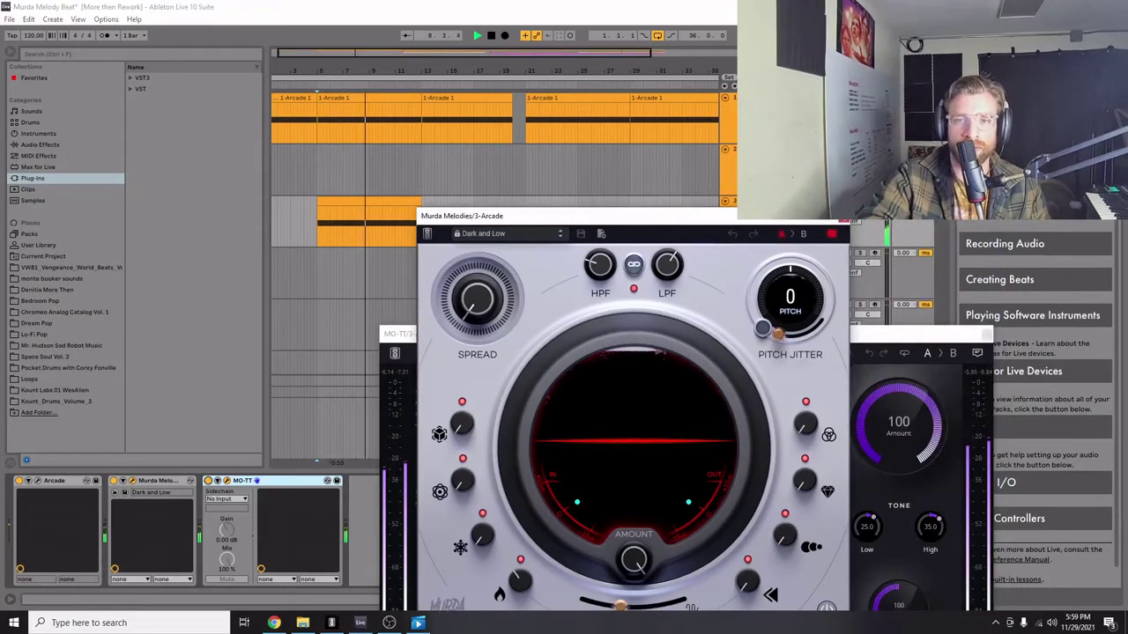
{"action": "left_click", "coordinate": [957, 338]}
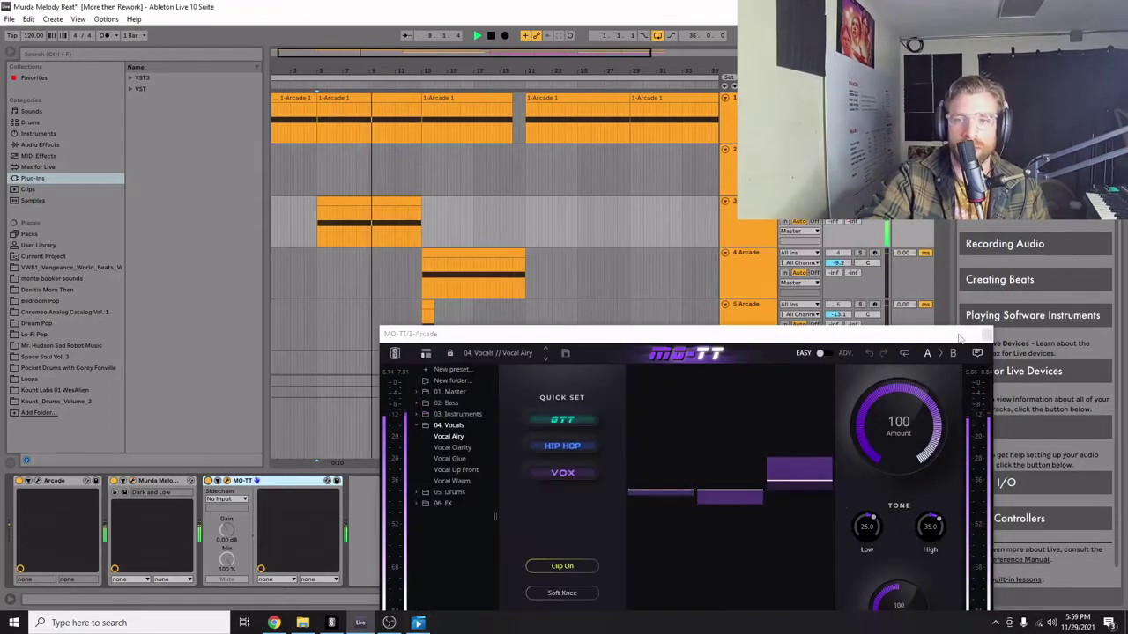
{"action": "left_click_drag", "start_coordinate": [958, 338], "coordinate": [783, 253]}
Close MO-TT, stop playback, select 4 Arcade at bar 13 and arm it.
{"action": "left_click", "coordinate": [806, 249]}
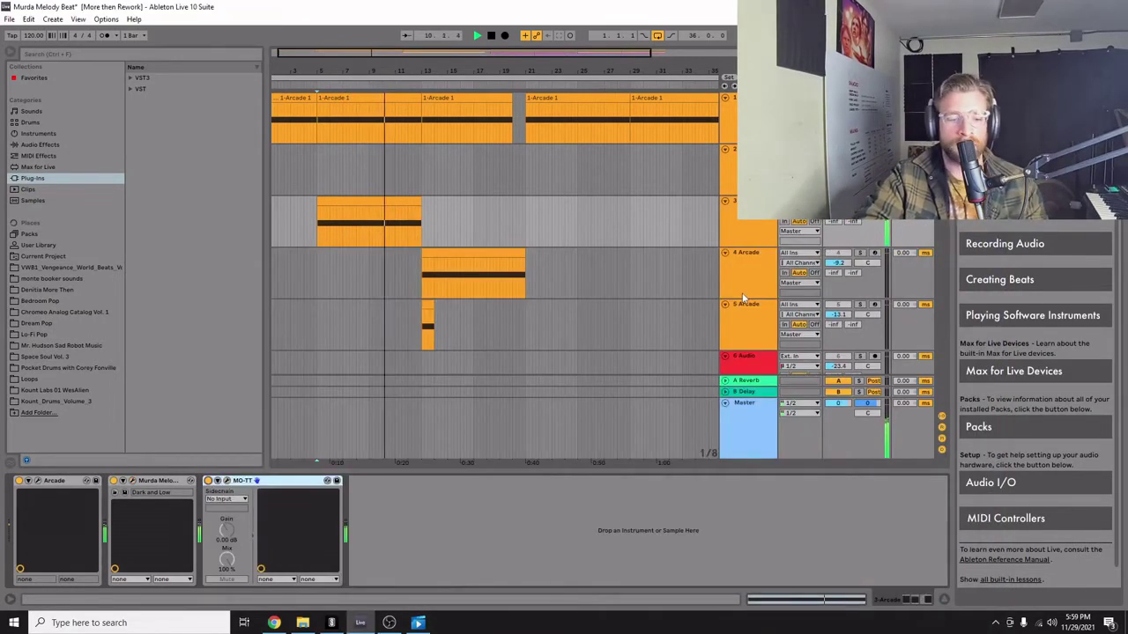
{"action": "key", "text": "space"}
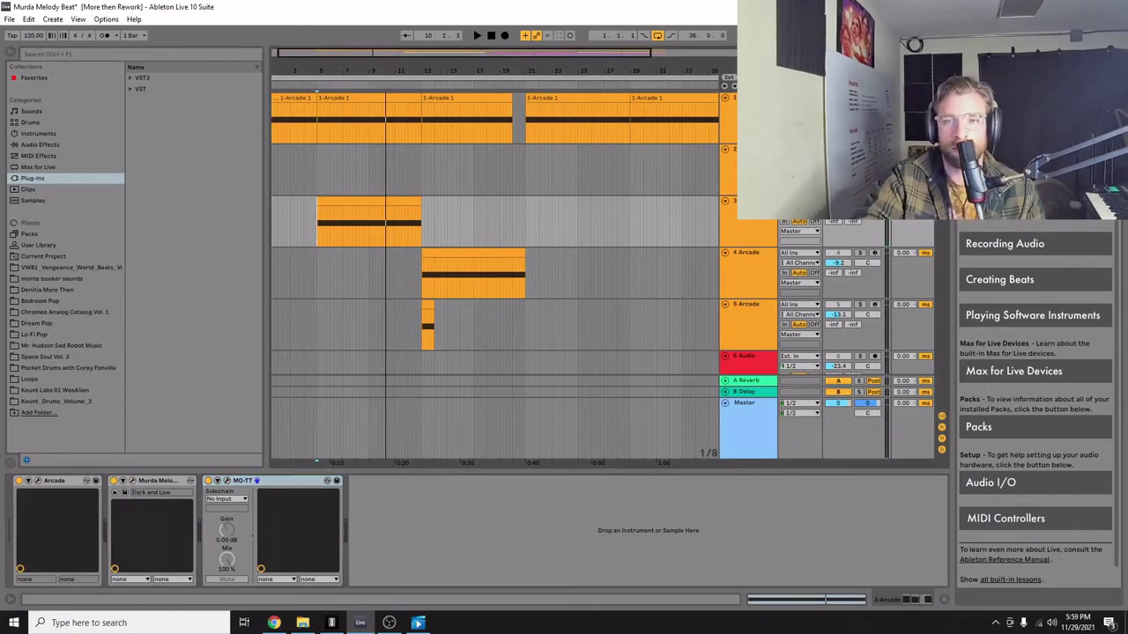
{"action": "left_click", "coordinate": [423, 284]}
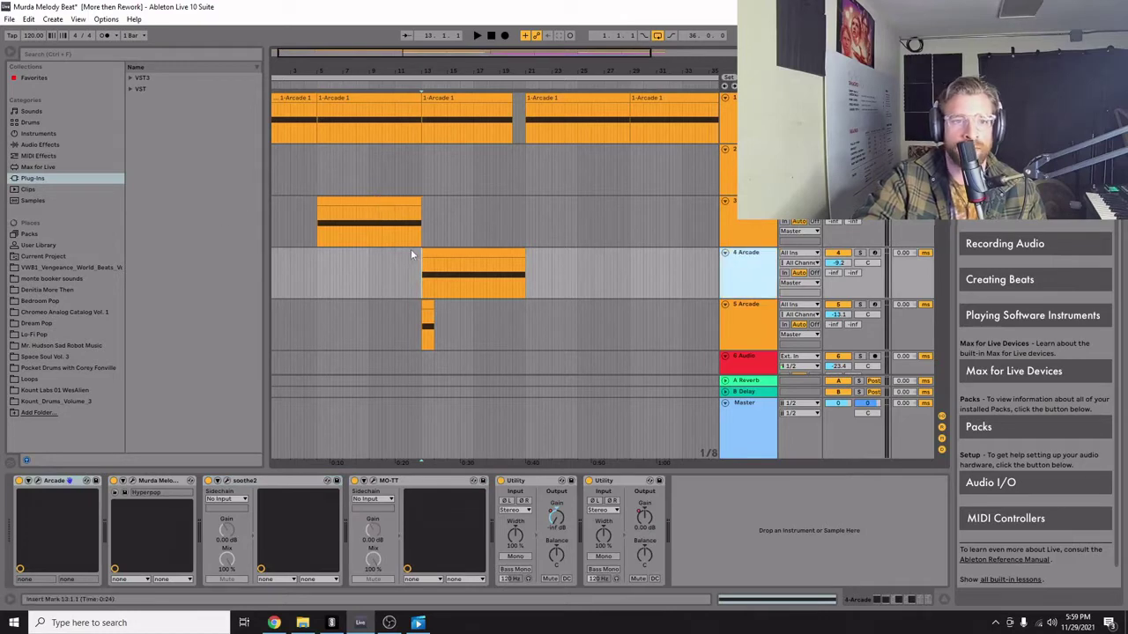
{"action": "left_click", "coordinate": [874, 254]}
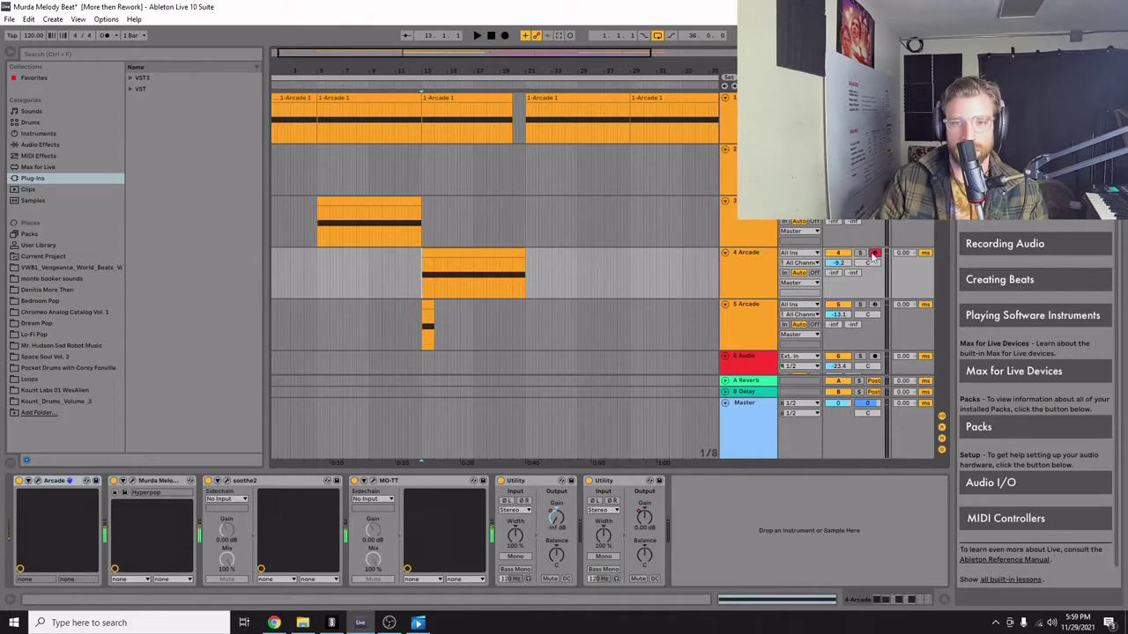
{"action": "left_click", "coordinate": [758, 202]}
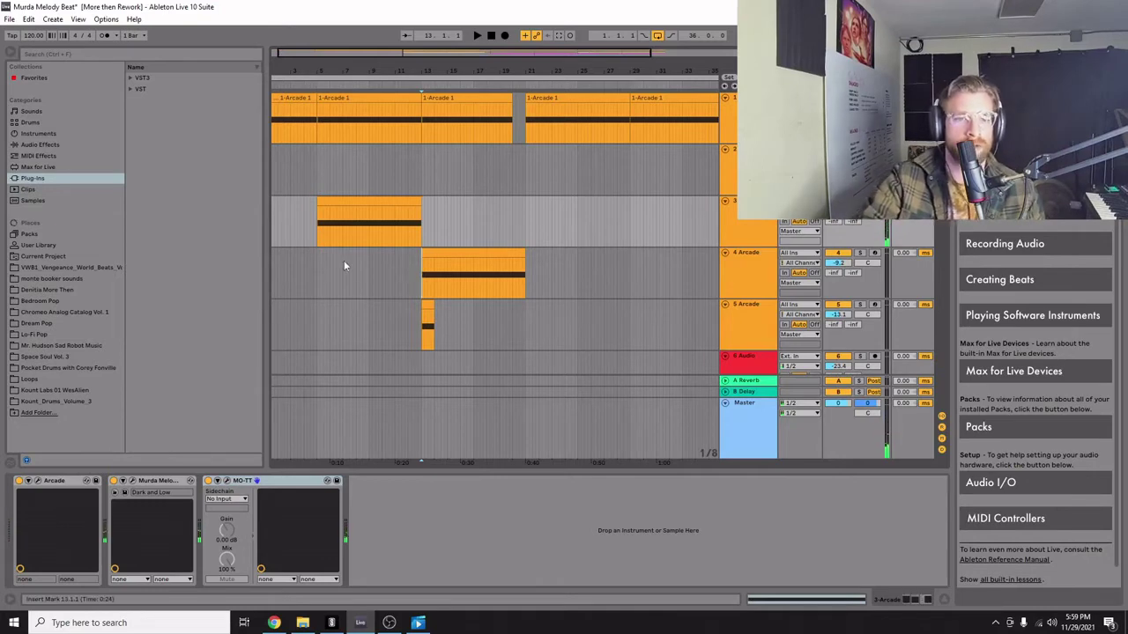
Play from bar 13, raise 4 Arcade's volume from -9.2 to -6.5 dB, then stop.
{"action": "left_click", "coordinate": [421, 283]}
{"action": "key", "text": "space"}
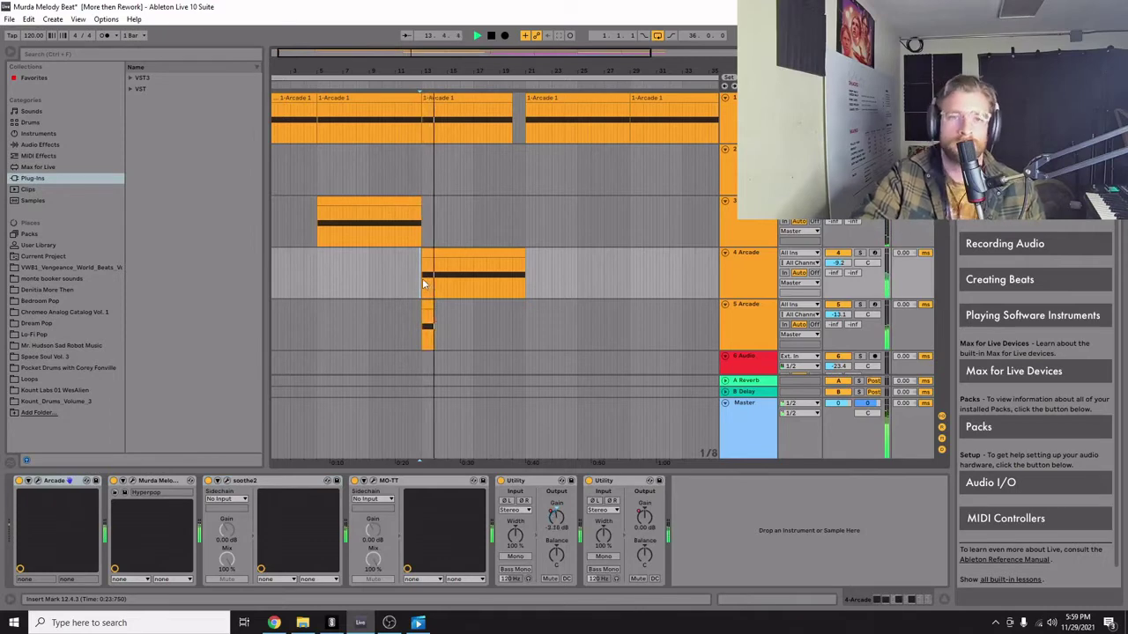
{"action": "left_click_drag", "start_coordinate": [838, 263], "coordinate": [838, 252]}
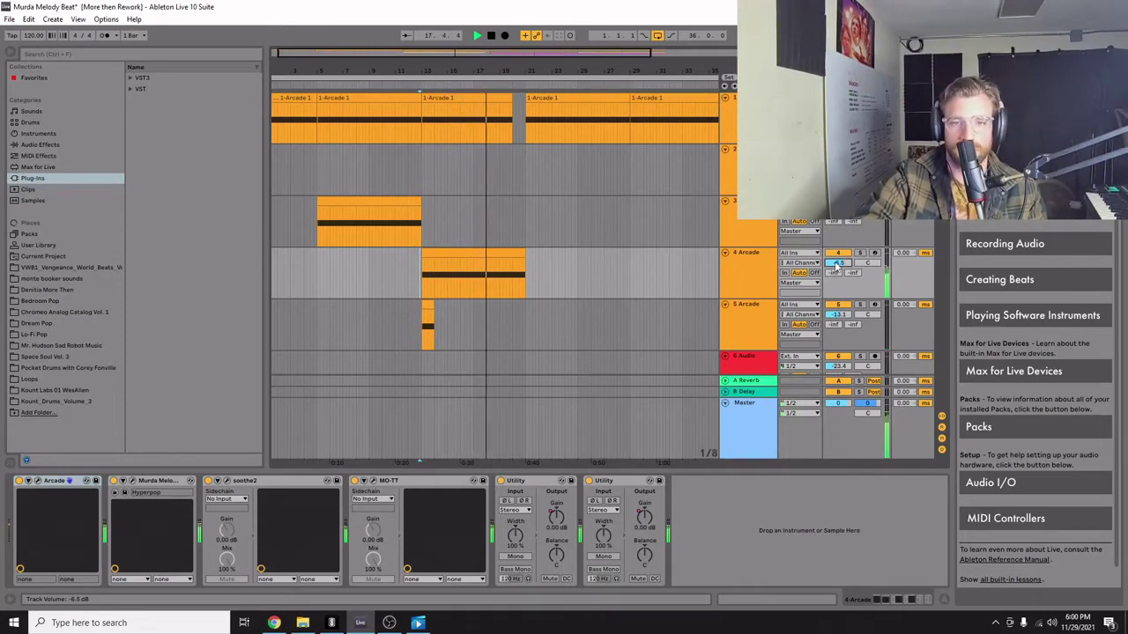
{"action": "key", "text": "space"}
{"action": "key", "text": "minus"}
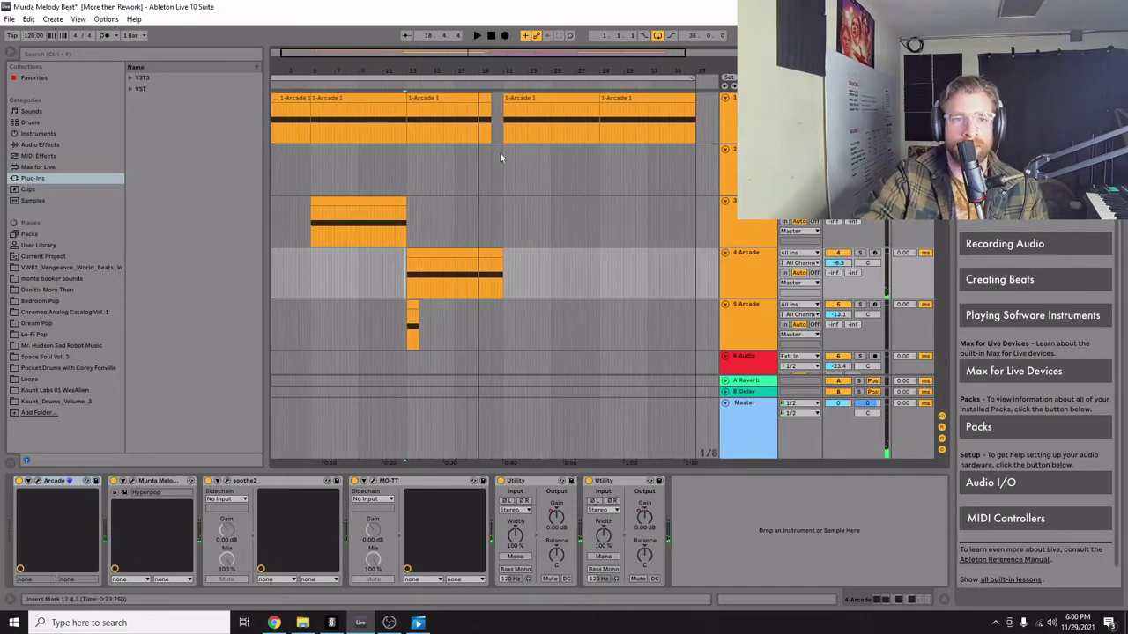
Scroll down to the percussion tracks, zoom in, and play the Bueno Perc Loop from bar 20.
{"action": "left_click", "coordinate": [492, 131]}
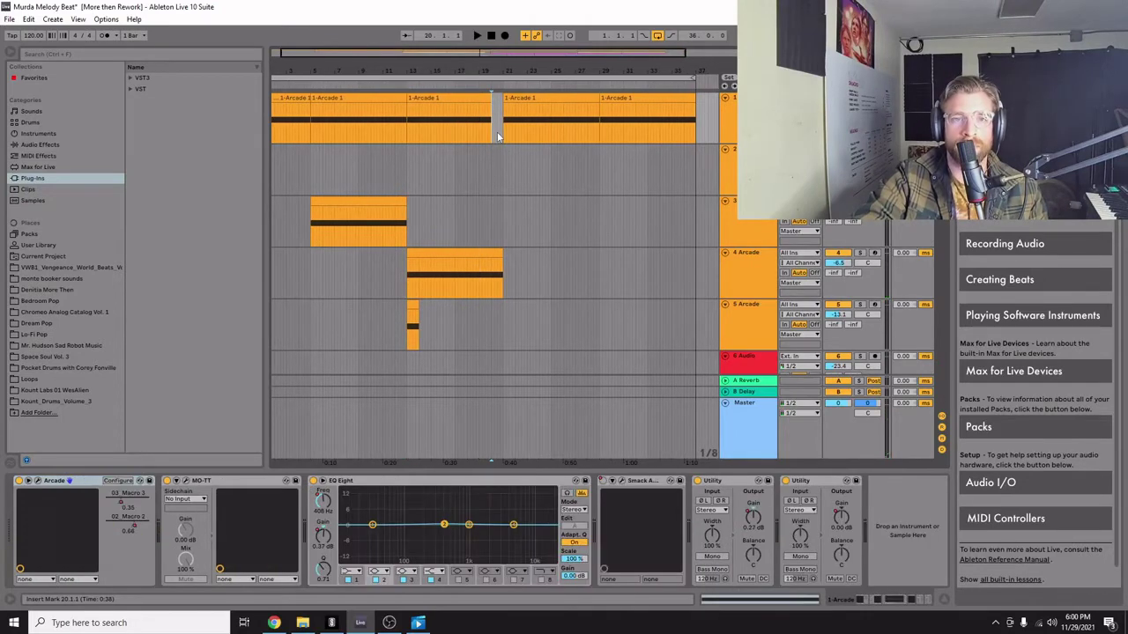
{"action": "scroll", "coordinate": [496, 227], "scroll_direction": "down", "scroll_amount": 10}
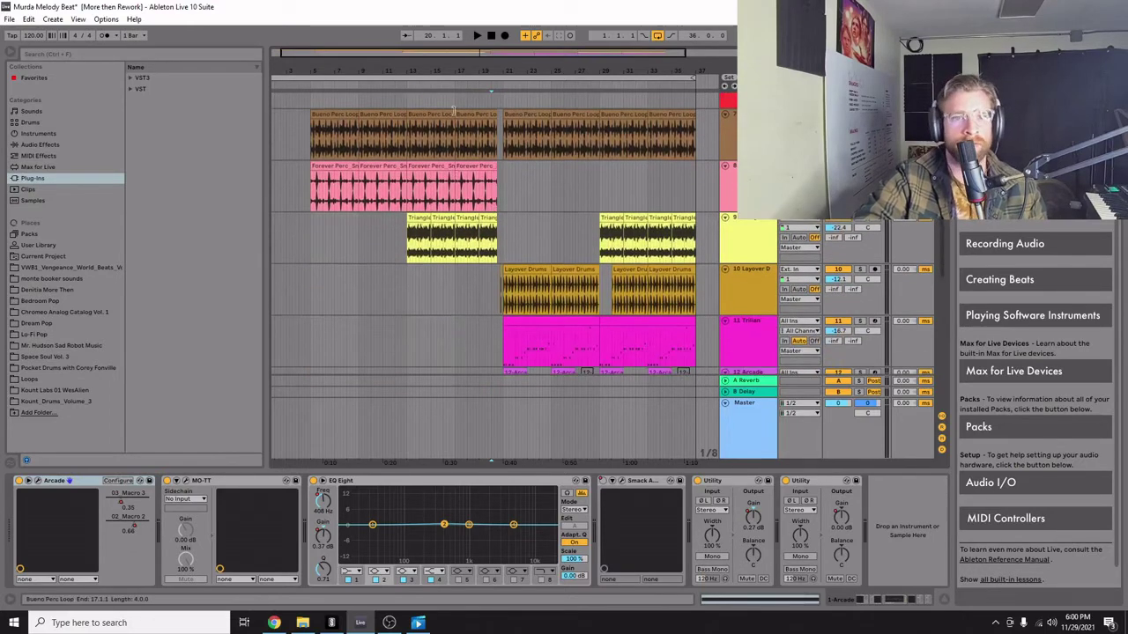
{"action": "left_click_drag", "start_coordinate": [444, 66], "coordinate": [562, 68]}
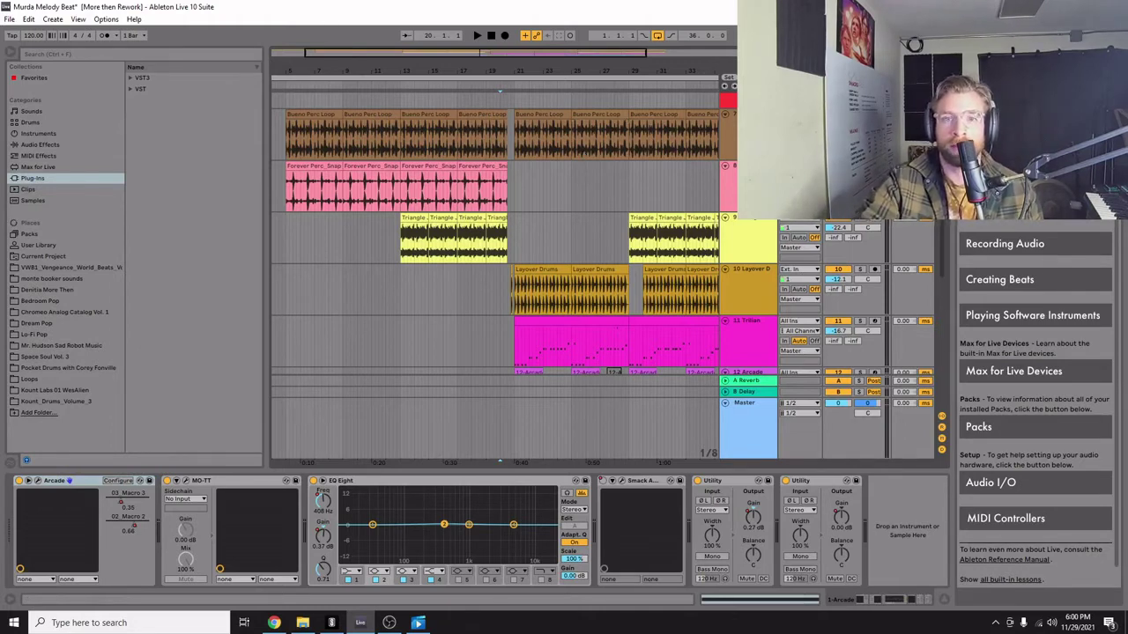
{"action": "left_click", "coordinate": [457, 136]}
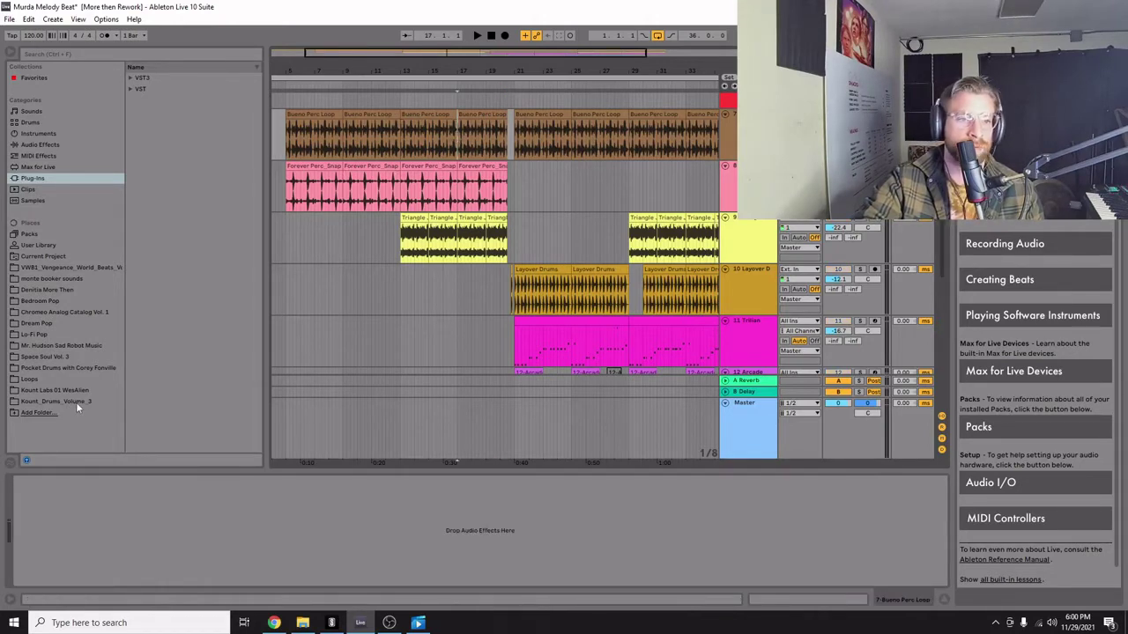
{"action": "key", "text": "space"}
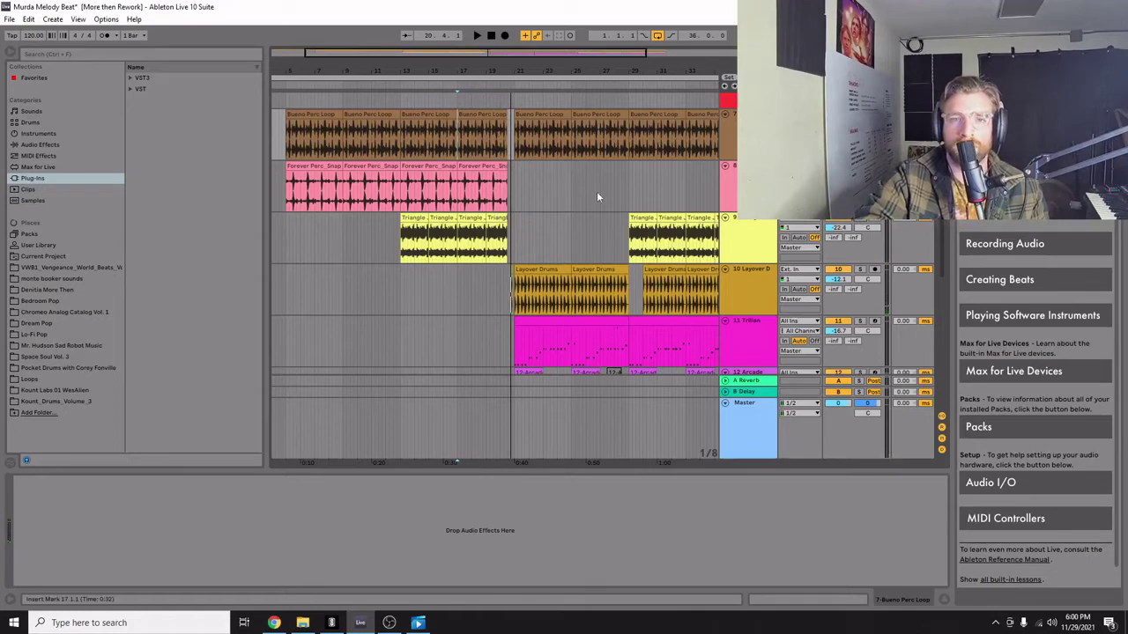
Play the Layover Drums track from bar 21 and listen to the drum section.
{"action": "scroll", "coordinate": [581, 189], "scroll_direction": "up", "scroll_amount": 1}
{"action": "scroll", "coordinate": [564, 230], "scroll_direction": "down", "scroll_amount": 3}
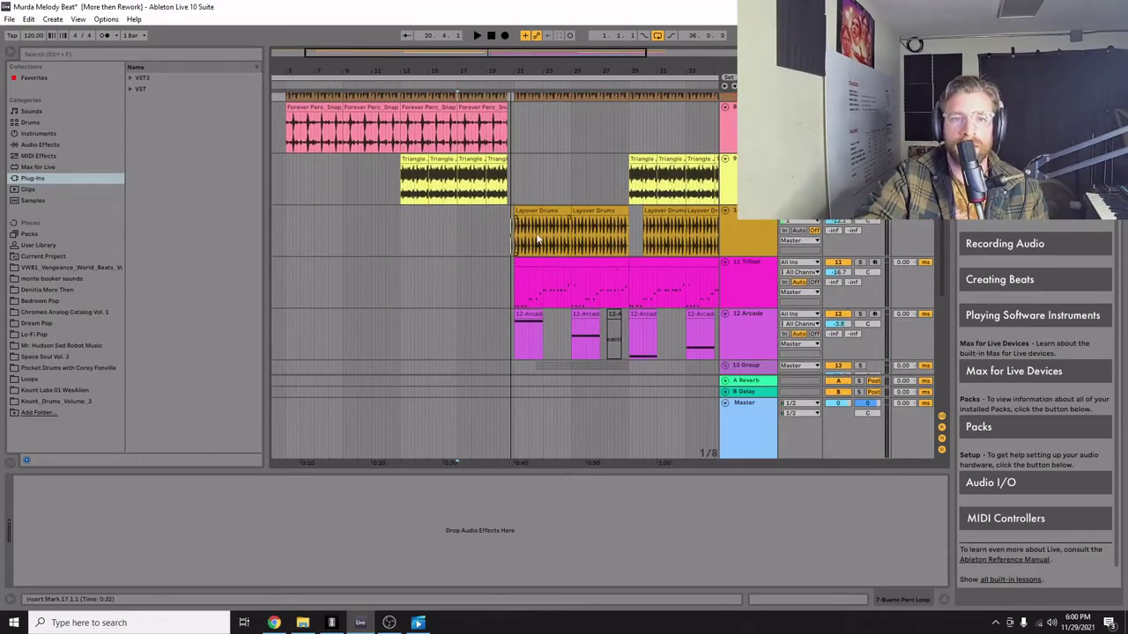
{"action": "left_click", "coordinate": [517, 229]}
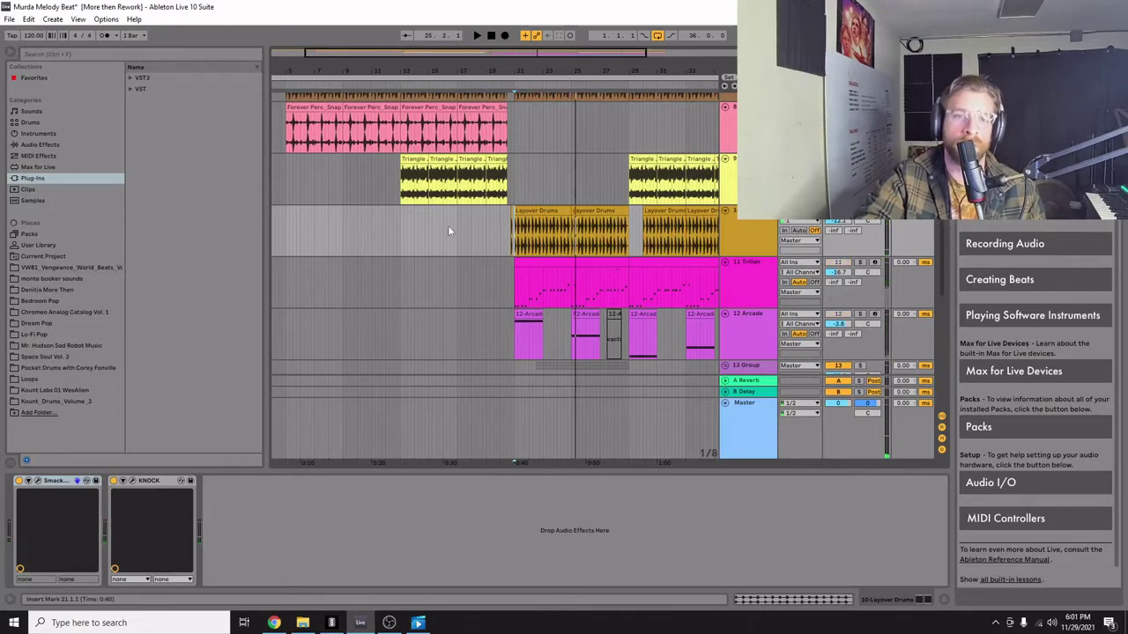
{"action": "key", "text": "space"}
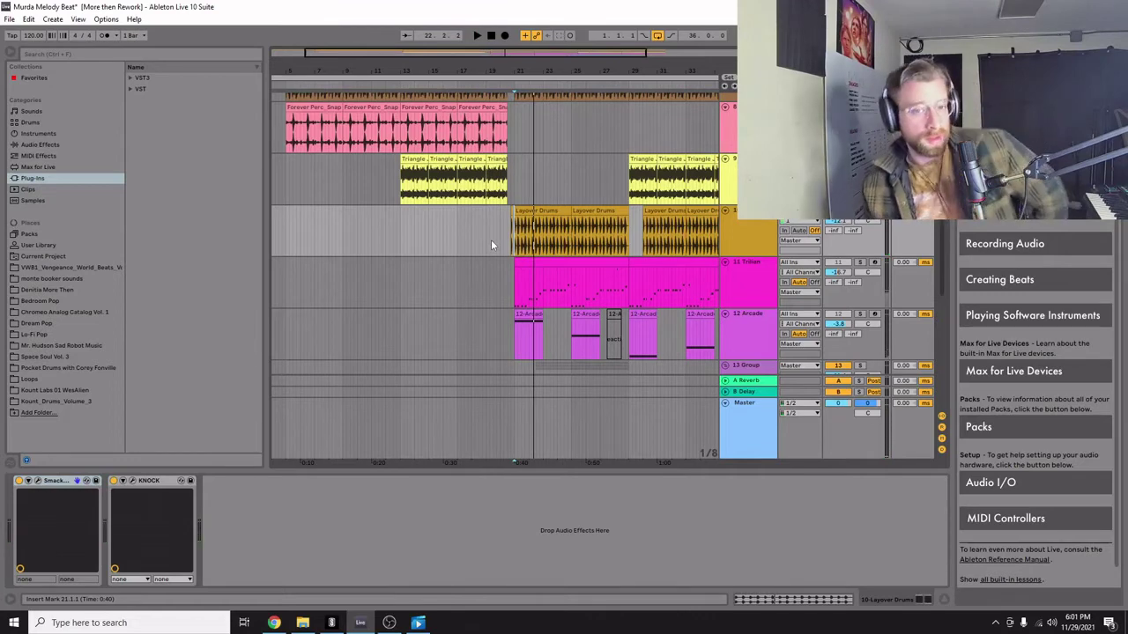
{"action": "scroll", "coordinate": [522, 245], "scroll_direction": "up", "scroll_amount": 10}
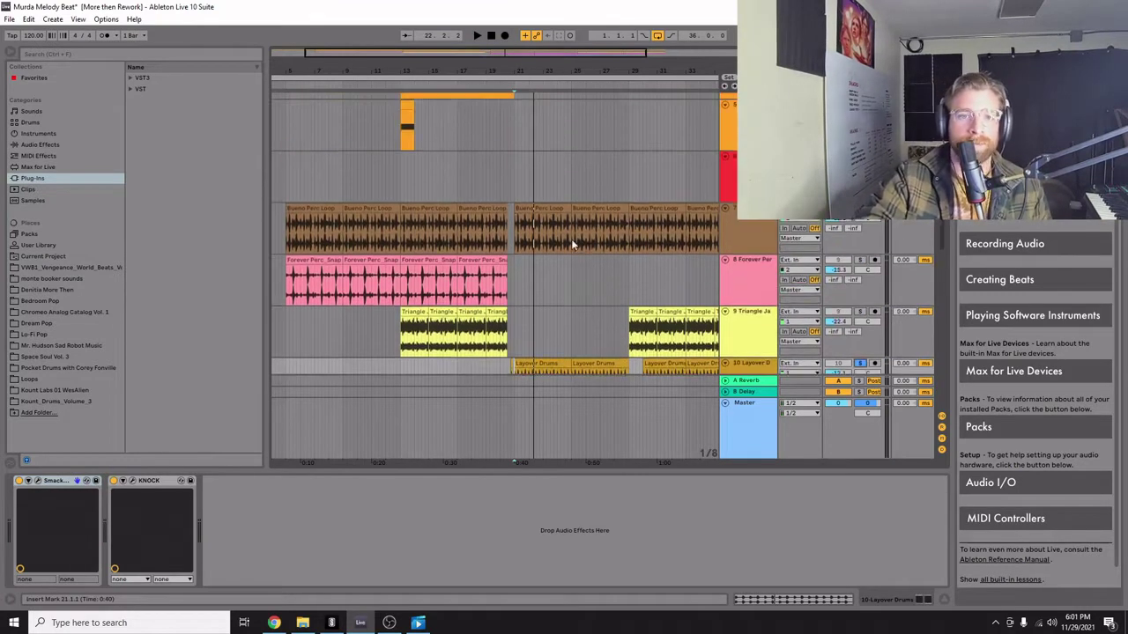
{"action": "scroll", "coordinate": [571, 205], "scroll_direction": "down", "scroll_amount": 10}
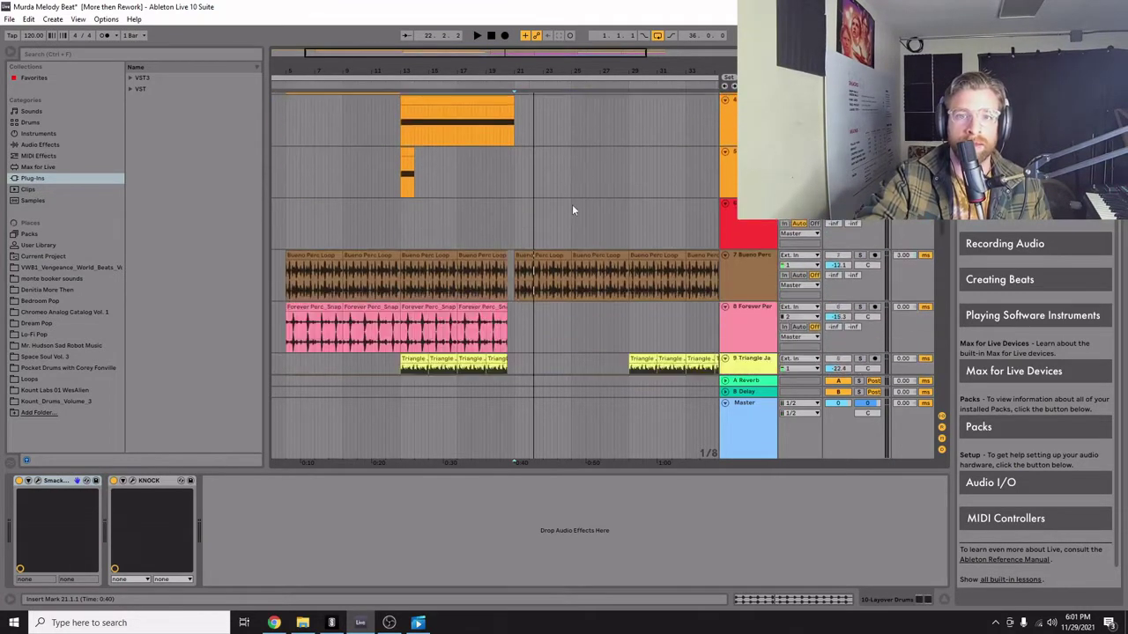
{"action": "scroll", "coordinate": [583, 217], "scroll_direction": "down", "scroll_amount": 6}
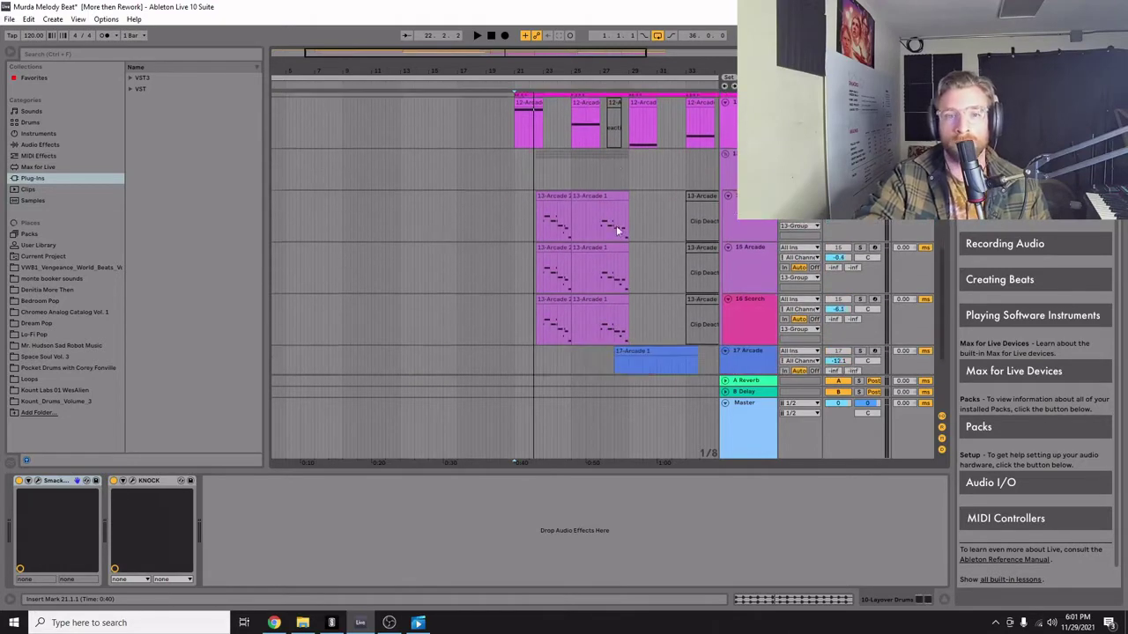
{"action": "scroll", "coordinate": [636, 268], "scroll_direction": "up", "scroll_amount": 8}
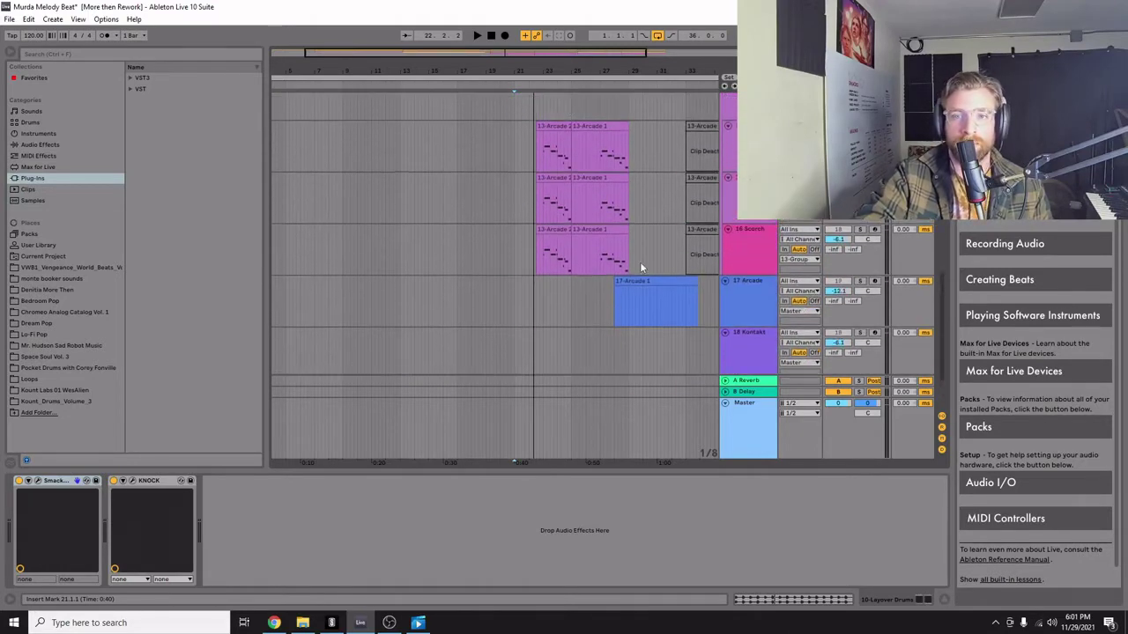
{"action": "scroll", "coordinate": [647, 264], "scroll_direction": "up", "scroll_amount": 2}
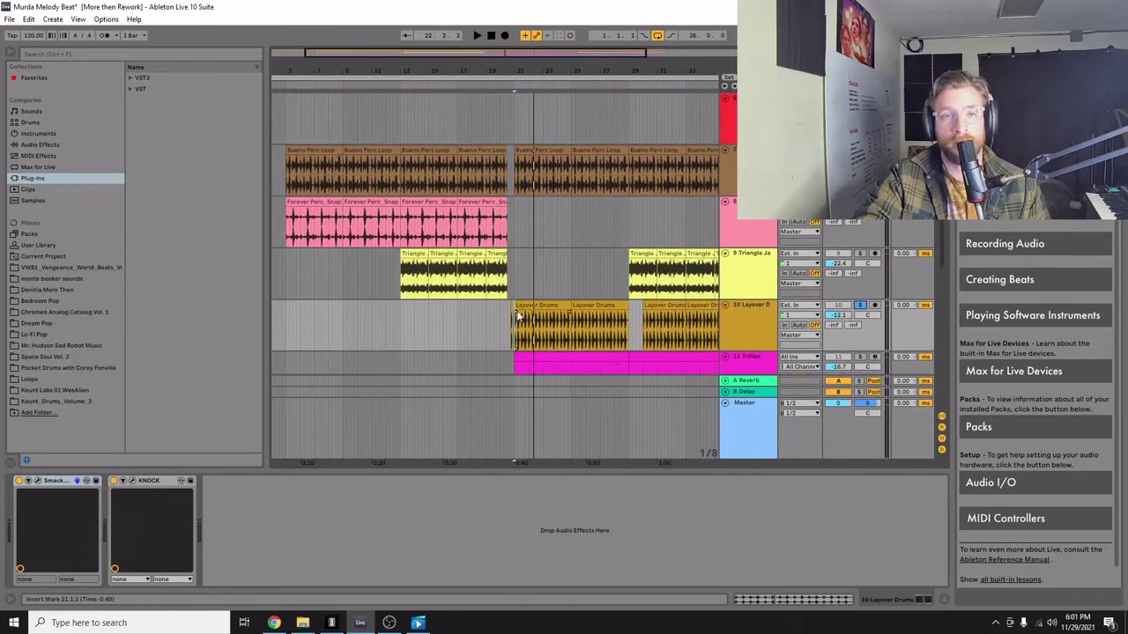
{"action": "key", "text": "space"}
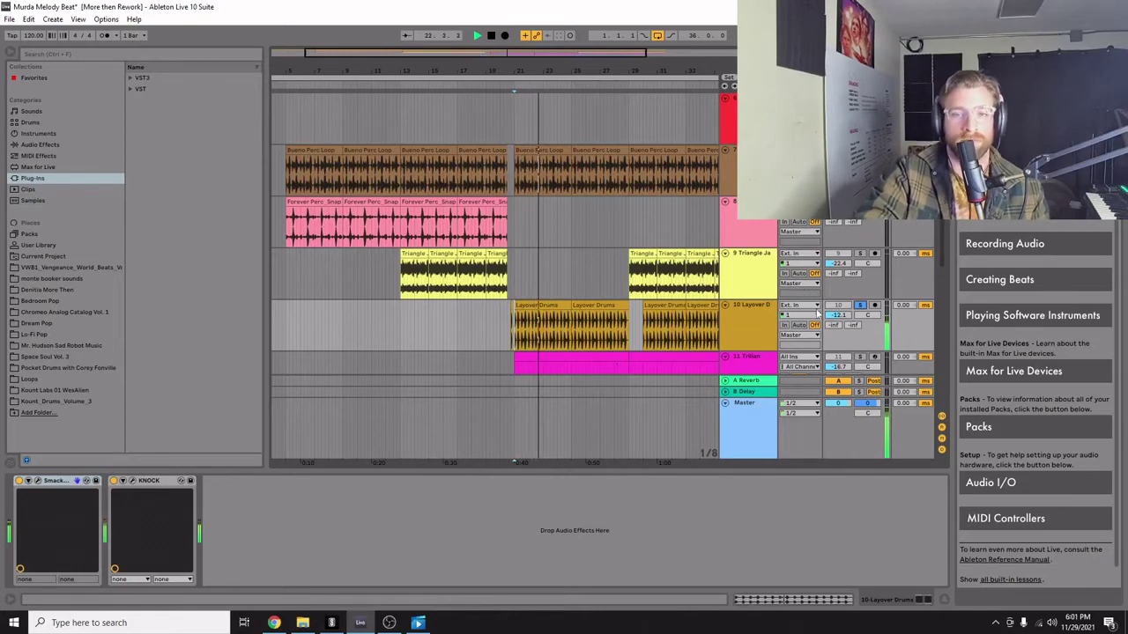
Open the Layover Drums' Smack Attack and KNOCK windows, moving KNOCK to the right.
{"action": "left_click", "coordinate": [754, 318]}
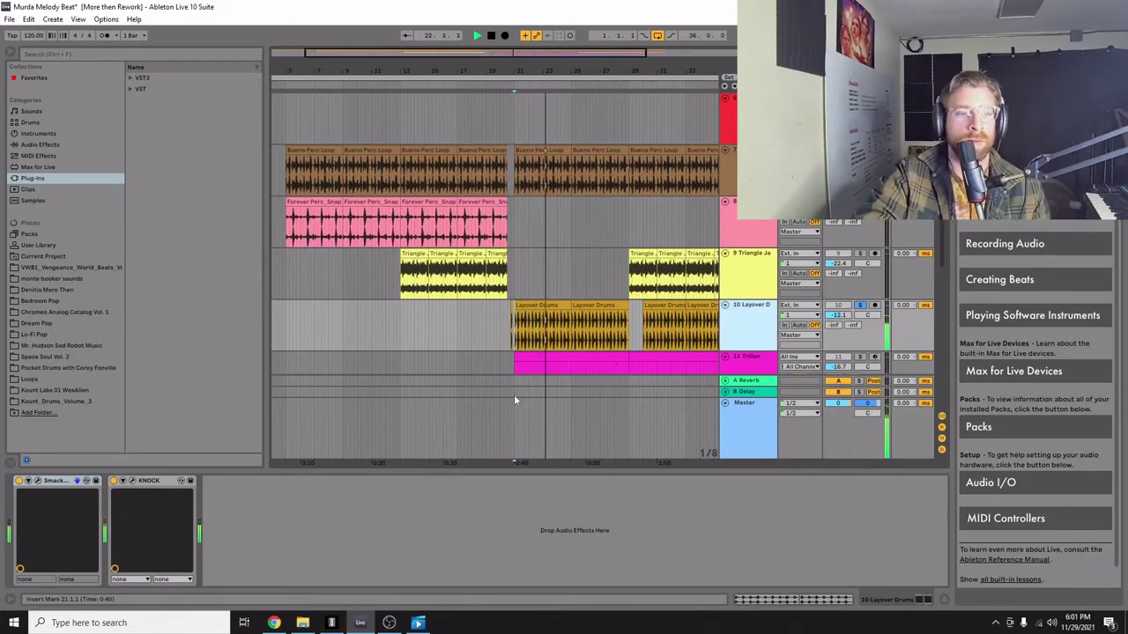
{"action": "left_click", "coordinate": [37, 481]}
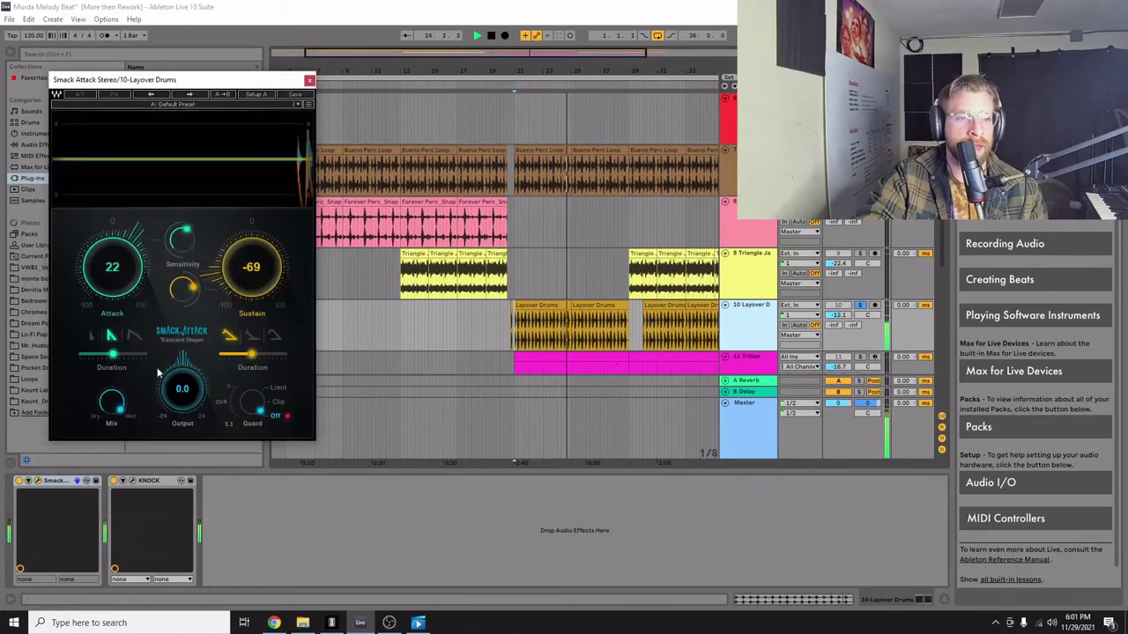
{"action": "left_click", "coordinate": [126, 481]}
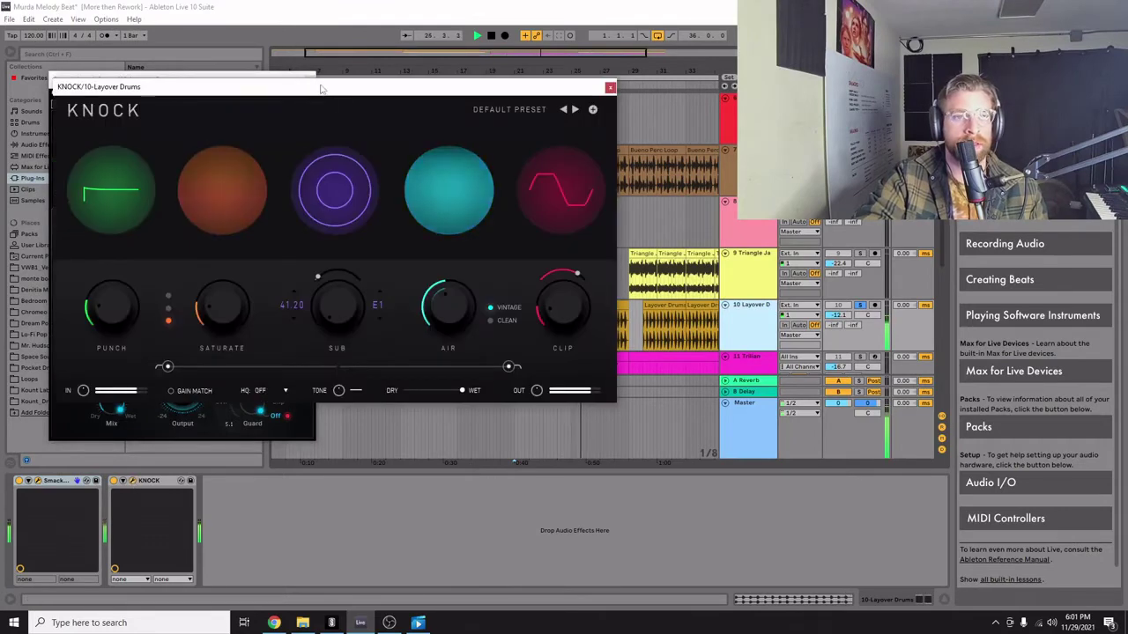
{"action": "left_click_drag", "start_coordinate": [318, 95], "coordinate": [627, 83]}
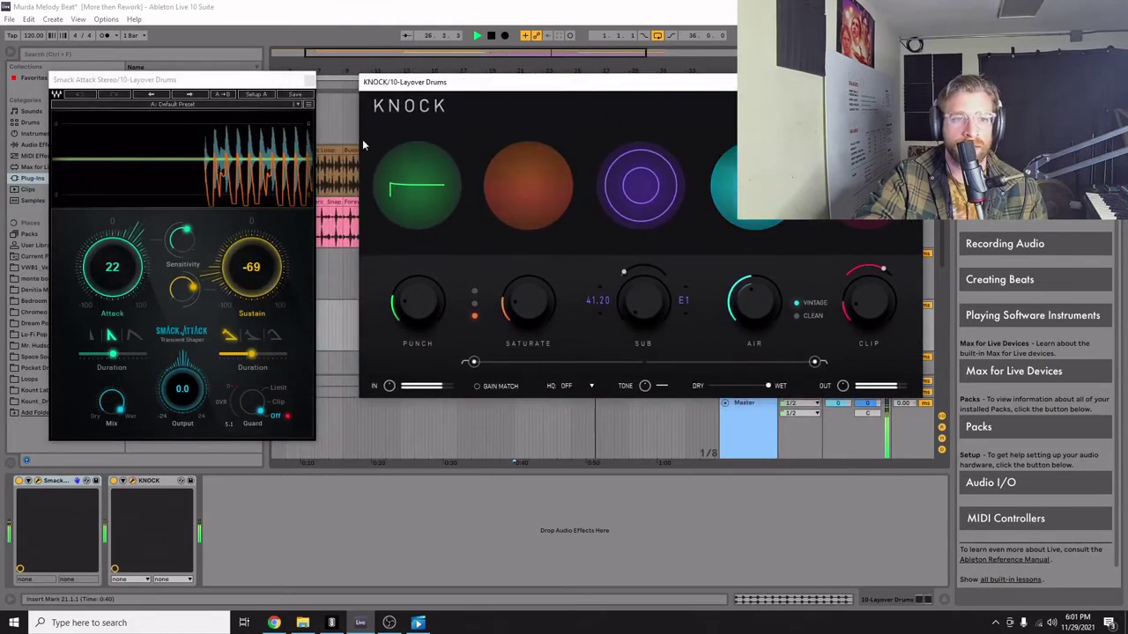
Bypass the Smack Attack and KNOCK devices to compare, then close the KNOCK window.
{"action": "left_click", "coordinate": [53, 481]}
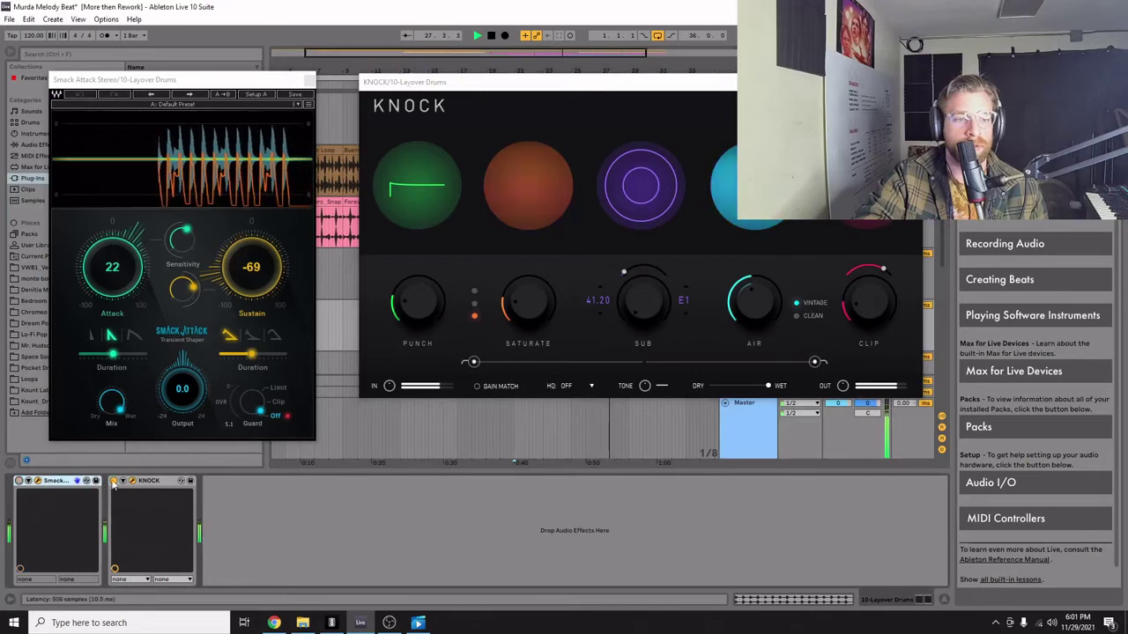
{"action": "left_click", "coordinate": [113, 481]}
{"action": "left_click", "coordinate": [18, 481]}
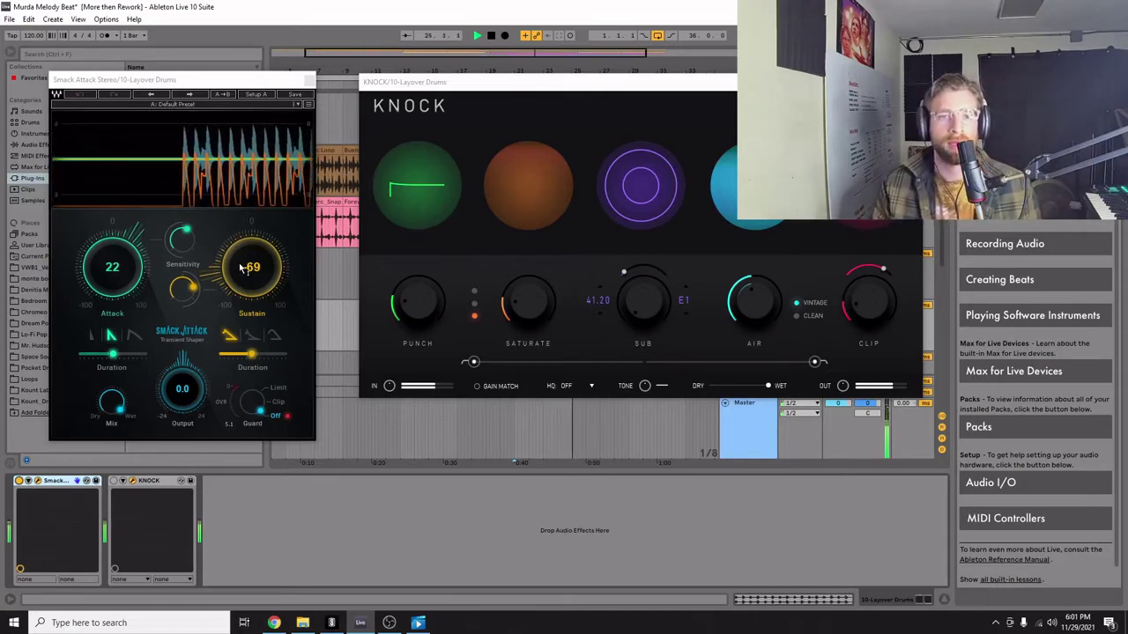
{"action": "left_click", "coordinate": [116, 271]}
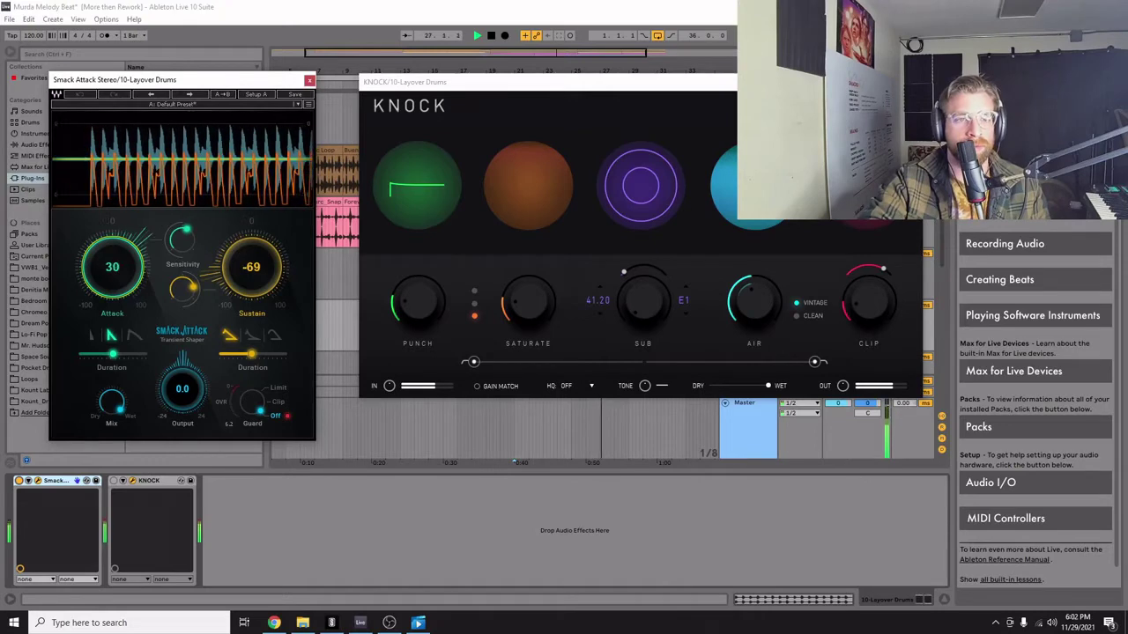
{"action": "left_click", "coordinate": [111, 481]}
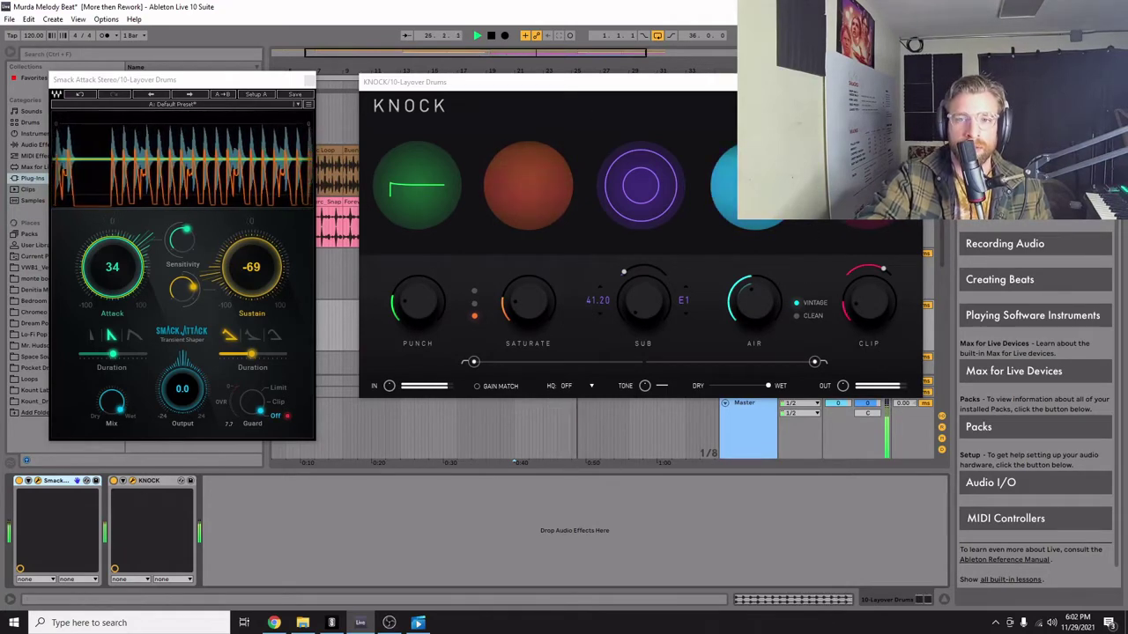
{"action": "key", "text": "alt+F4"}
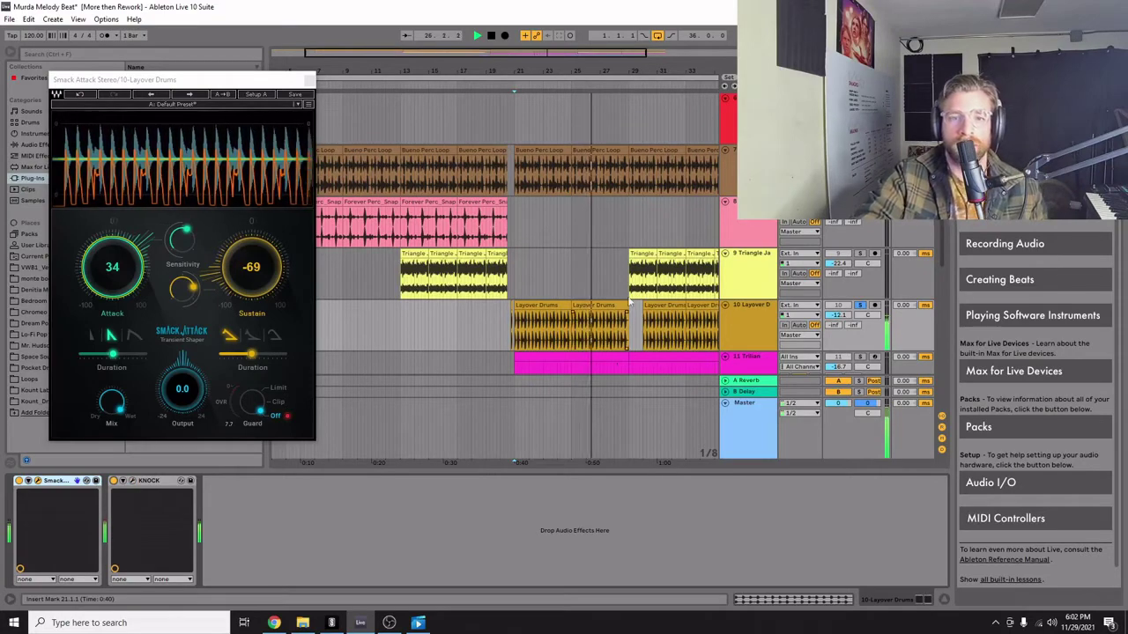
Select the 11 Trilian bass track and solo it.
{"action": "scroll", "coordinate": [645, 296], "scroll_direction": "down", "scroll_amount": 5}
{"action": "scroll", "coordinate": [646, 296], "scroll_direction": "up", "scroll_amount": 5}
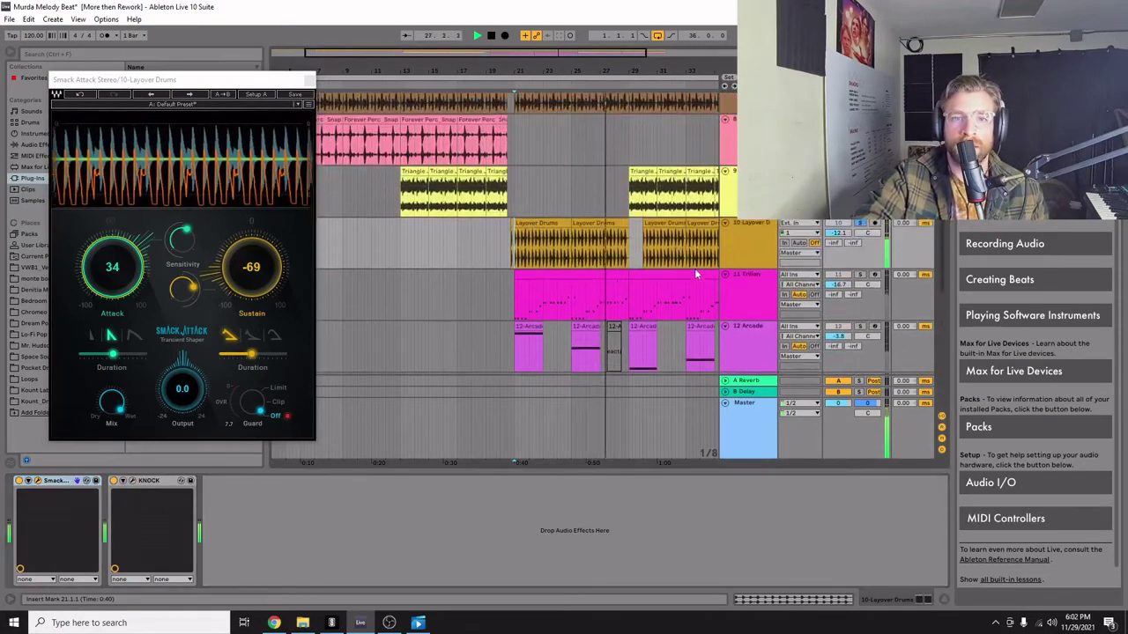
{"action": "left_click", "coordinate": [747, 295]}
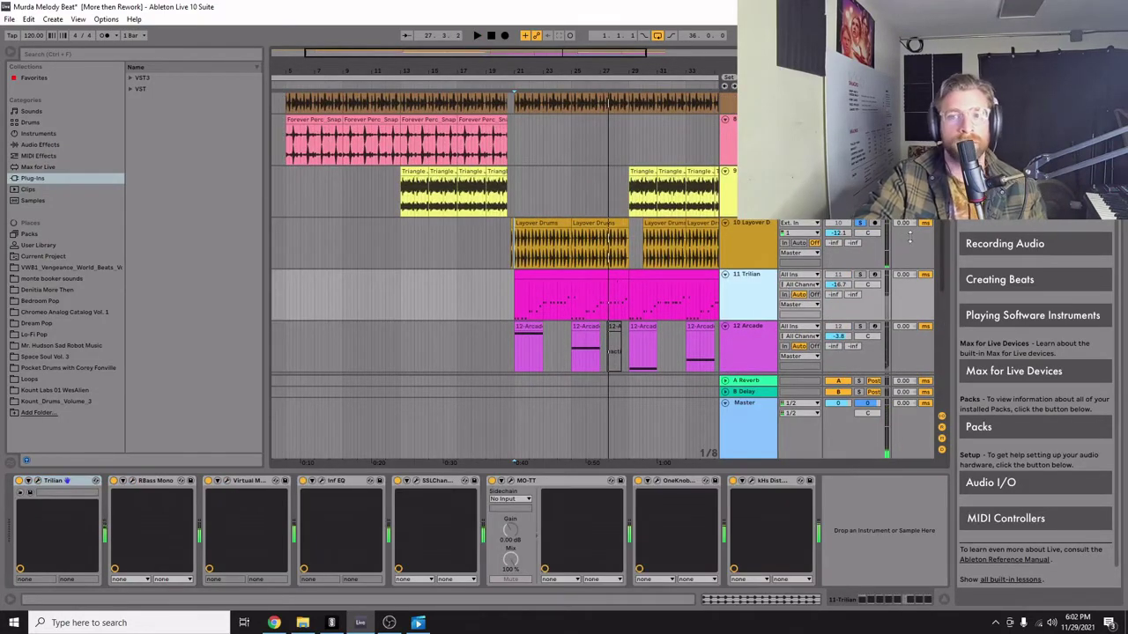
{"action": "left_click", "coordinate": [861, 276]}
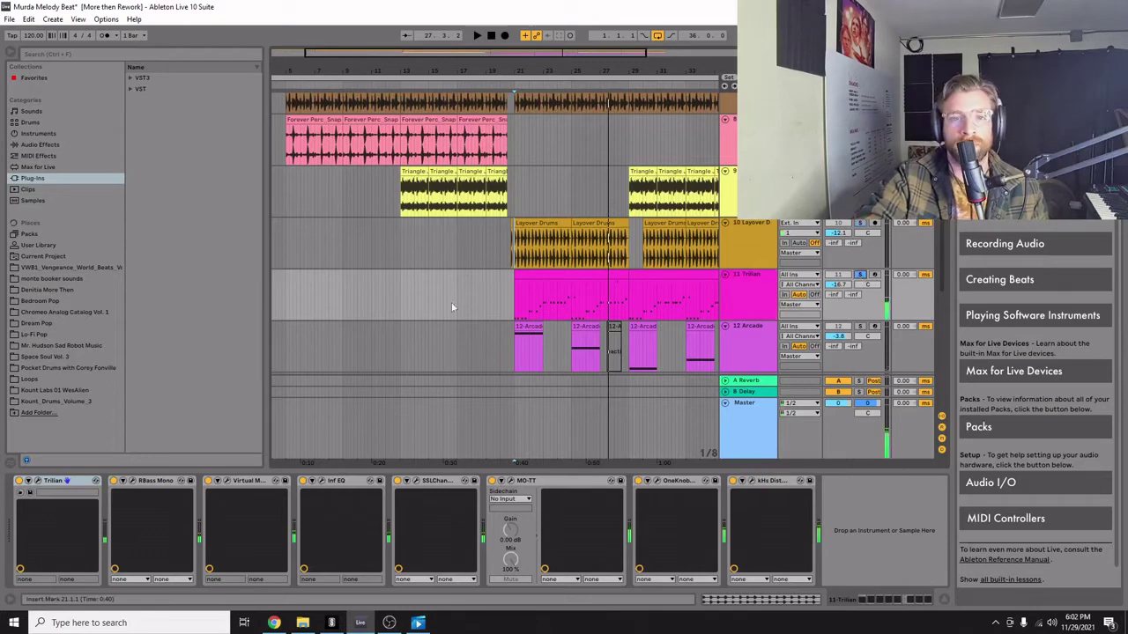
{"action": "left_click", "coordinate": [547, 274]}
{"action": "left_click", "coordinate": [763, 301]}
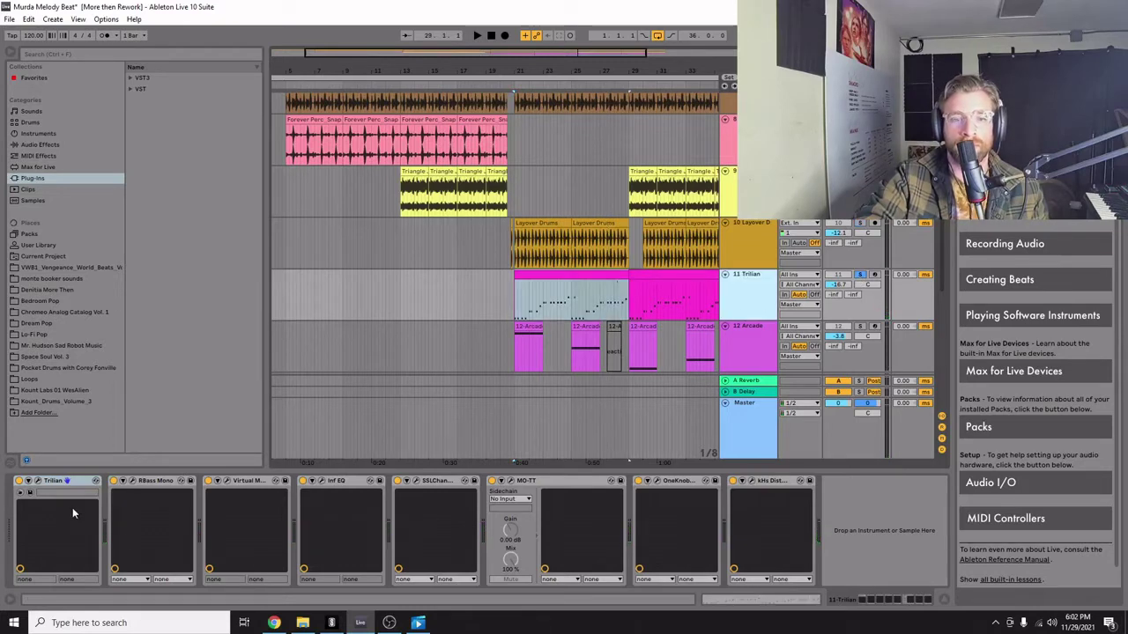
Review the Sub Pure patch in Trilian's patch browser, close it, and arm the track.
{"action": "left_click", "coordinate": [38, 481]}
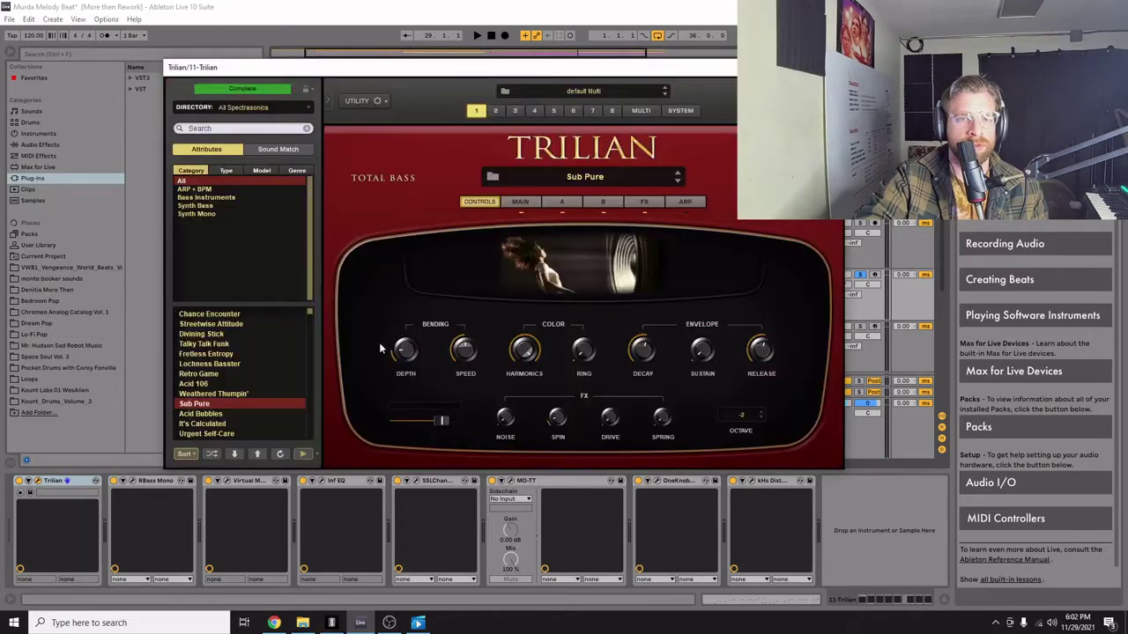
{"action": "left_click", "coordinate": [575, 178]}
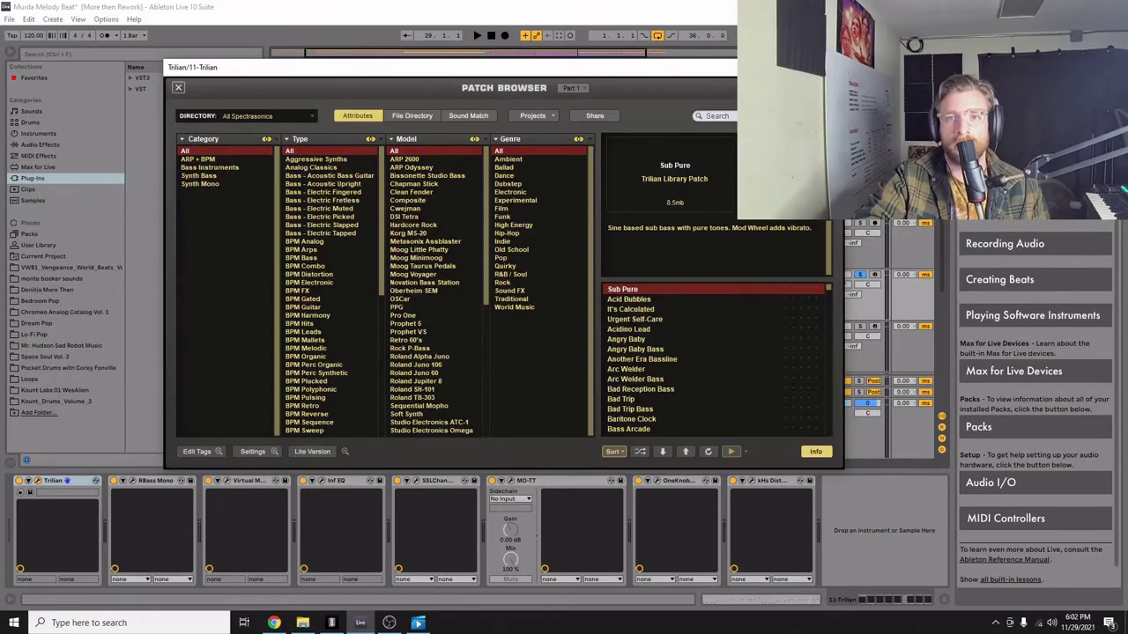
{"action": "key", "text": "ctrl+alt+p"}
{"action": "left_click", "coordinate": [875, 275]}
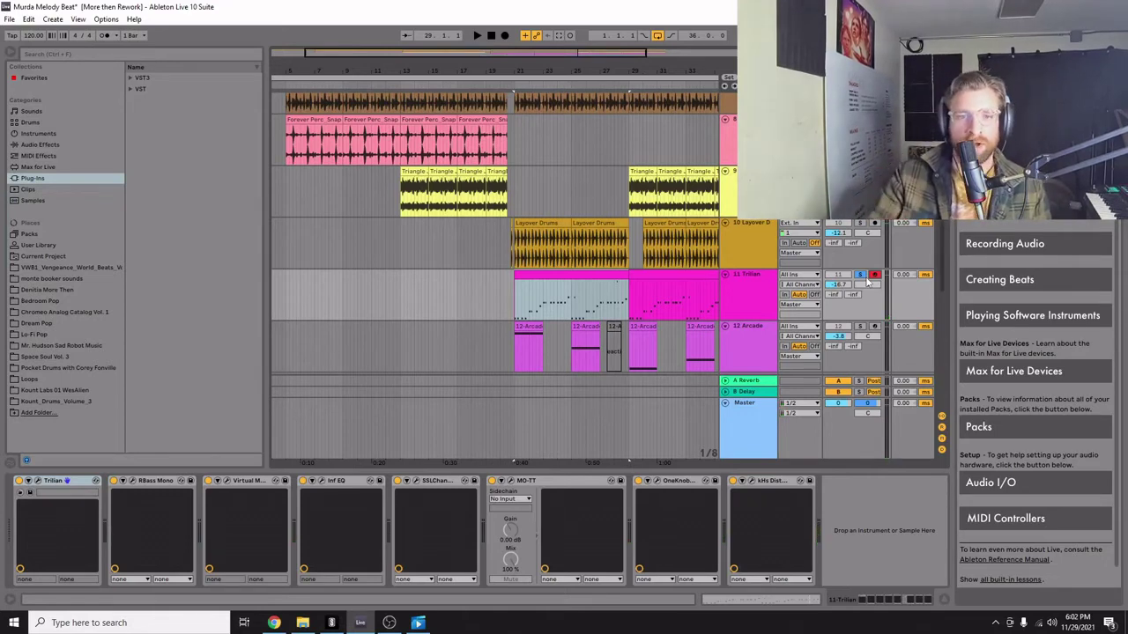
{"action": "double_click", "coordinate": [540, 275]}
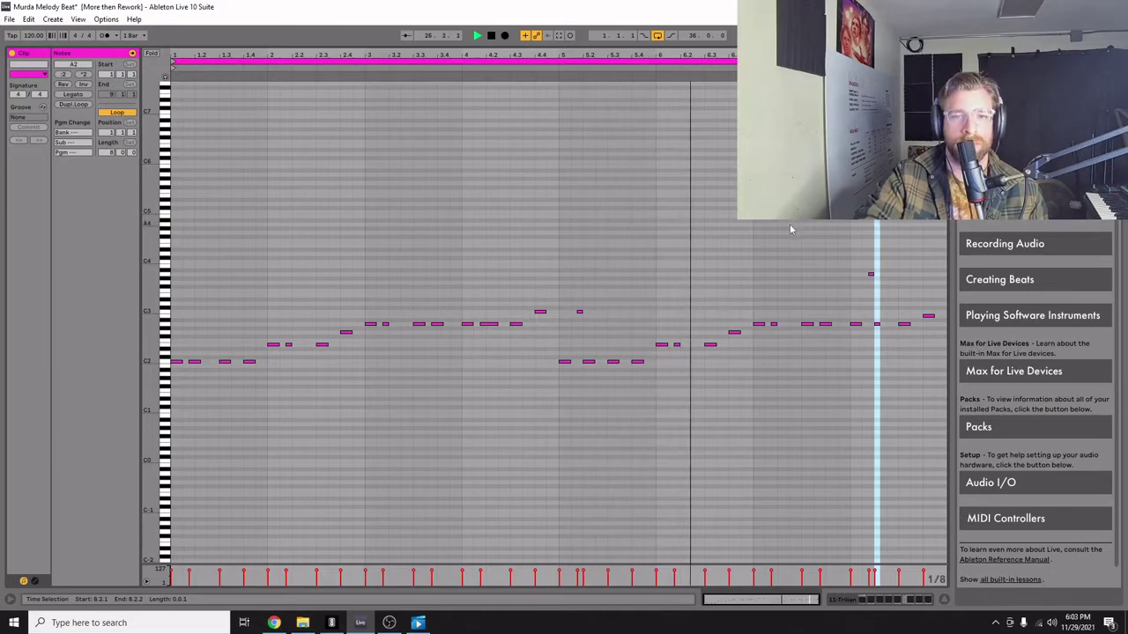
{"action": "key", "text": "space"}
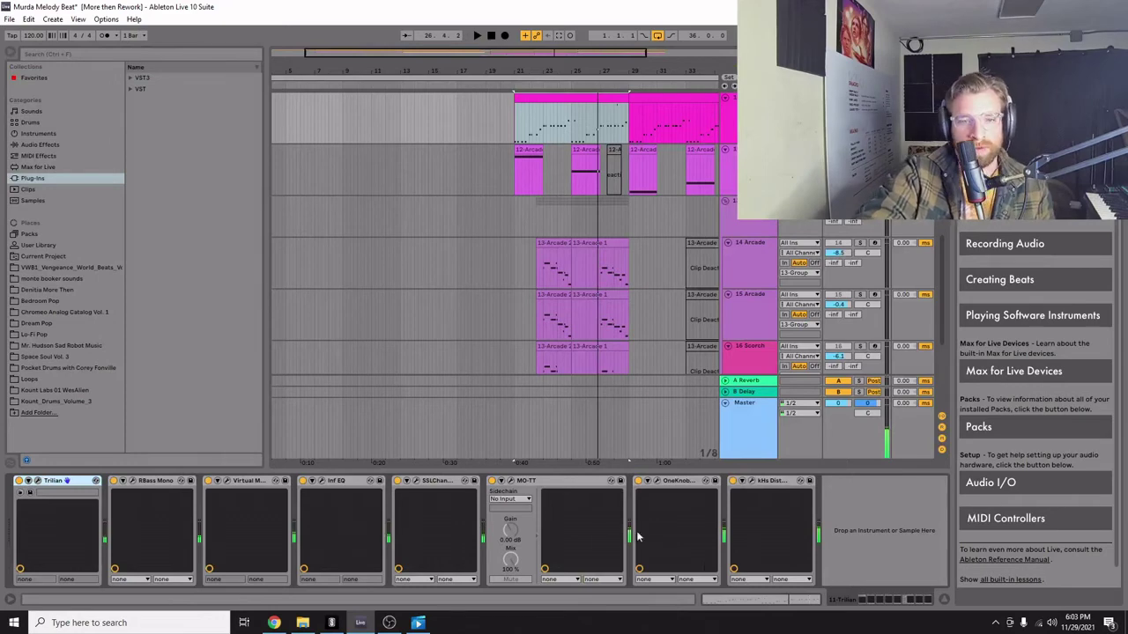
Open RBass Mono (Intensity -1.0, Freq 86) and switch it on while the Trilian bass plays.
{"action": "left_click", "coordinate": [148, 483]}
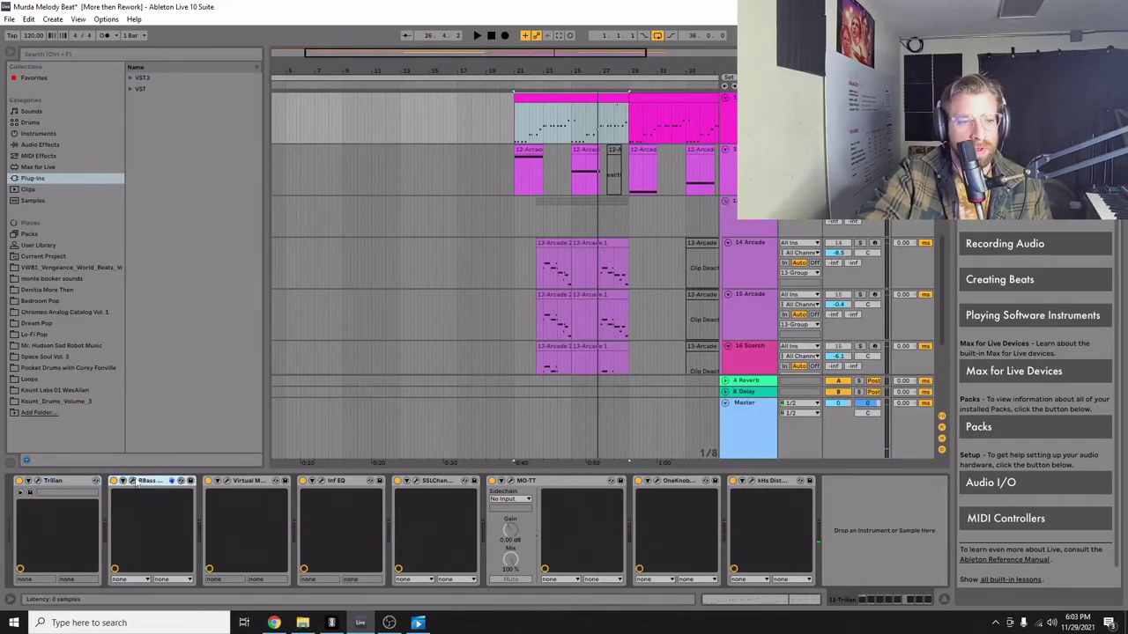
{"action": "left_click", "coordinate": [131, 481]}
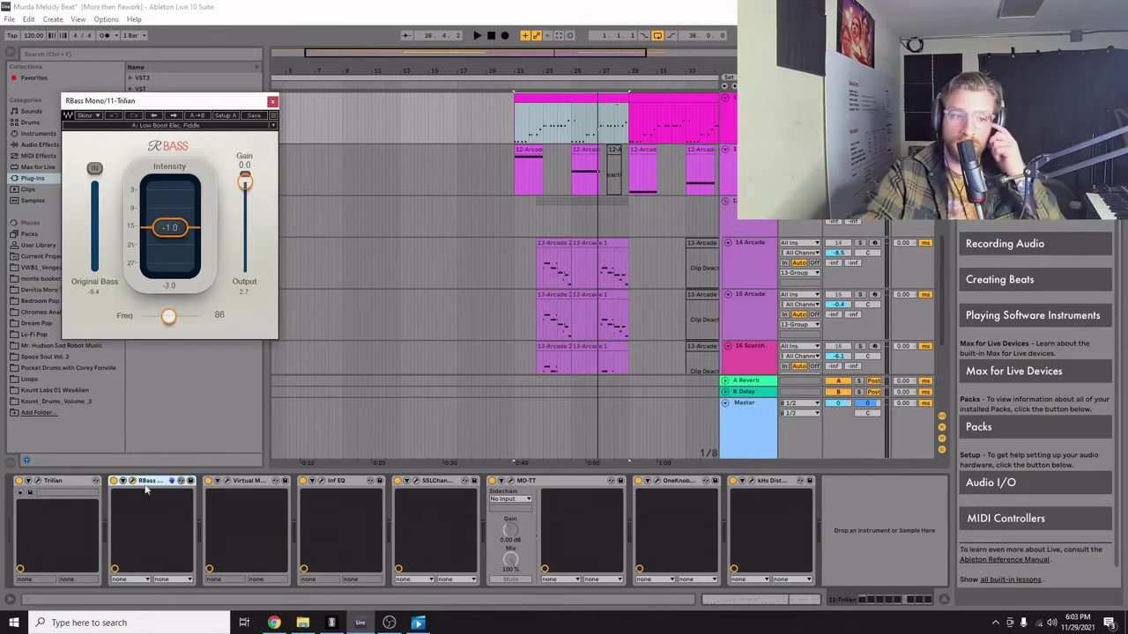
{"action": "left_click", "coordinate": [246, 482]}
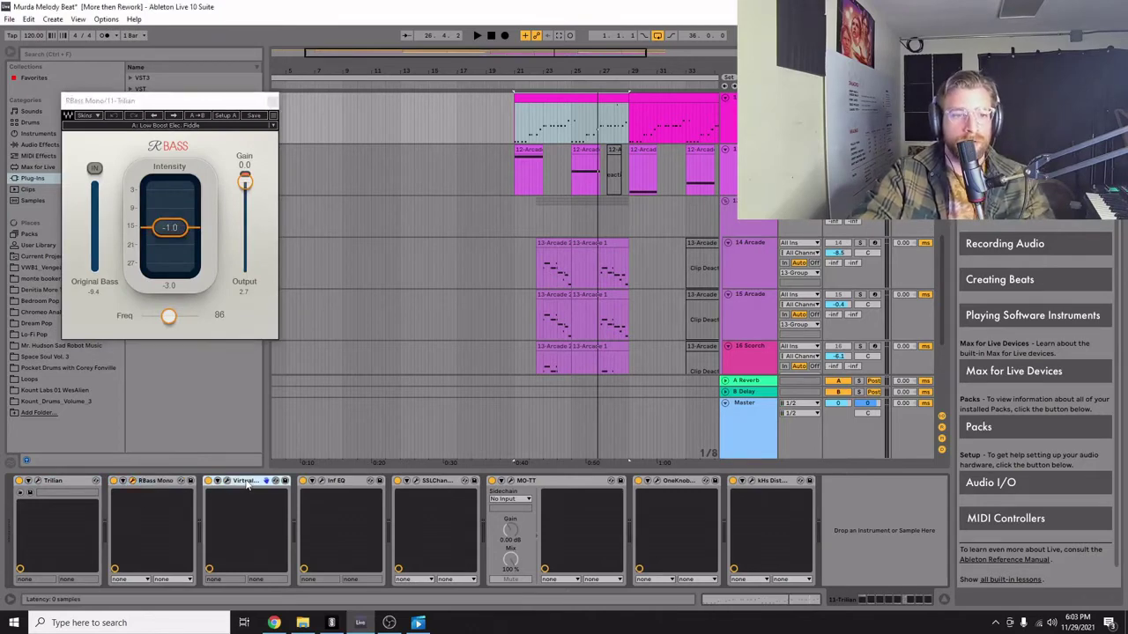
{"action": "left_click", "coordinate": [768, 483]}
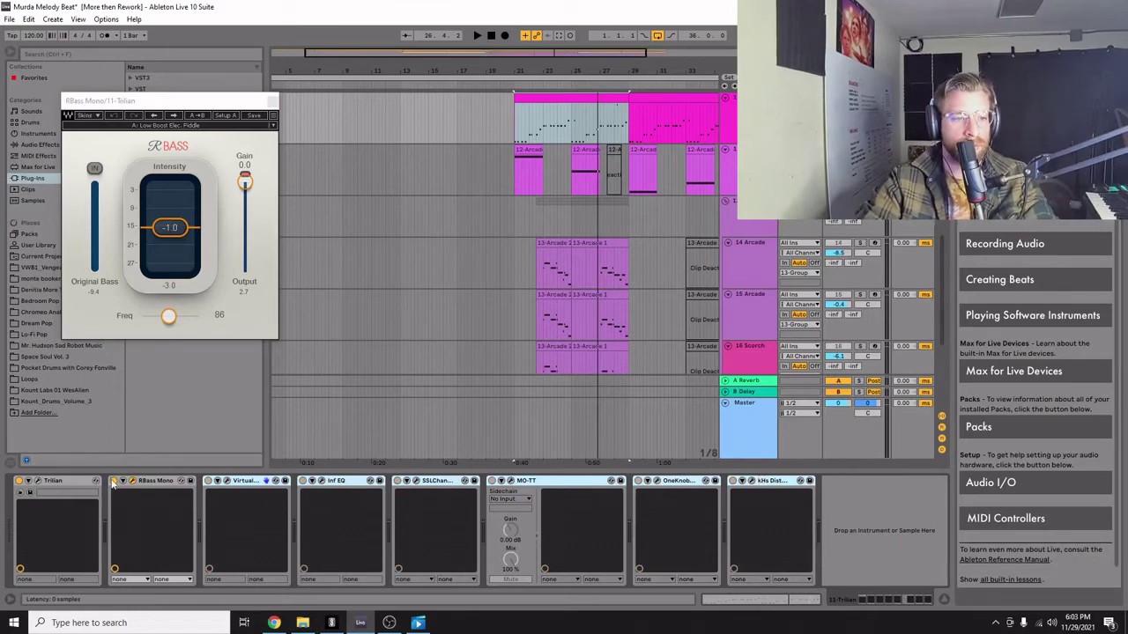
{"action": "key", "text": "space"}
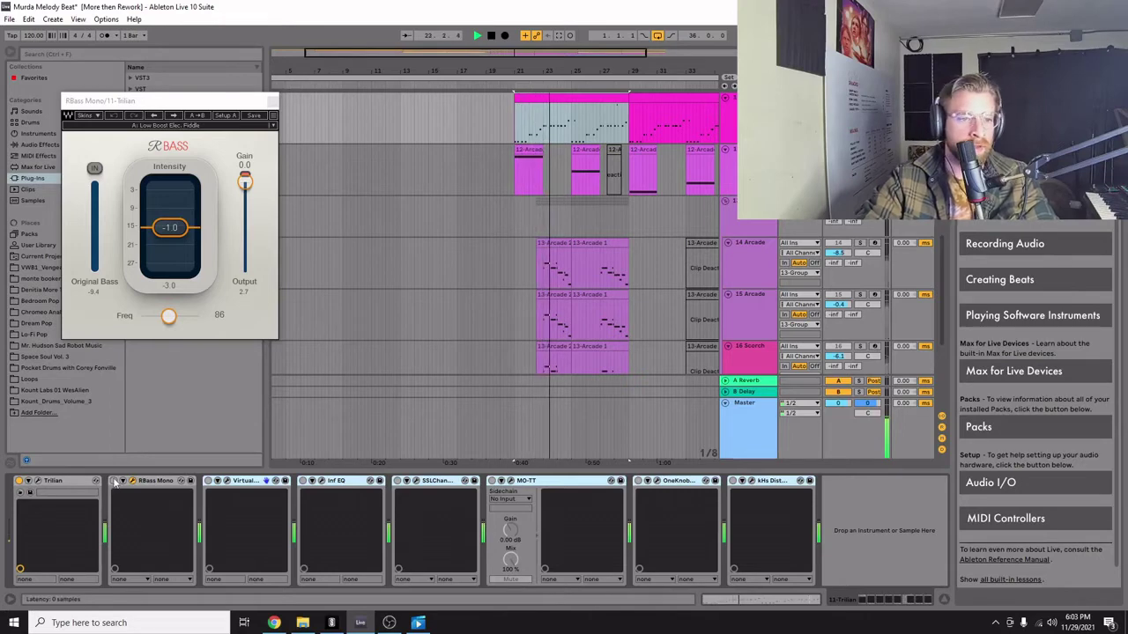
{"action": "left_click", "coordinate": [114, 480]}
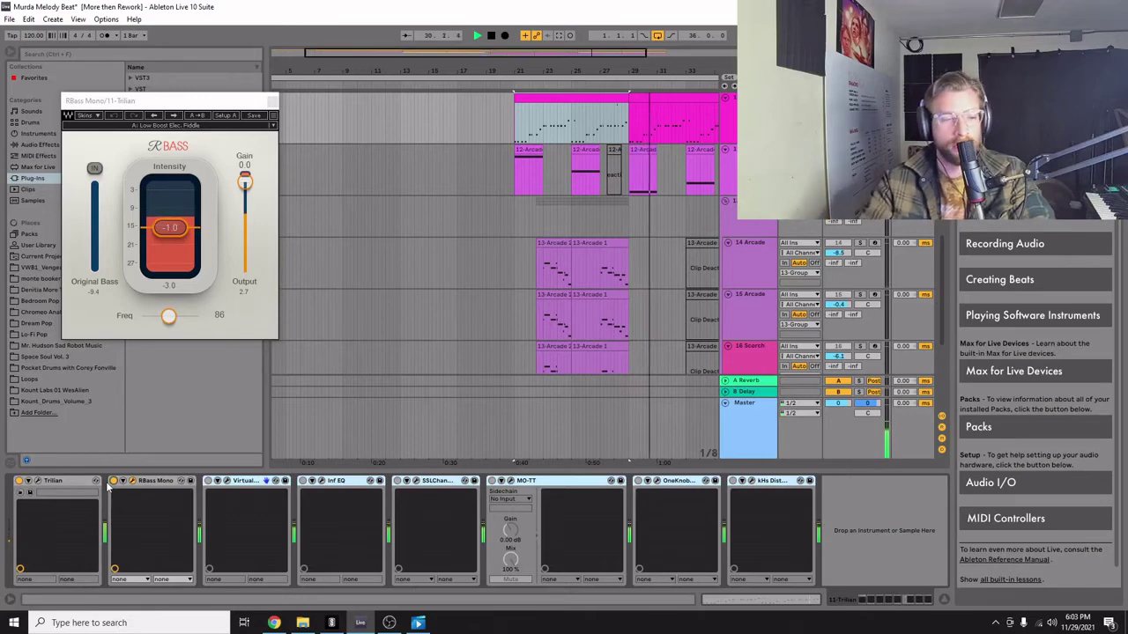
Raise the RBass window, then open and close the Virtual Mix Rack window.
{"action": "left_click_drag", "start_coordinate": [132, 100], "coordinate": [134, 68]}
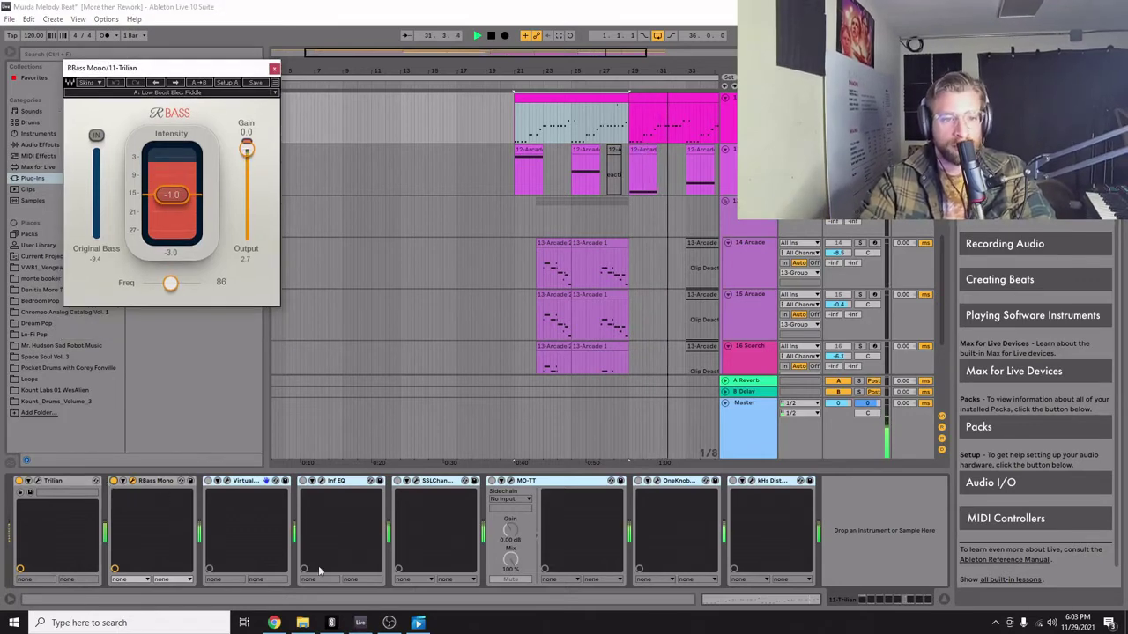
{"action": "left_click", "coordinate": [233, 482]}
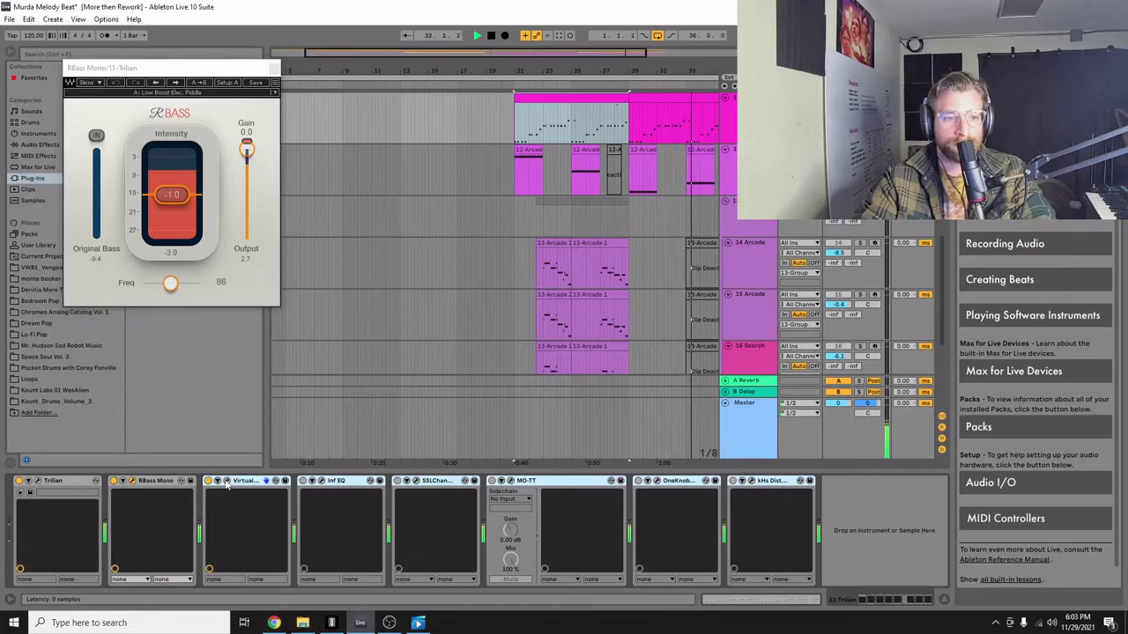
{"action": "left_click", "coordinate": [227, 481]}
{"action": "left_click", "coordinate": [577, 109]}
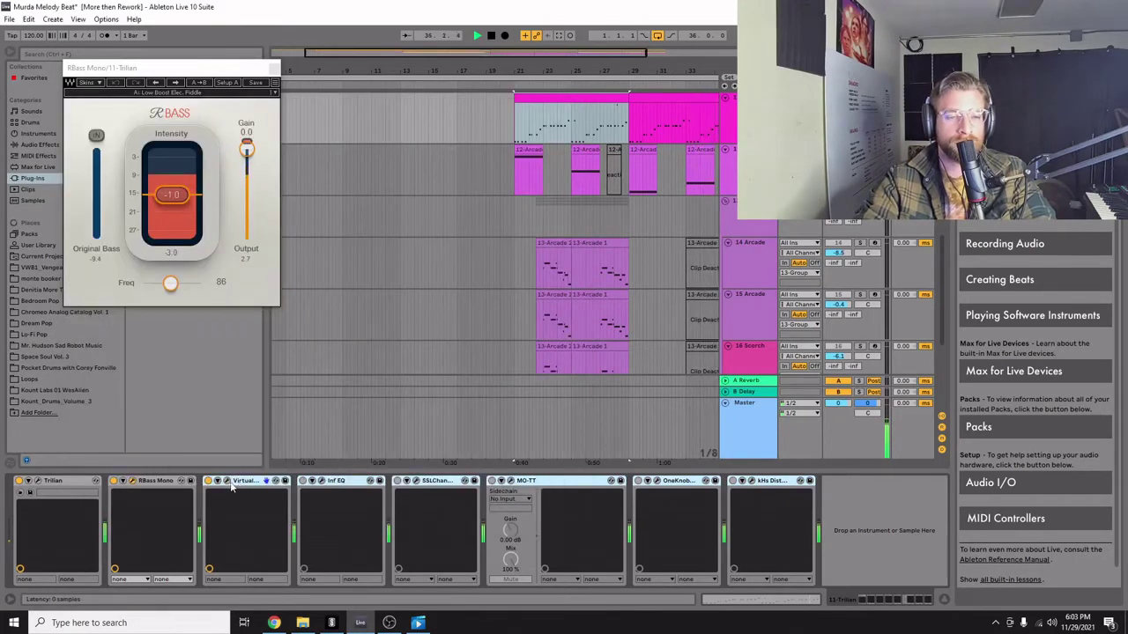
Switch on Infinity EQ and SSLChannel on the Trilian track, then close their plugin windows.
{"action": "left_click", "coordinate": [323, 483]}
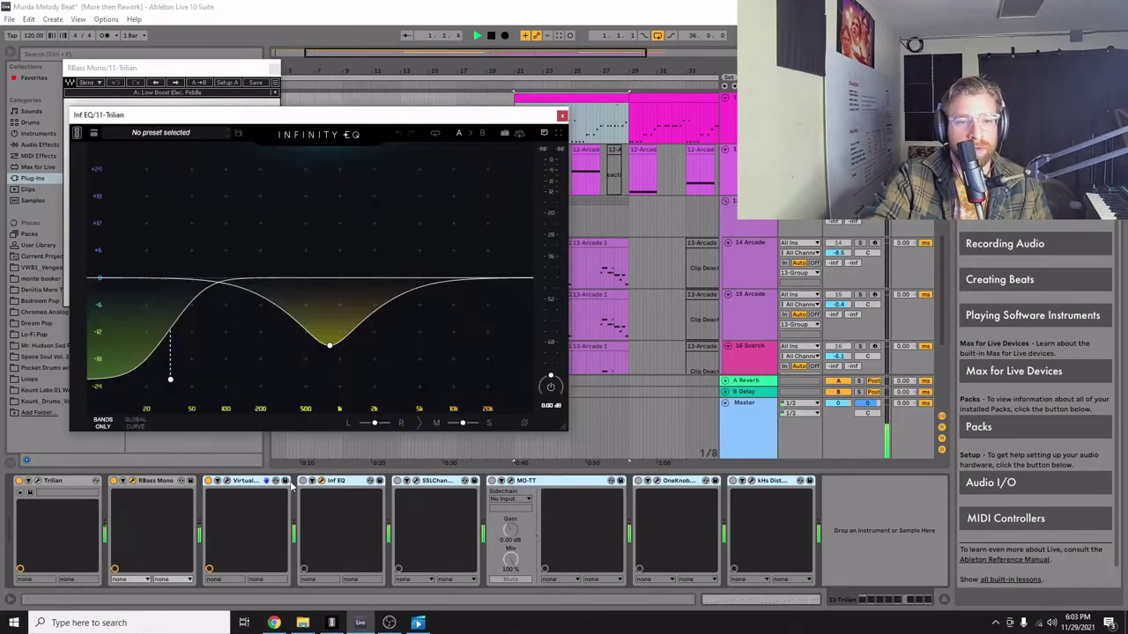
{"action": "left_click", "coordinate": [303, 481]}
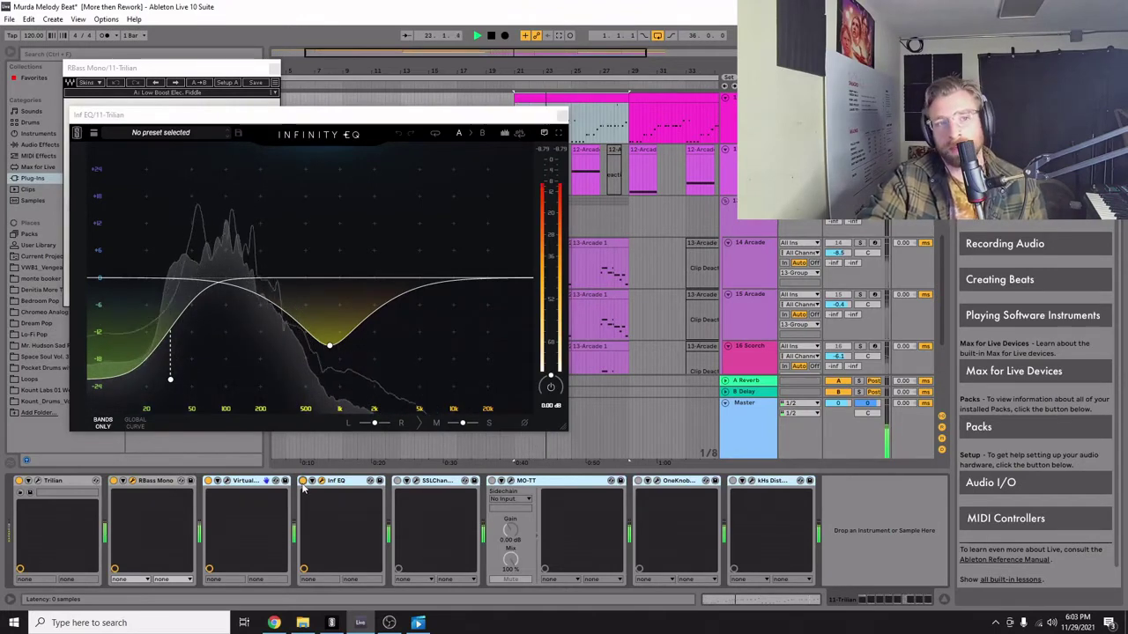
{"action": "left_click", "coordinate": [398, 481]}
{"action": "left_click", "coordinate": [398, 482]}
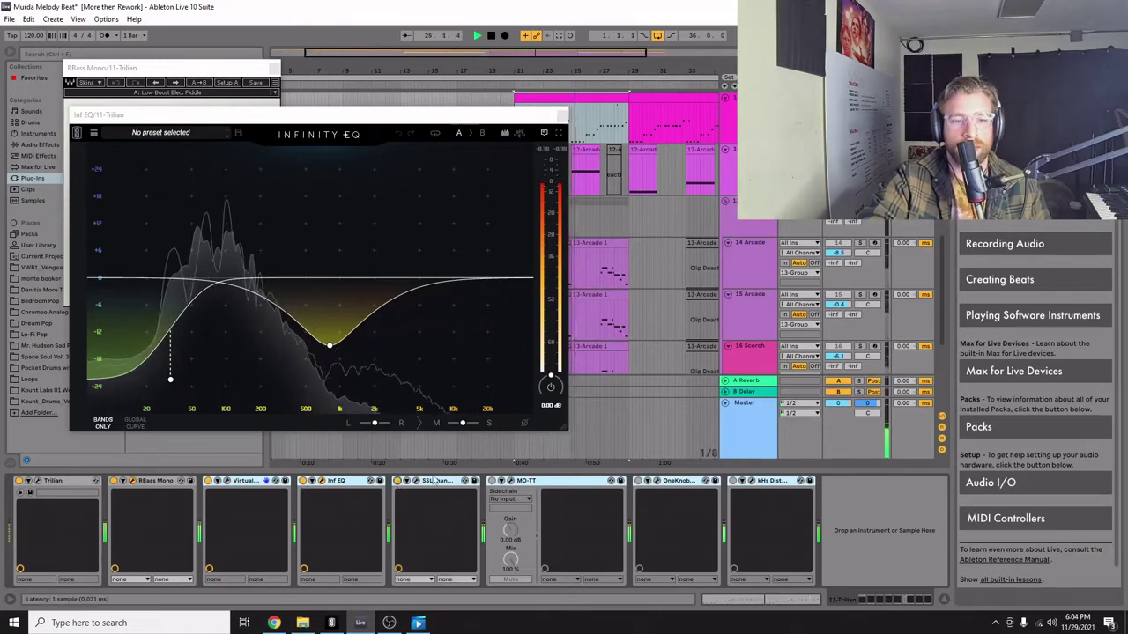
{"action": "left_click", "coordinate": [416, 481]}
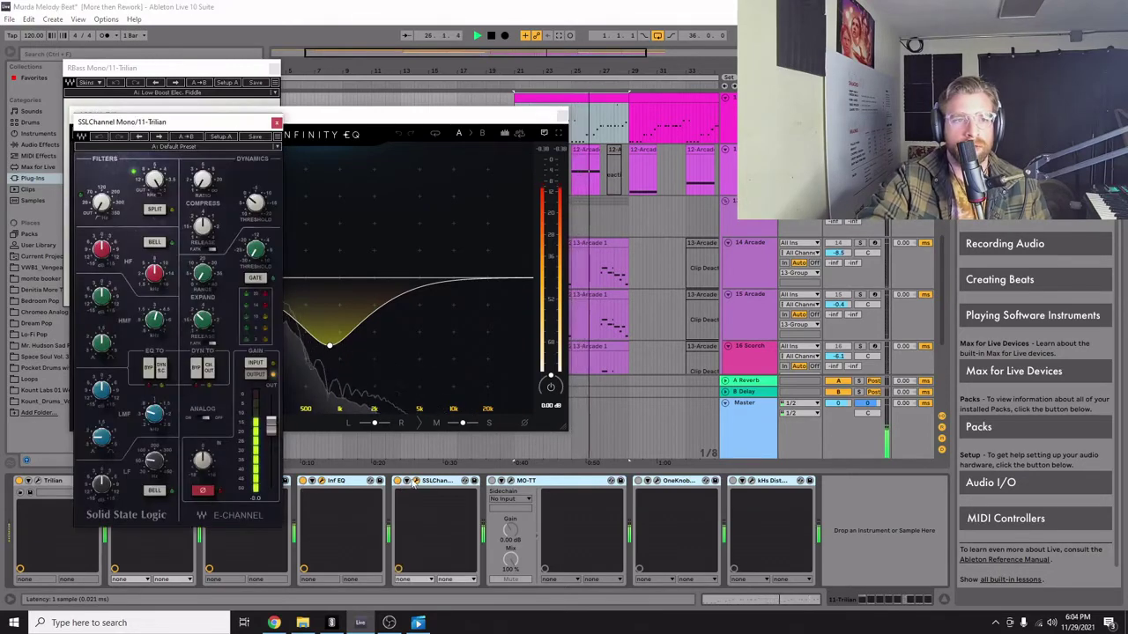
{"action": "left_click", "coordinate": [277, 121]}
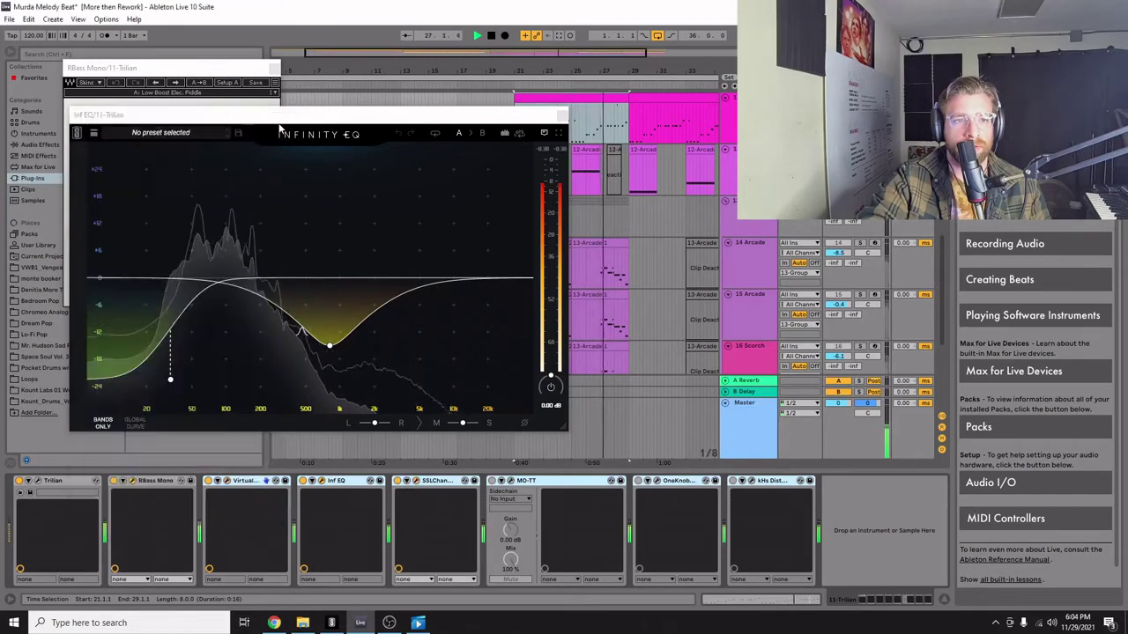
{"action": "left_click", "coordinate": [562, 117]}
{"action": "left_click", "coordinate": [274, 68]}
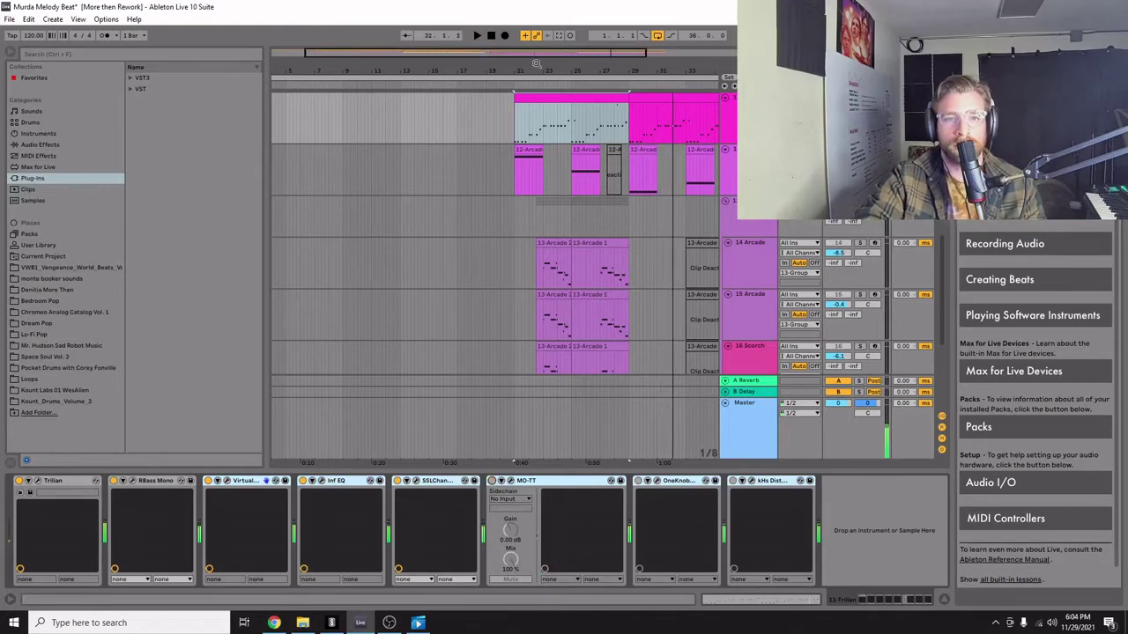
Play from near bar 20, switch on MO-TT and OneKnob Pumper, and move Pumper's window aside.
{"action": "left_click", "coordinate": [514, 130]}
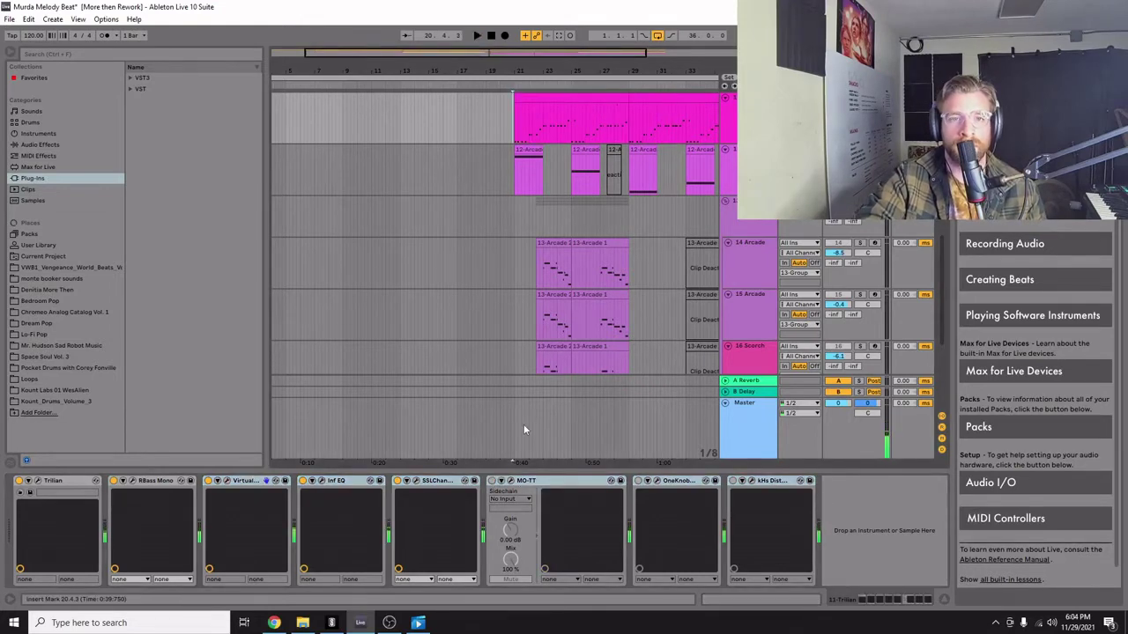
{"action": "key", "text": "space"}
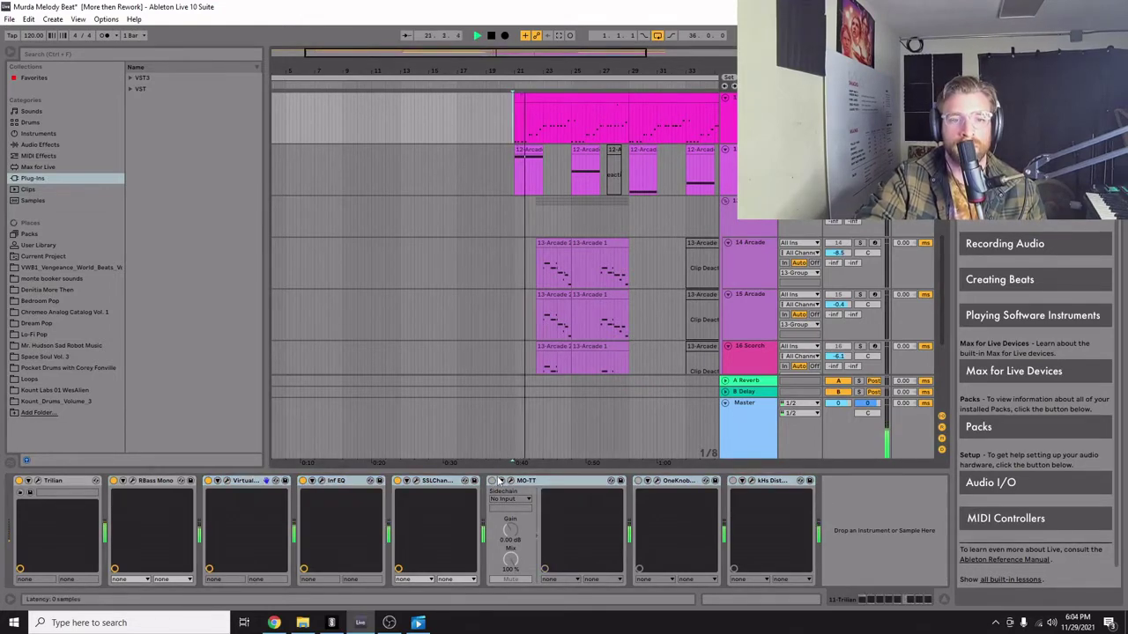
{"action": "left_click", "coordinate": [492, 481]}
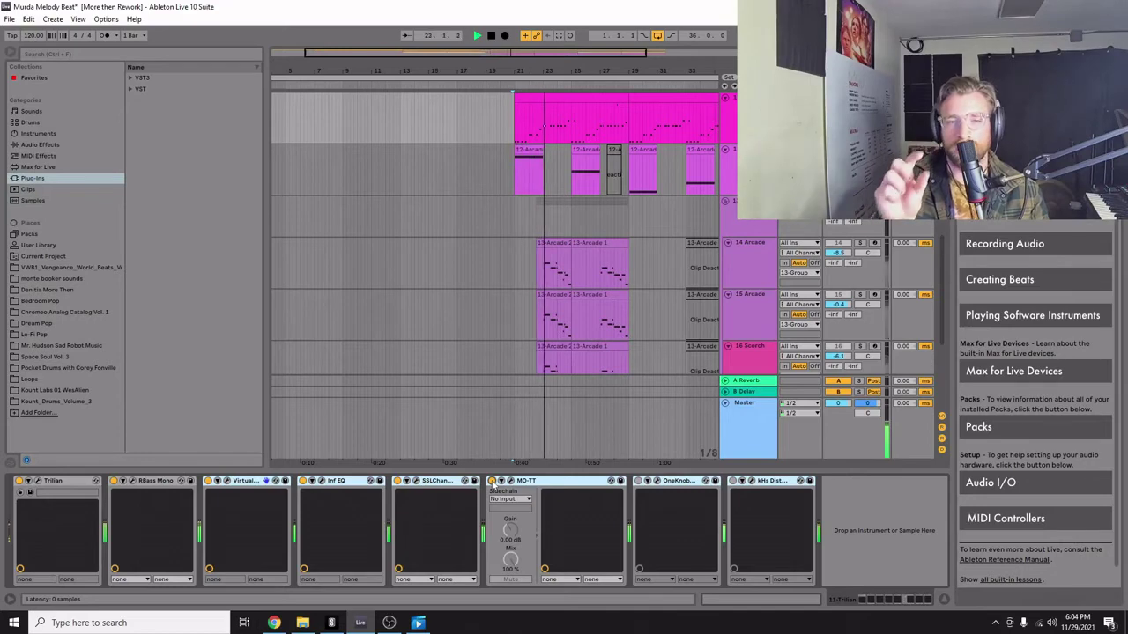
{"action": "left_click", "coordinate": [638, 482]}
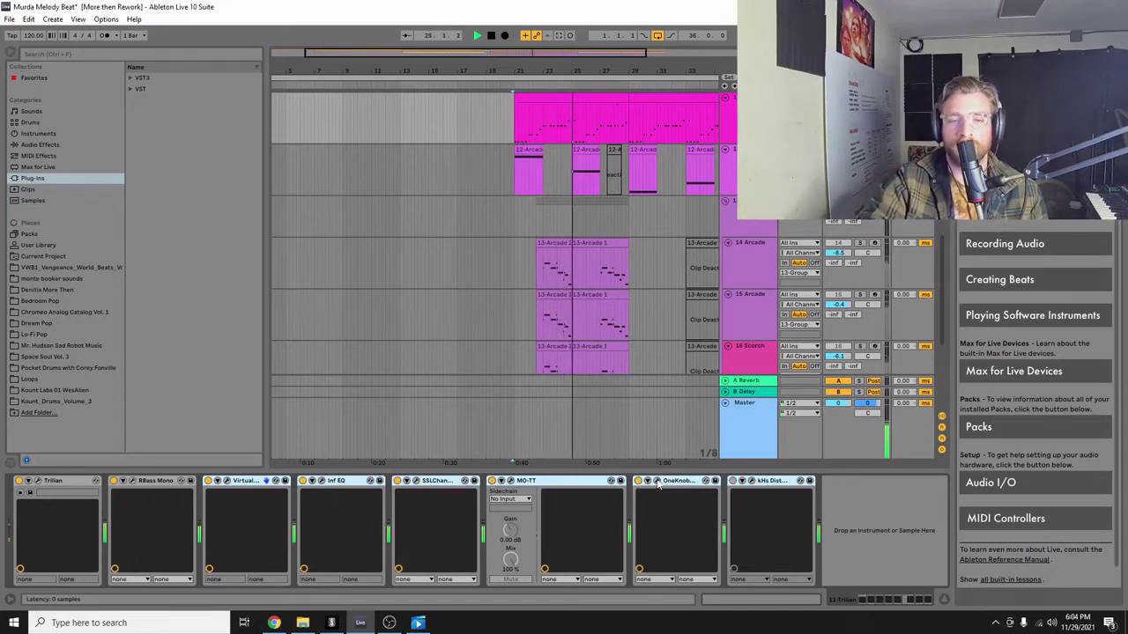
{"action": "left_click", "coordinate": [656, 482]}
{"action": "left_click_drag", "start_coordinate": [168, 131], "coordinate": [388, 129]}
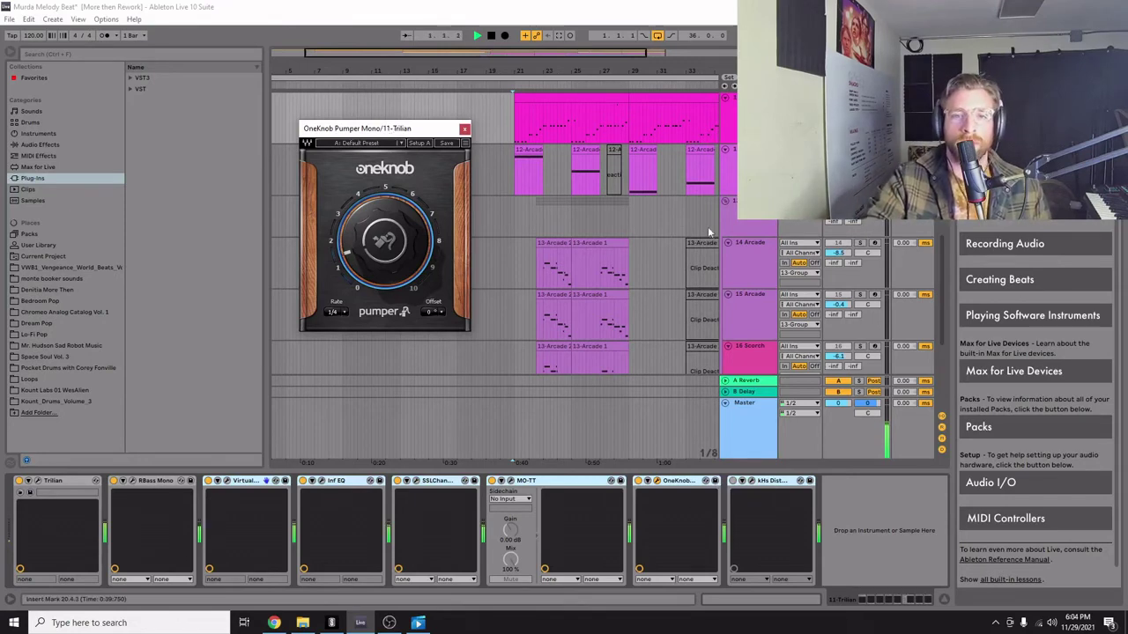
Set the play position near bar 24 and return from Layover Drums to the Trilian devices.
{"action": "scroll", "coordinate": [682, 158], "scroll_direction": "up", "scroll_amount": 5}
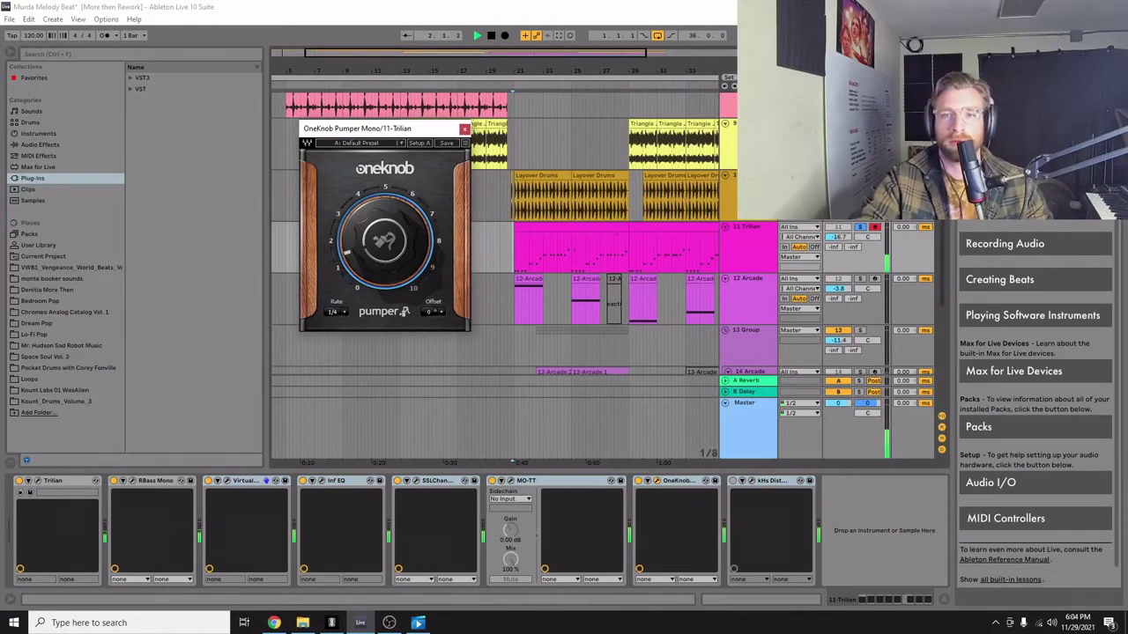
{"action": "left_click", "coordinate": [572, 219]}
{"action": "left_click", "coordinate": [518, 198]}
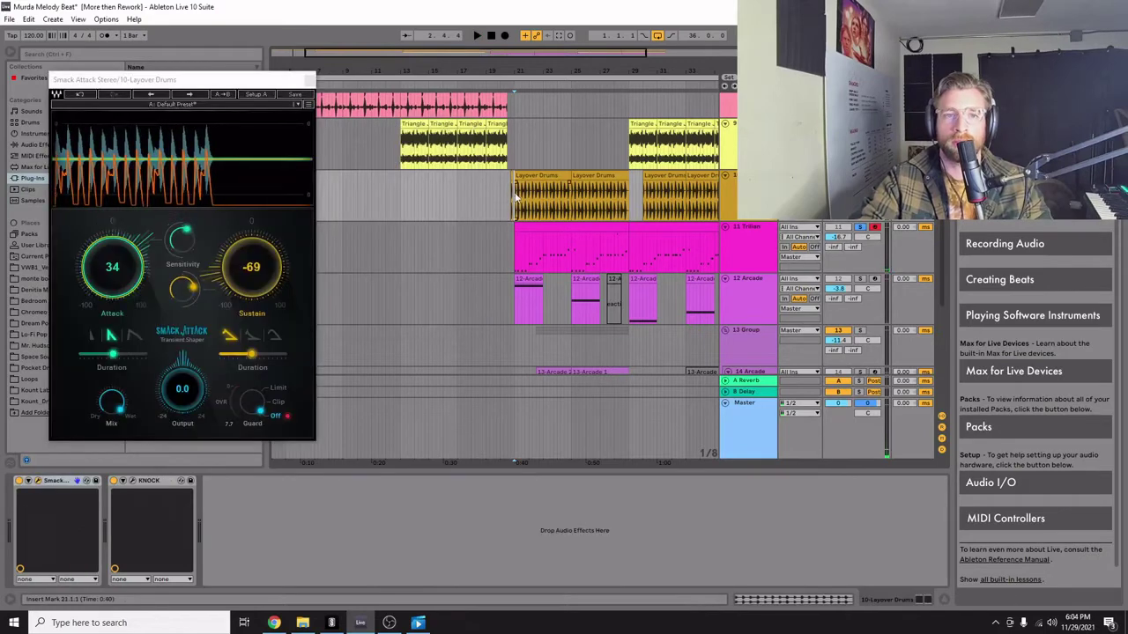
{"action": "left_click", "coordinate": [743, 262]}
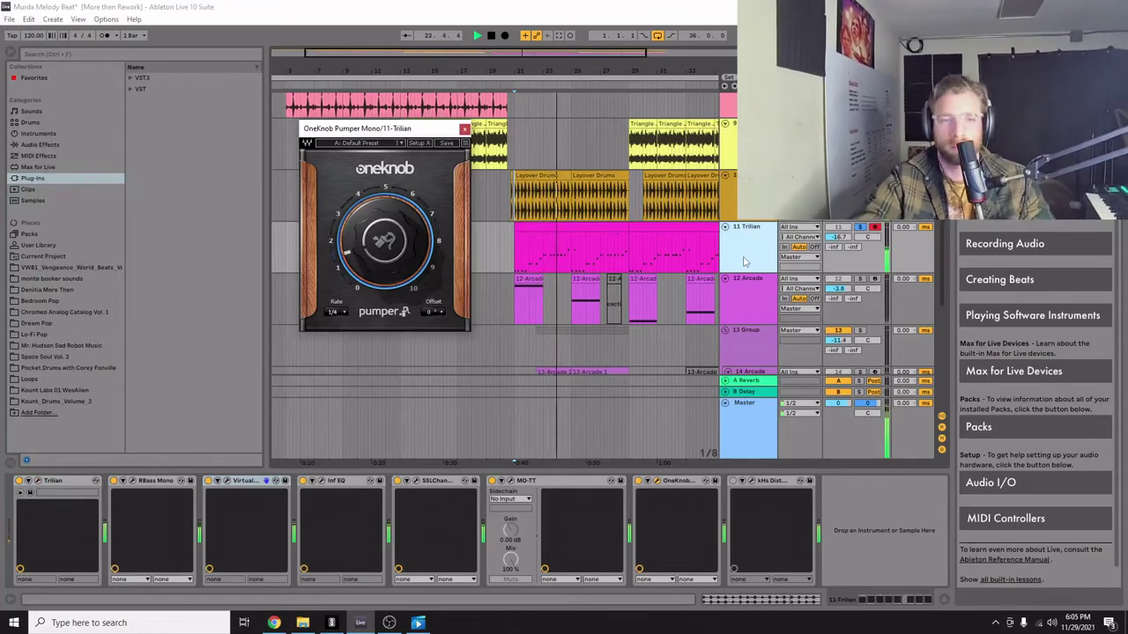
Bypass OneKnob Pumper, toggle kHs Distortion off and back on, then stop playback.
{"action": "left_click", "coordinate": [638, 481]}
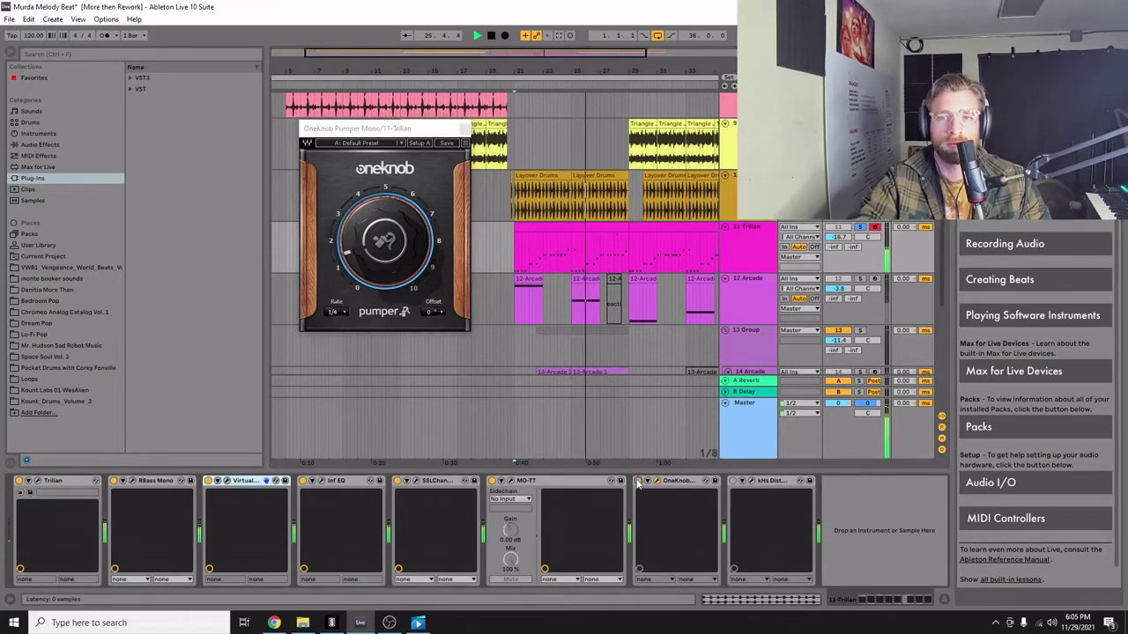
{"action": "left_click", "coordinate": [742, 481]}
{"action": "left_click", "coordinate": [734, 482]}
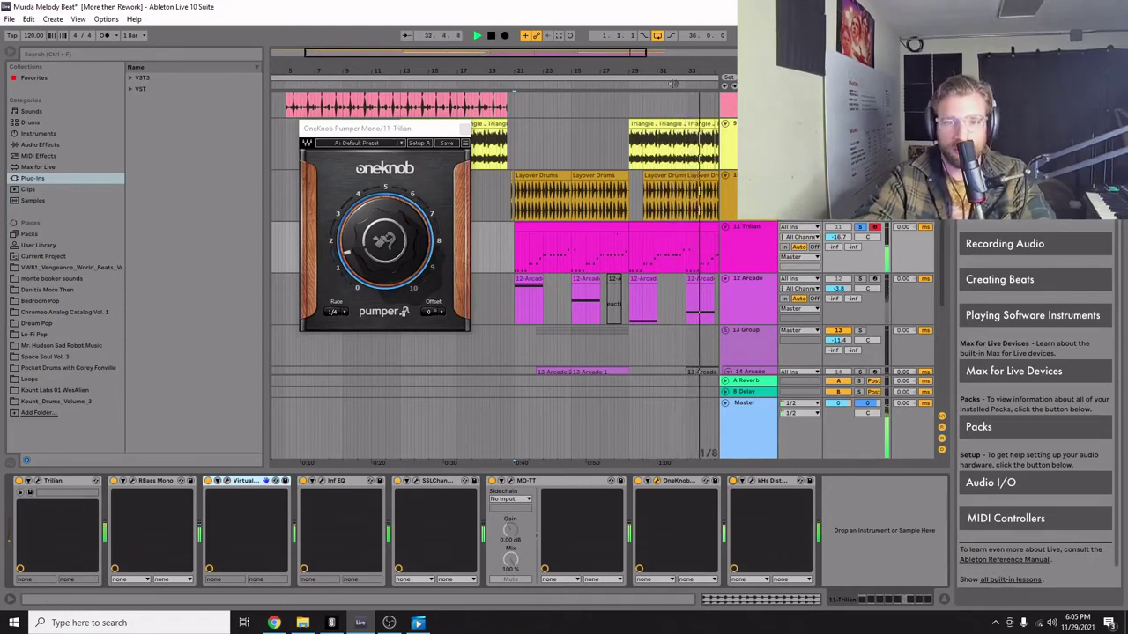
{"action": "key", "text": "space"}
Close OneKnob Pumper and audition 12 Arcade's clips around bars 24 to 33, then stop.
{"action": "left_click", "coordinate": [464, 128]}
{"action": "scroll", "coordinate": [518, 303], "scroll_direction": "down", "scroll_amount": 2}
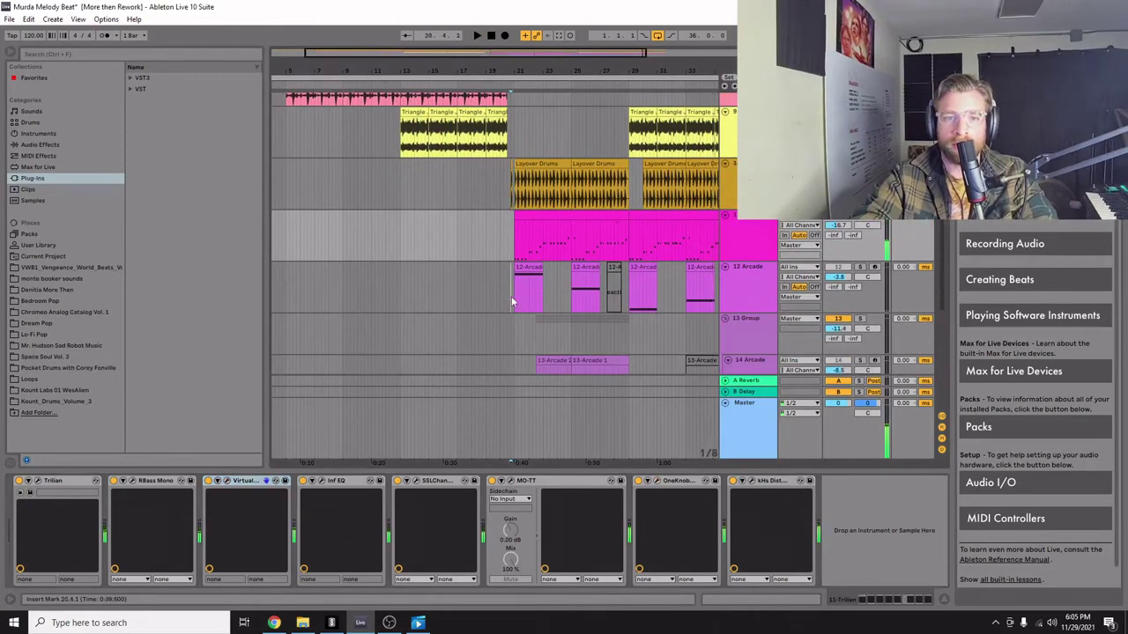
{"action": "left_click", "coordinate": [511, 296]}
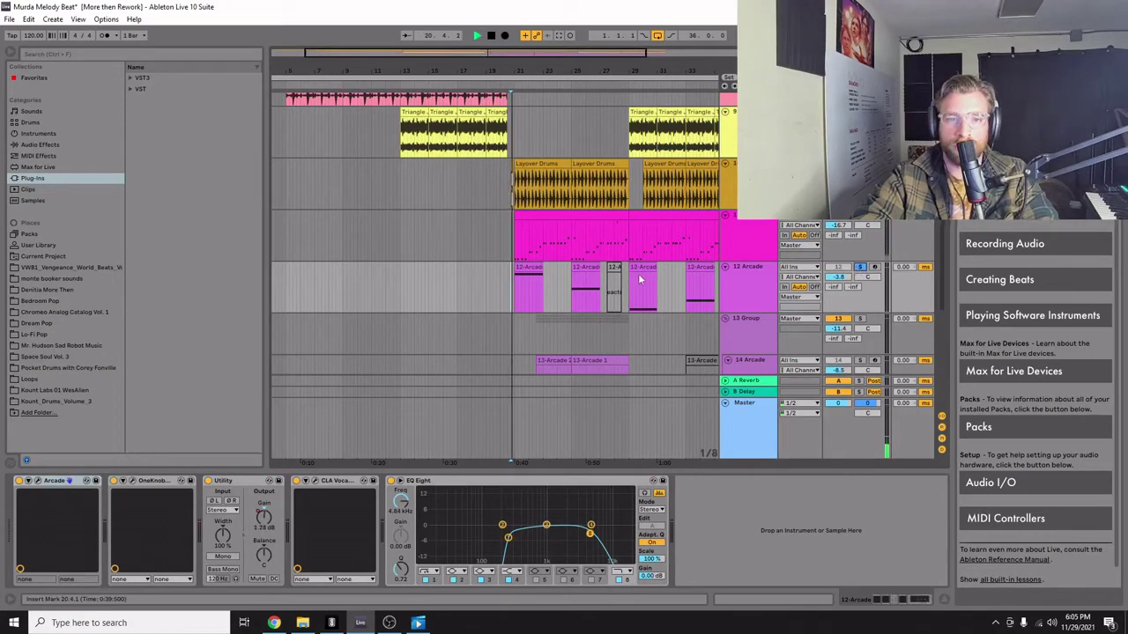
{"action": "left_click", "coordinate": [574, 291]}
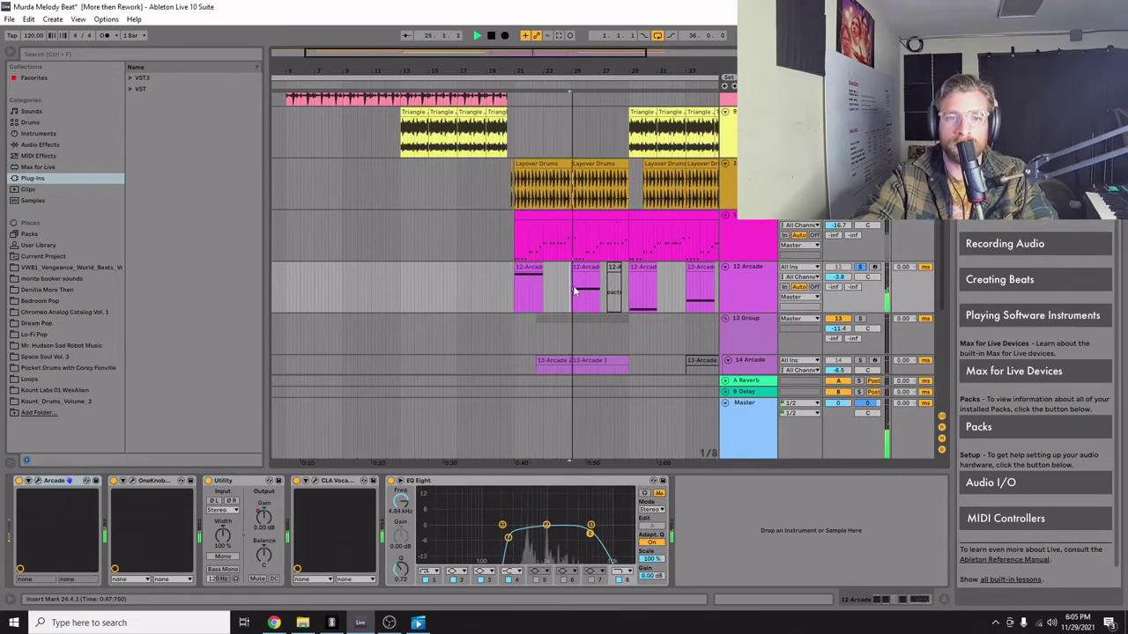
{"action": "left_click", "coordinate": [628, 297]}
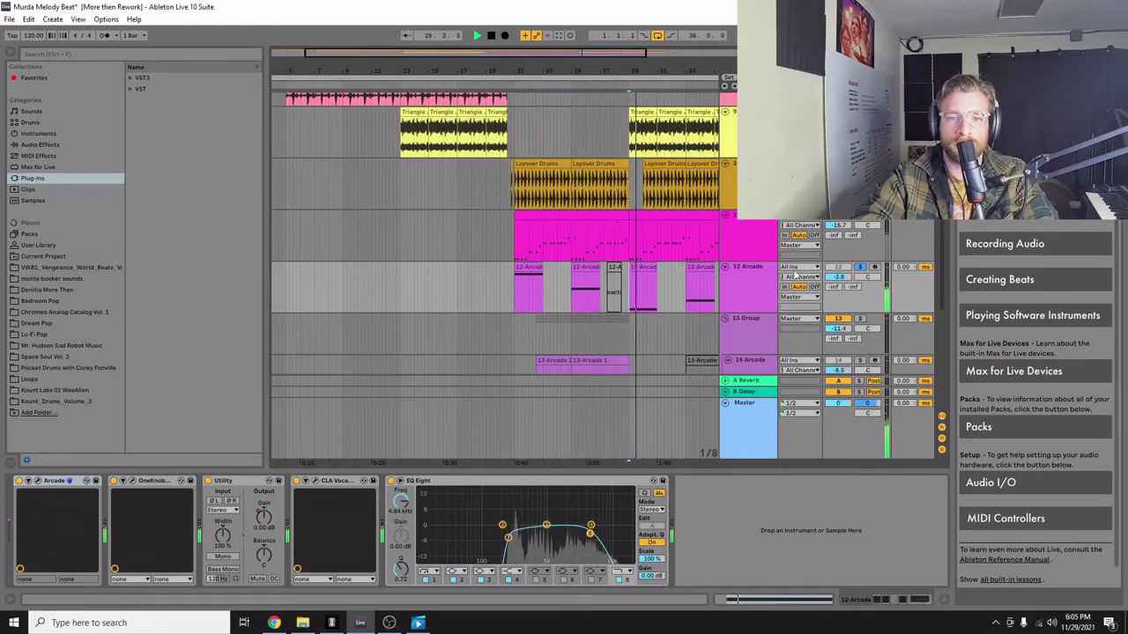
{"action": "left_click", "coordinate": [688, 295]}
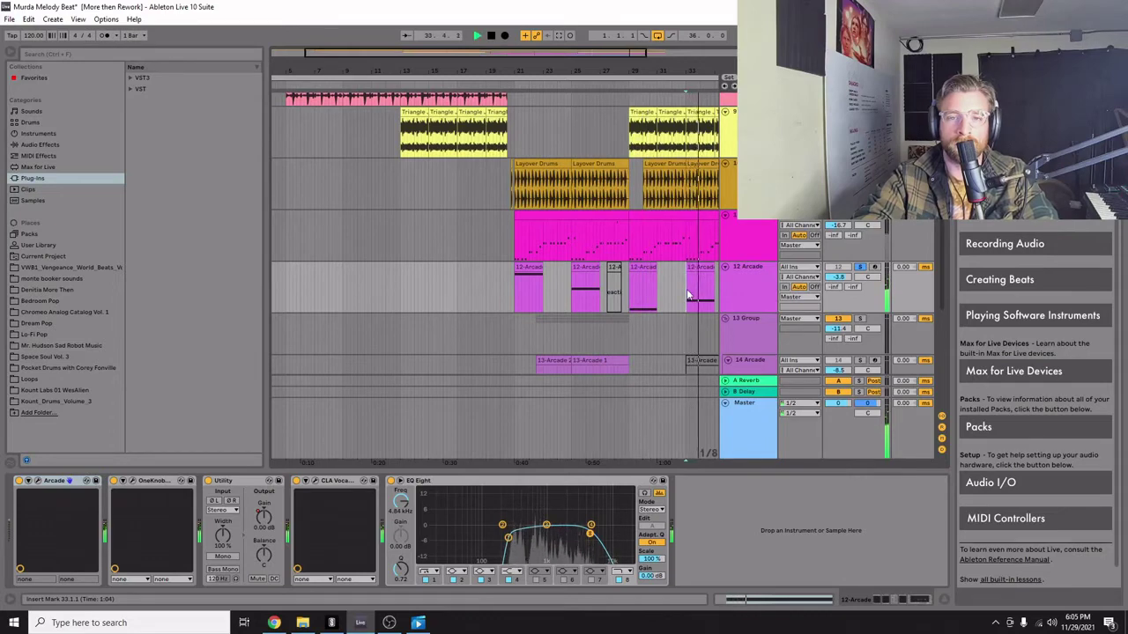
{"action": "key", "text": "space"}
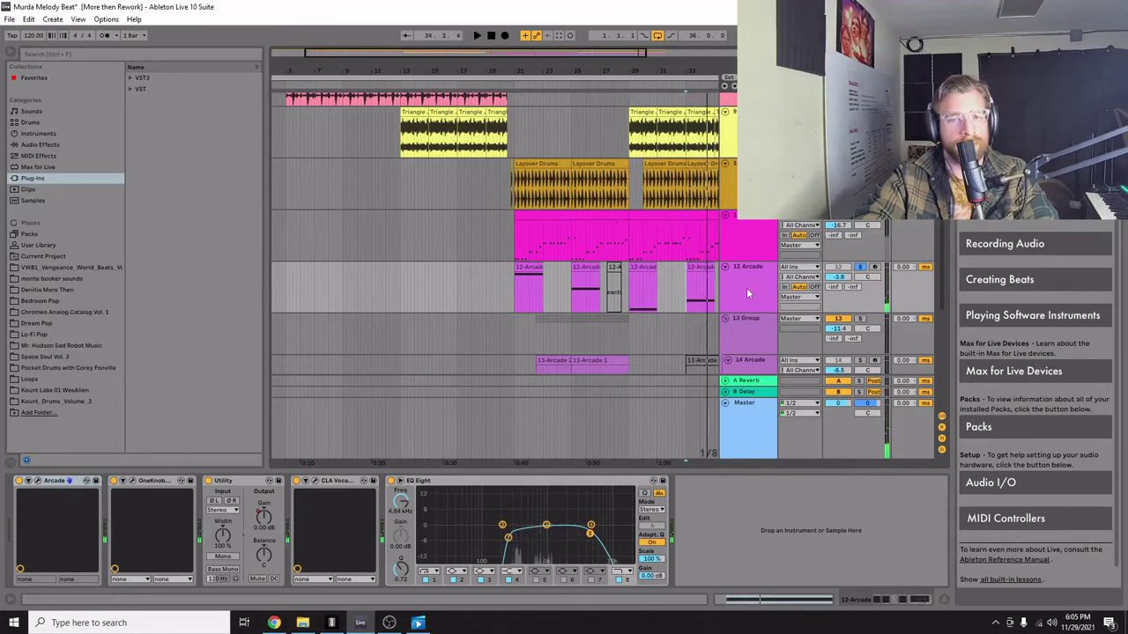
Open the 12 Arcade instrument window, move it down, then close it with Ctrl+Alt+P.
{"action": "left_click", "coordinate": [746, 287]}
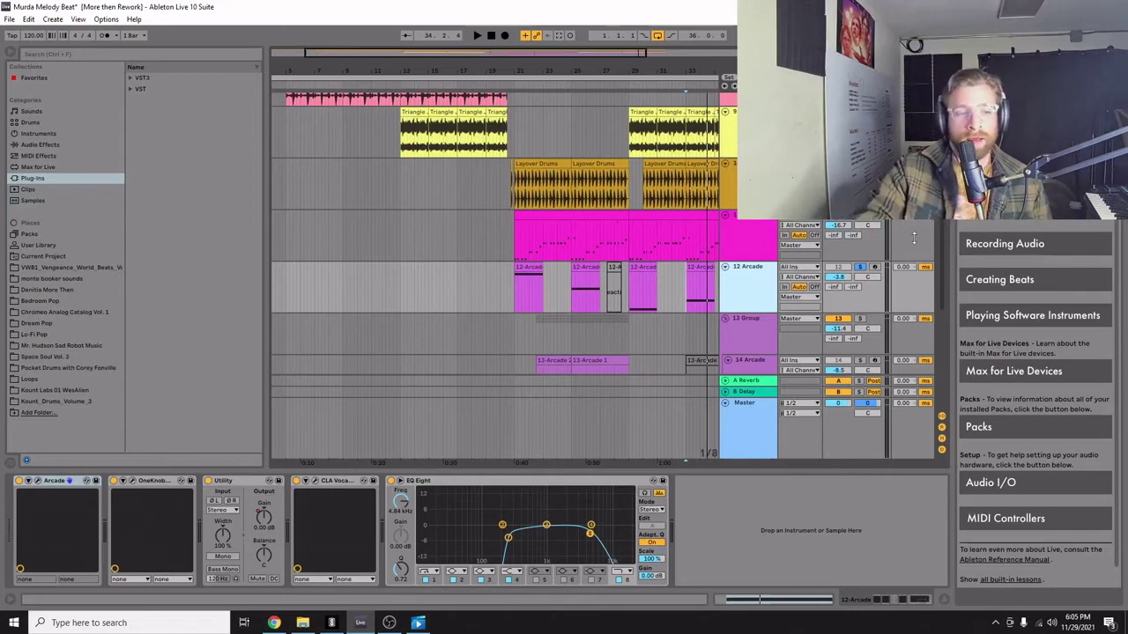
{"action": "left_click", "coordinate": [38, 485]}
{"action": "left_click_drag", "start_coordinate": [515, 5], "coordinate": [568, 195]}
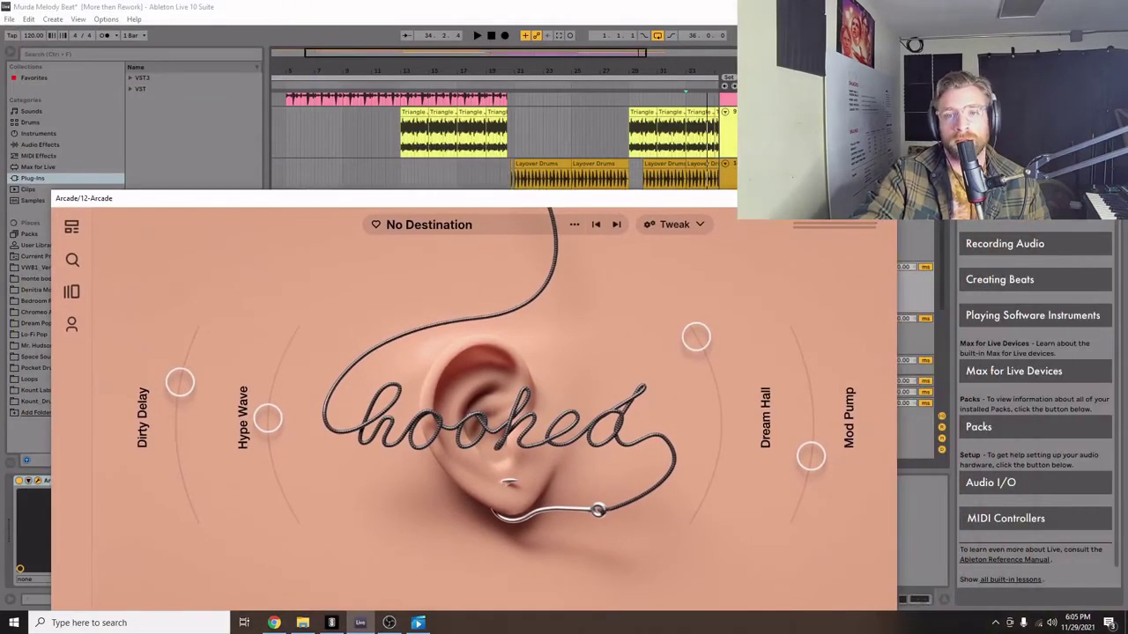
{"action": "key", "text": "ctrl+alt+p"}
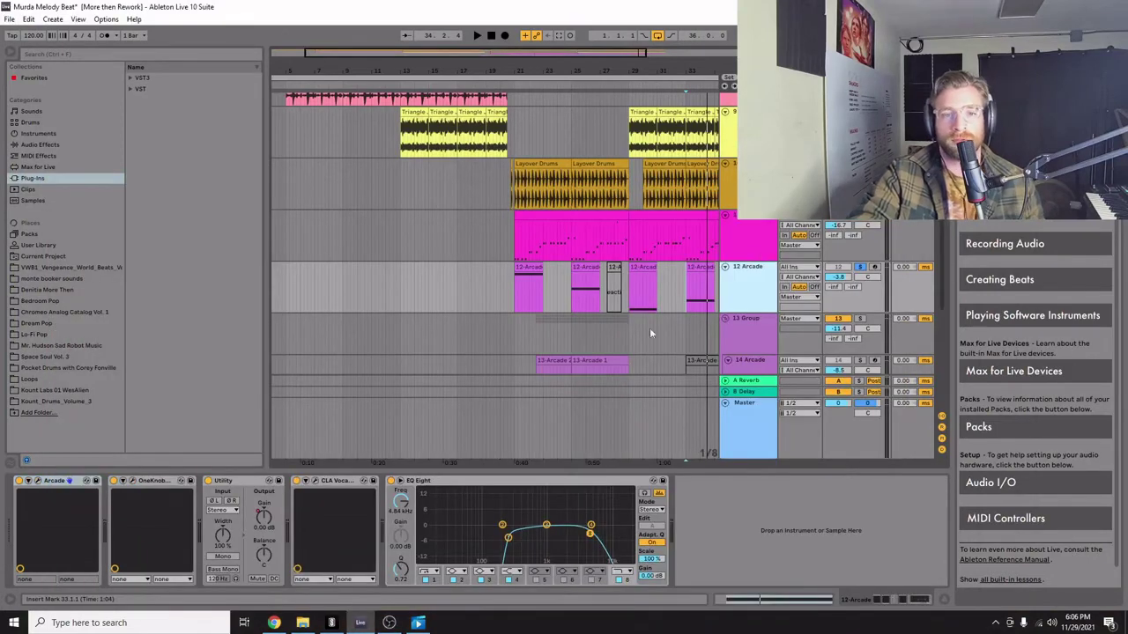
Unsolo track 12 Arcade and play the arrangement from around bar 21.
{"action": "left_click", "coordinate": [862, 267]}
{"action": "key", "text": "space"}
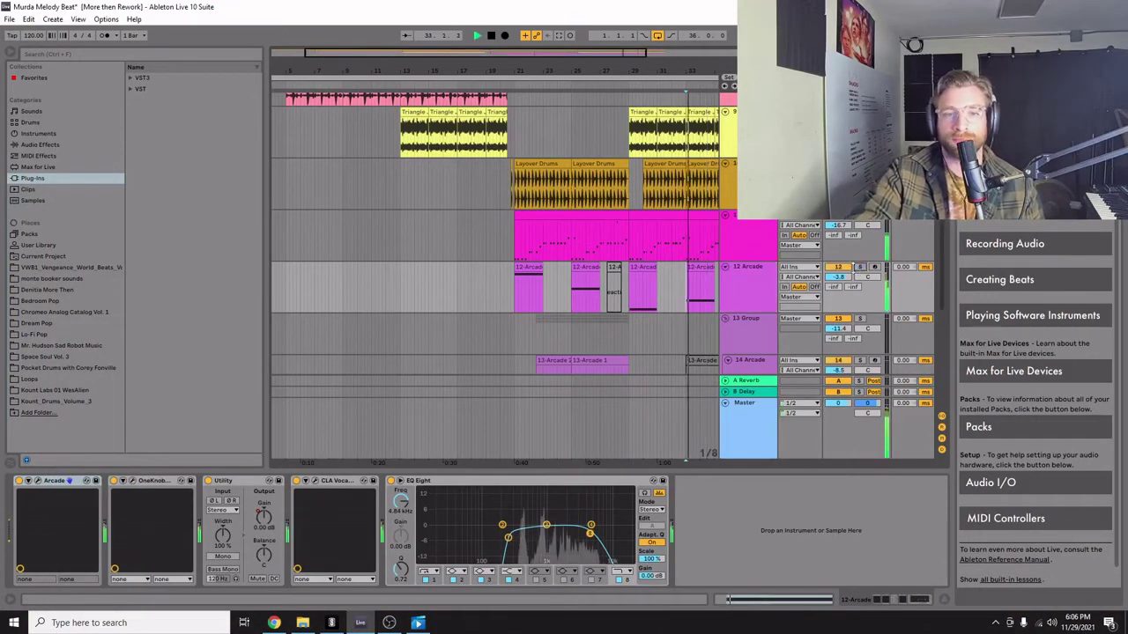
{"action": "left_click", "coordinate": [513, 288]}
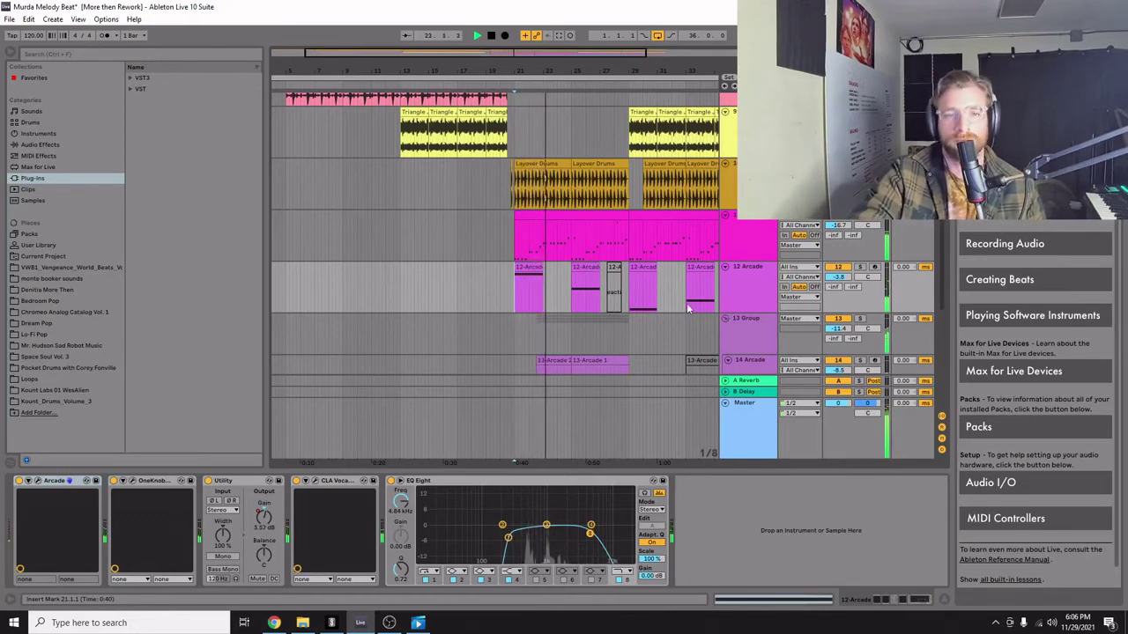
Open the 13-Arcade 2 clip's notes, then return to the arrangement and step through the tracks.
{"action": "scroll", "coordinate": [689, 307], "scroll_direction": "down", "scroll_amount": 5}
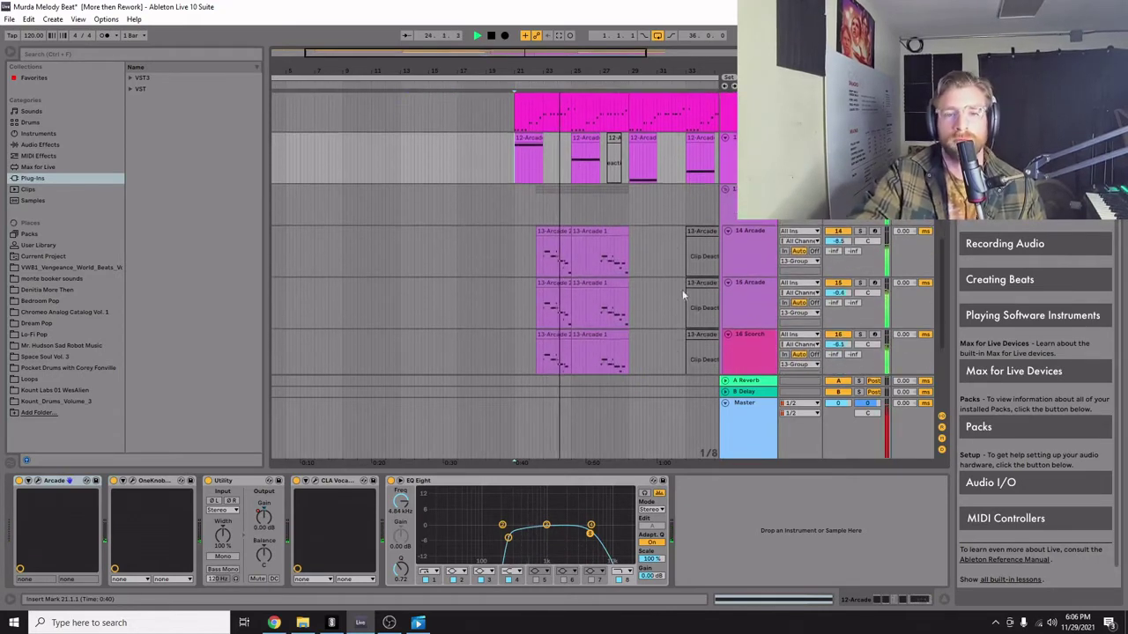
{"action": "double_click", "coordinate": [542, 230]}
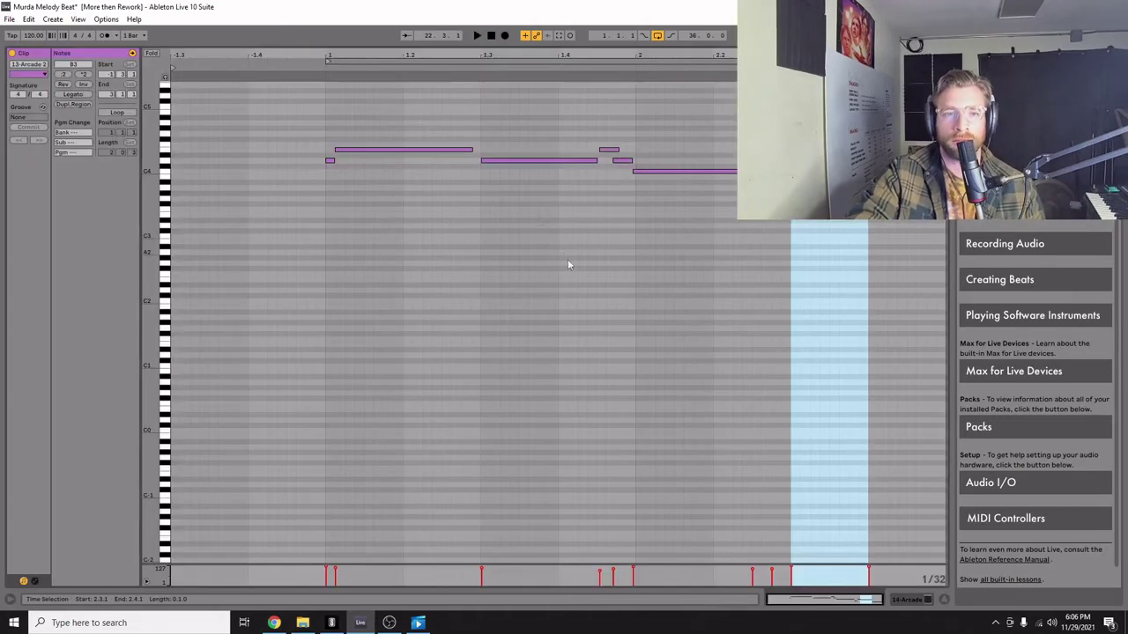
{"action": "key", "text": "shift+Tab"}
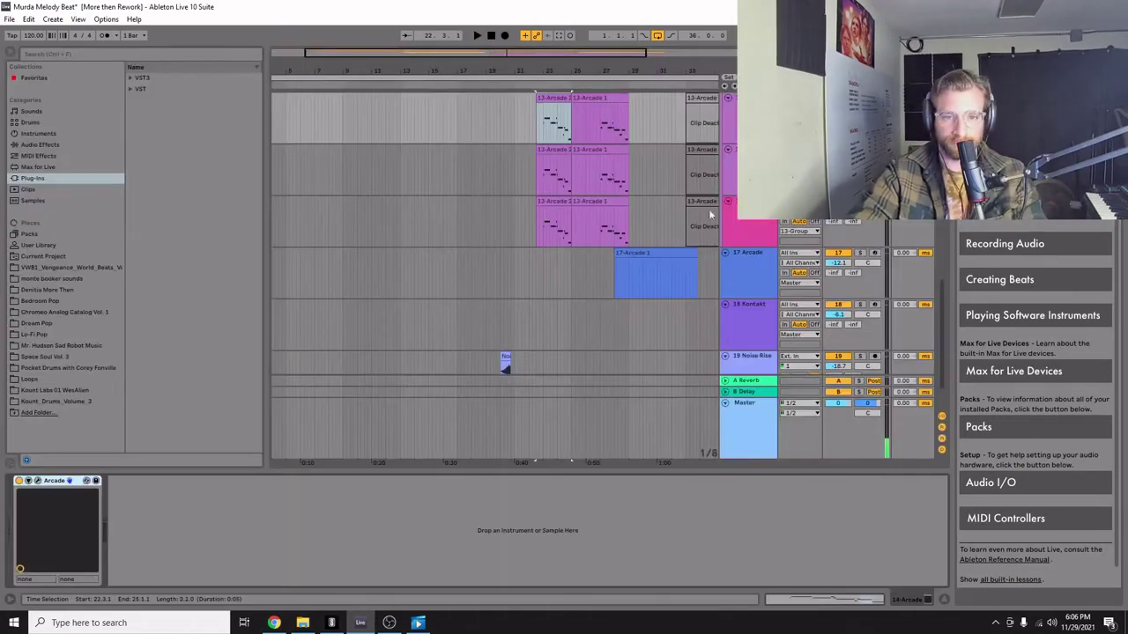
{"action": "key", "text": "Up"}
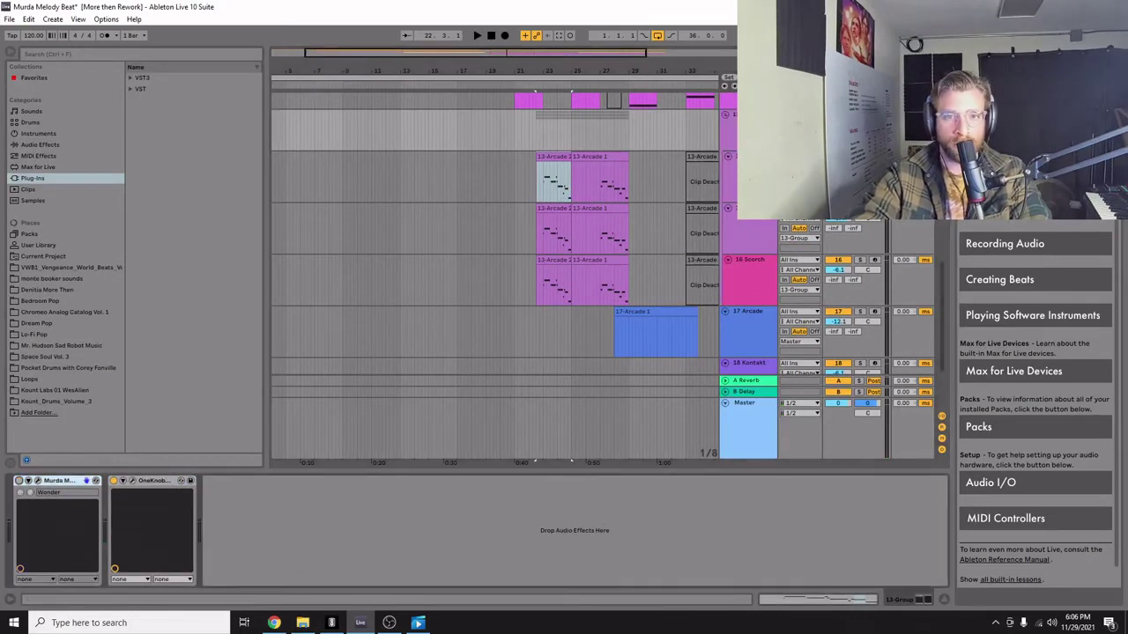
{"action": "key", "text": "Down"}
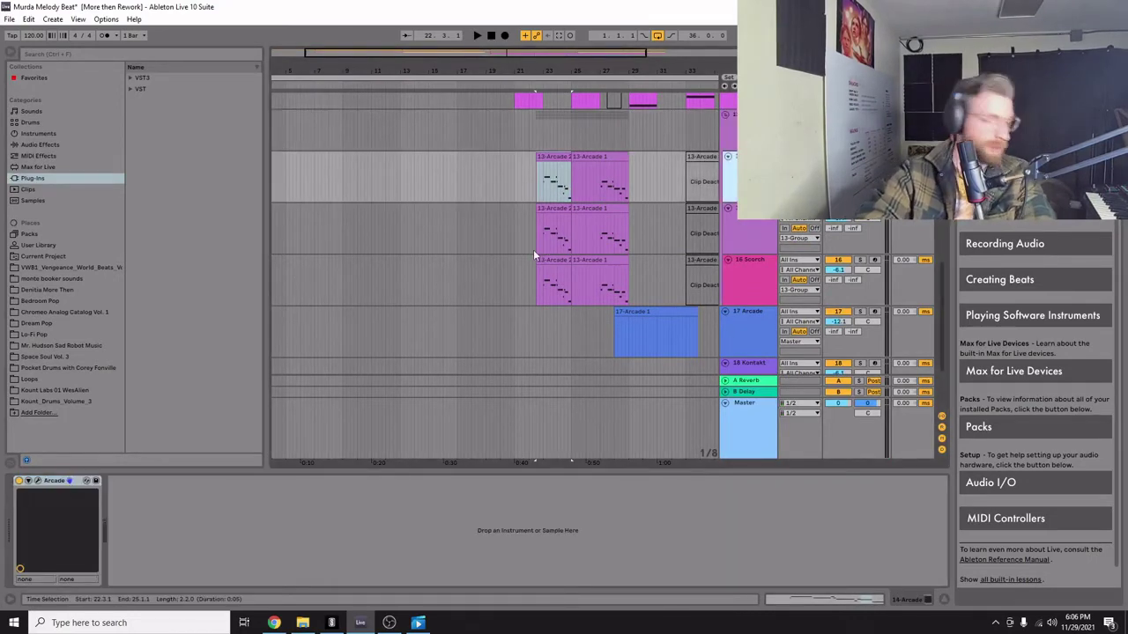
Play a marked Arcade range while checking tracks, ending on the group's Murda and OneKnob devices.
{"action": "left_click", "coordinate": [746, 226]}
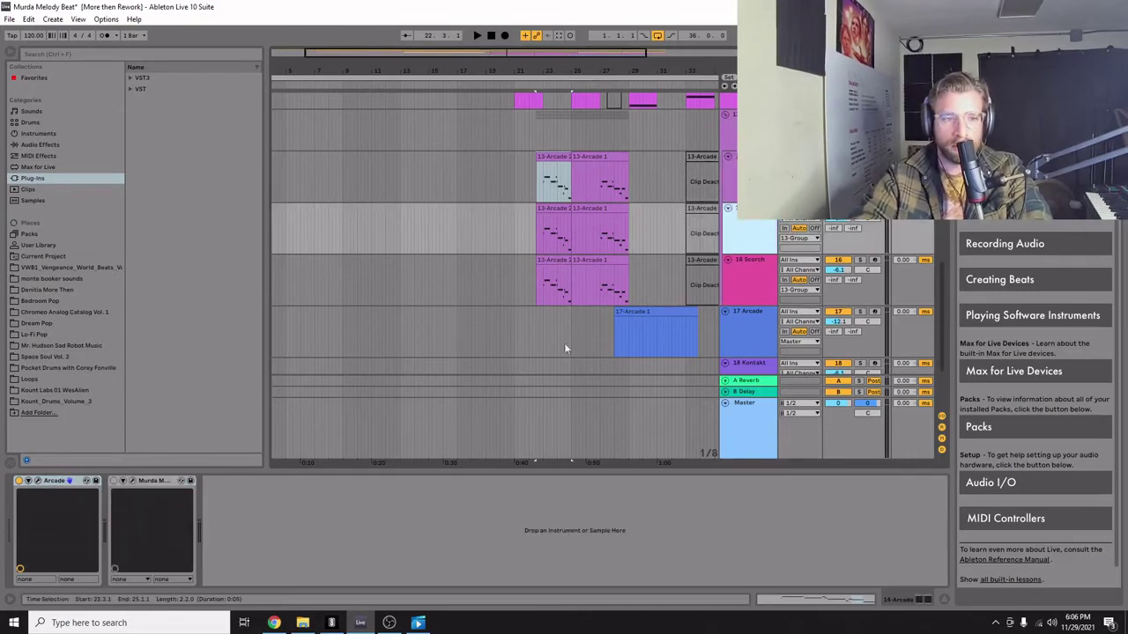
{"action": "left_click", "coordinate": [743, 273]}
{"action": "left_click", "coordinate": [748, 172]}
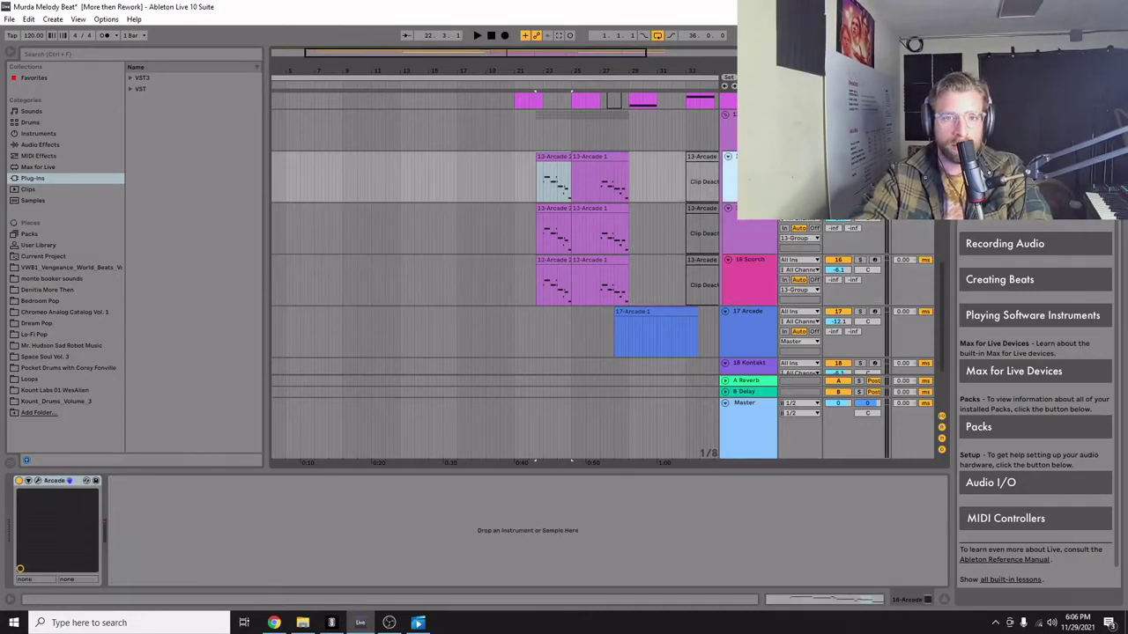
{"action": "left_click", "coordinate": [755, 230]}
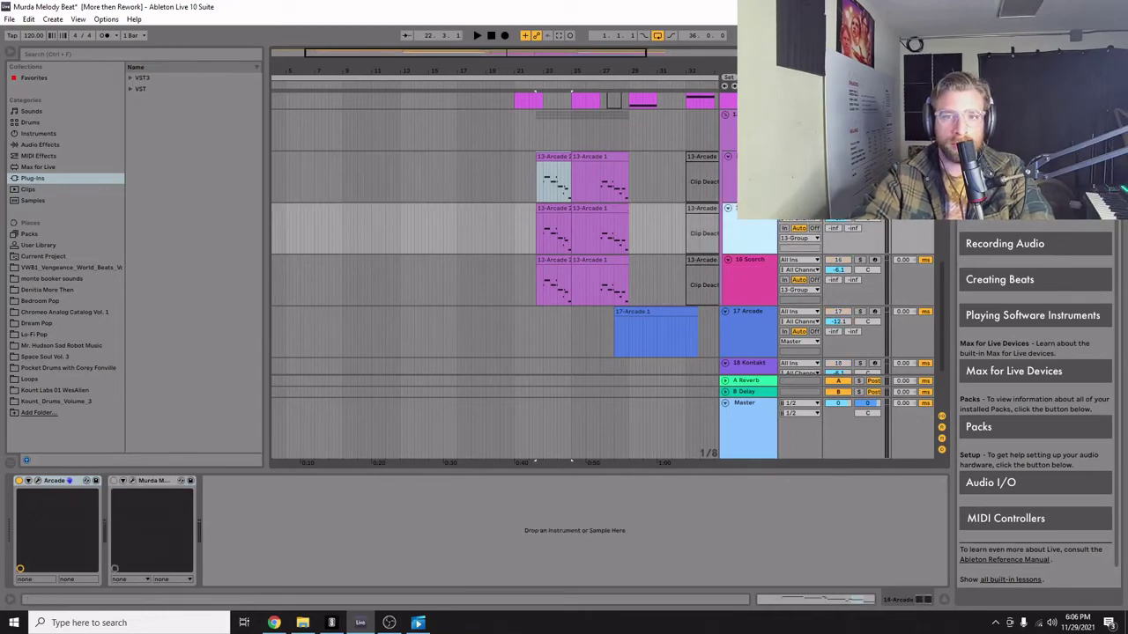
{"action": "left_click", "coordinate": [543, 189]}
{"action": "key", "text": "space"}
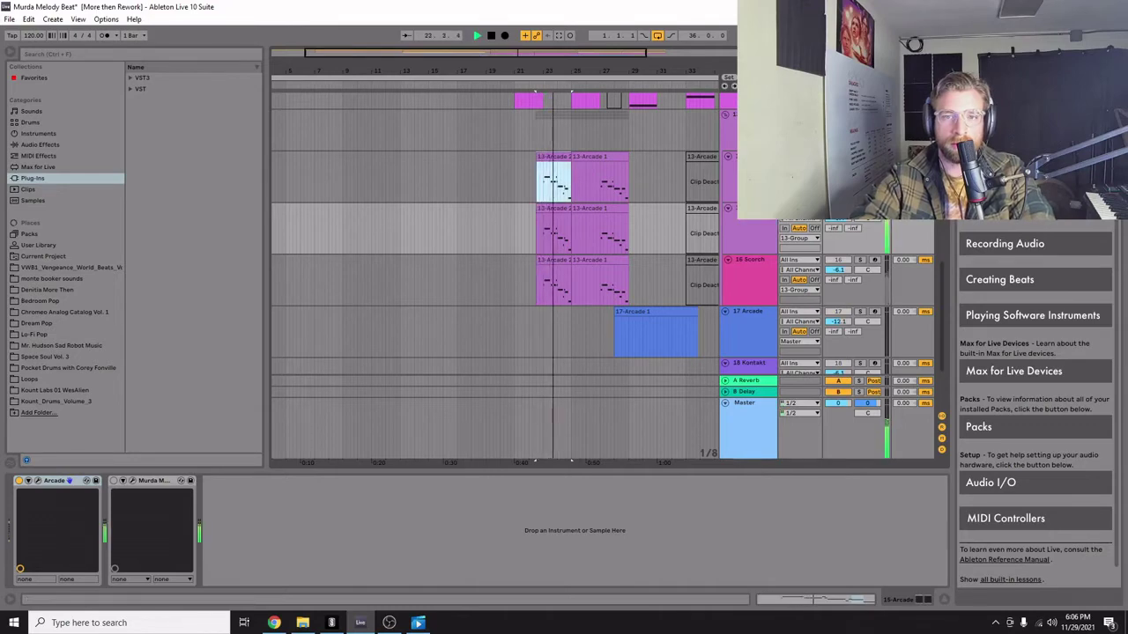
{"action": "left_click", "coordinate": [749, 167]}
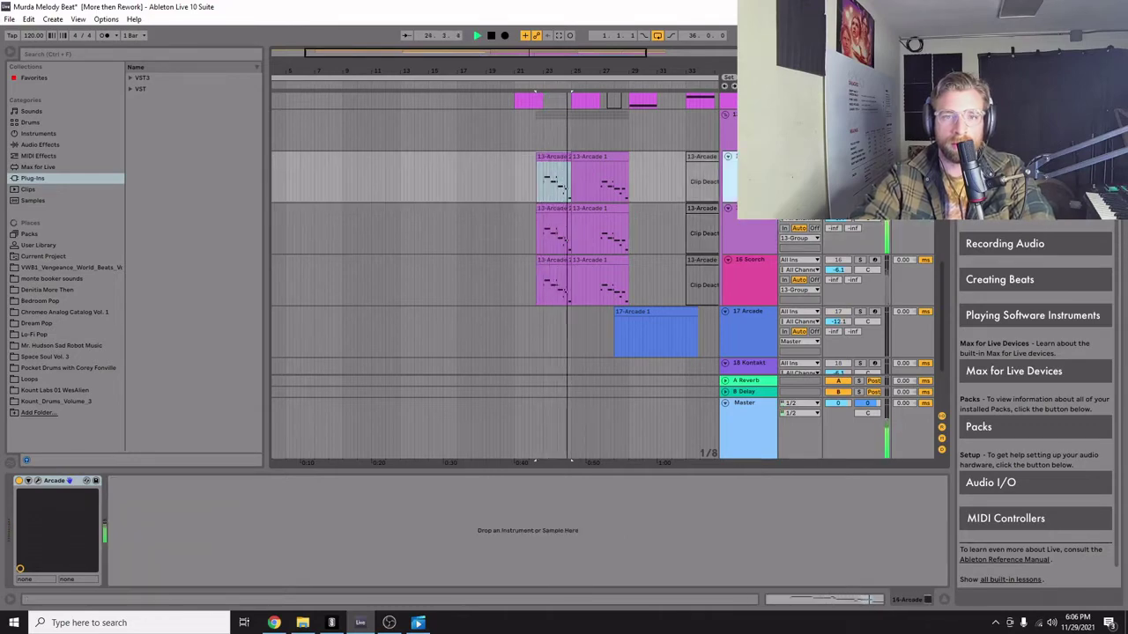
{"action": "left_click", "coordinate": [749, 123]}
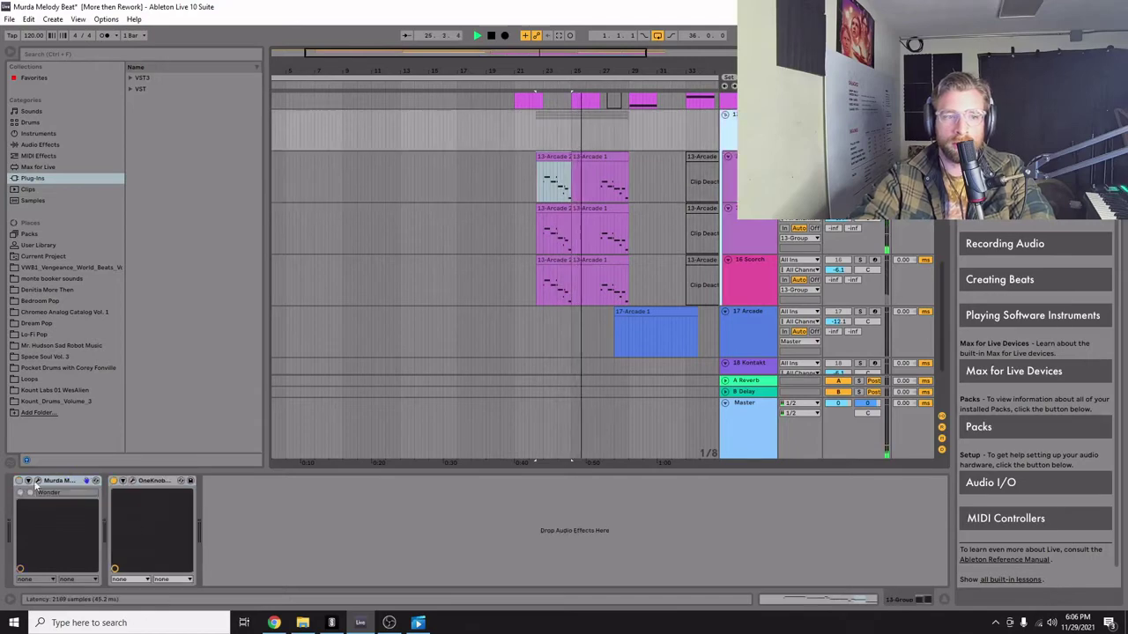
Stop, then restart playback of the Arcade melody section from bar 21.
{"action": "key", "text": "space"}
{"action": "key", "text": "space"}
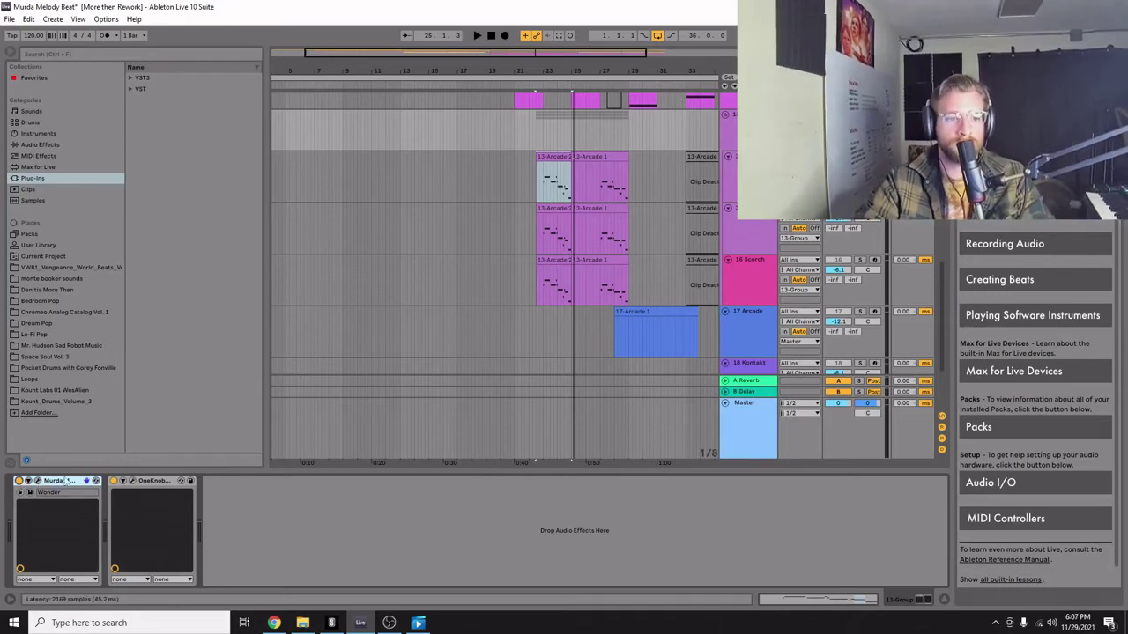
{"action": "key", "text": "space"}
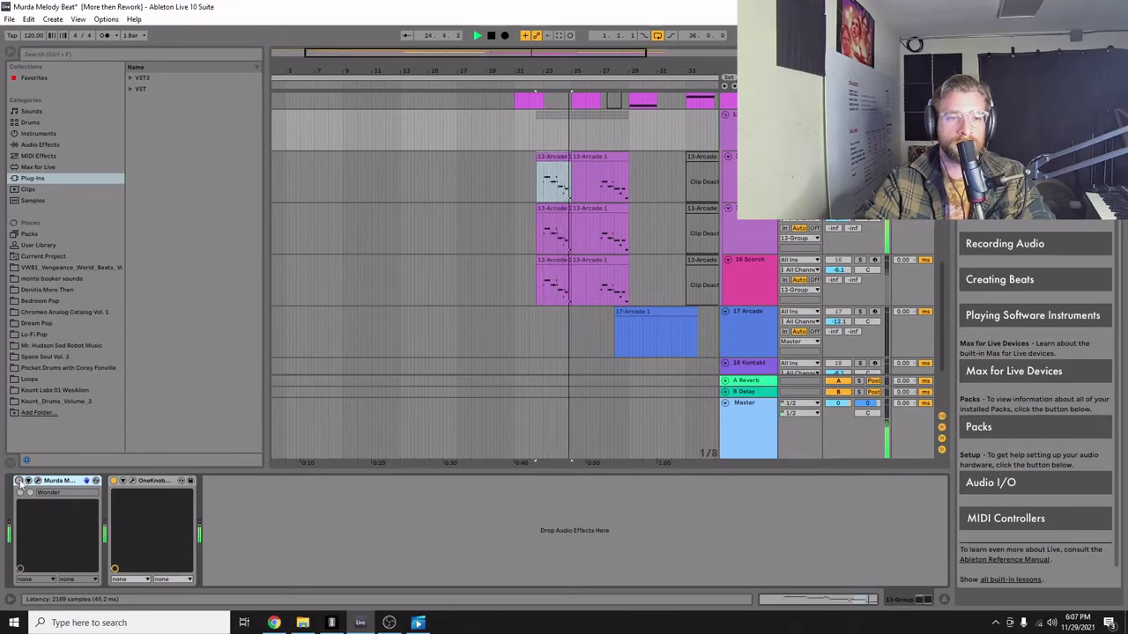
{"action": "key", "text": "space"}
{"action": "key", "text": "space"}
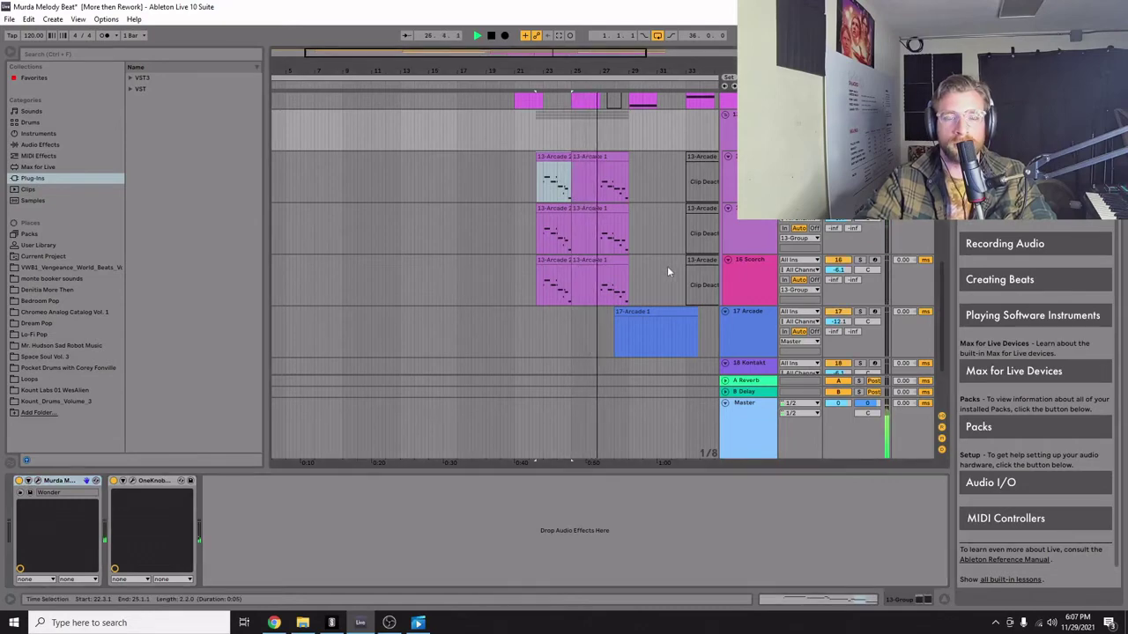
Stop playback and open, then close, the Layover Drums track's Smack Attack plugin window.
{"action": "scroll", "coordinate": [667, 267], "scroll_direction": "down", "scroll_amount": 5}
{"action": "scroll", "coordinate": [659, 282], "scroll_direction": "up", "scroll_amount": 10}
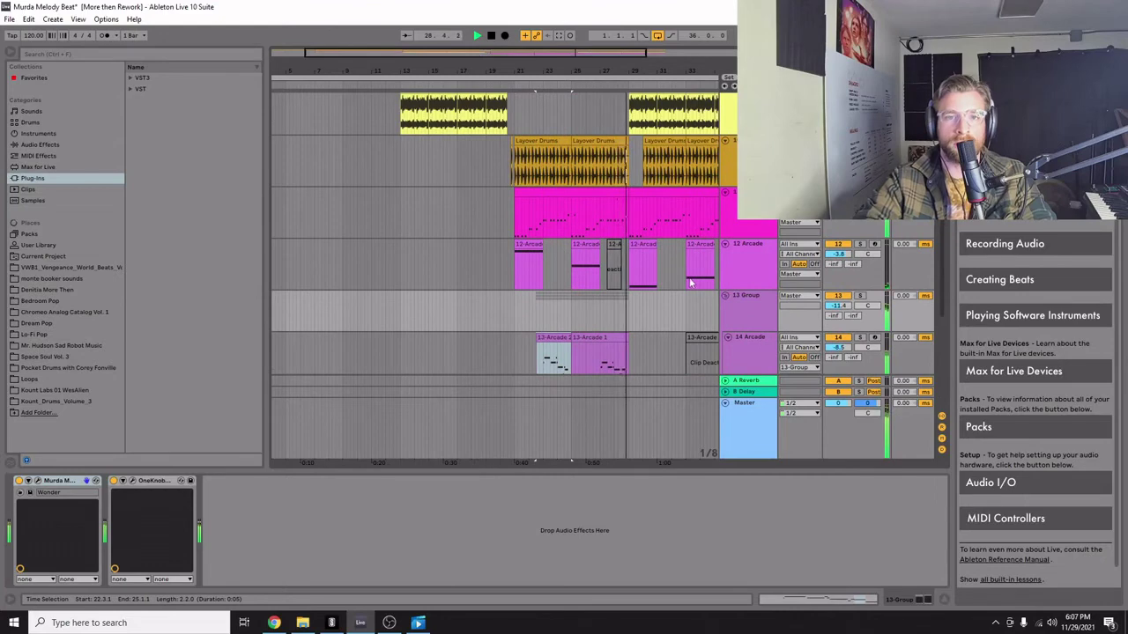
{"action": "scroll", "coordinate": [657, 132], "scroll_direction": "right", "scroll_amount": 4}
{"action": "scroll", "coordinate": [543, 167], "scroll_direction": "up", "scroll_amount": 2}
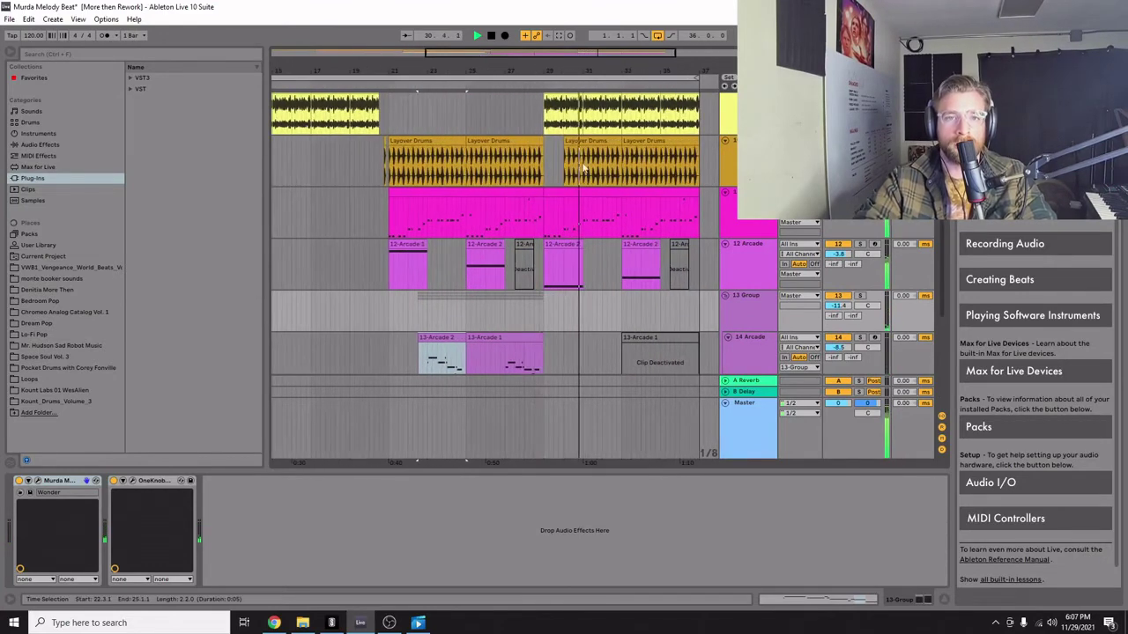
{"action": "key", "text": "space"}
{"action": "left_click", "coordinate": [544, 173]}
{"action": "scroll", "coordinate": [544, 173], "scroll_direction": "up", "scroll_amount": 2}
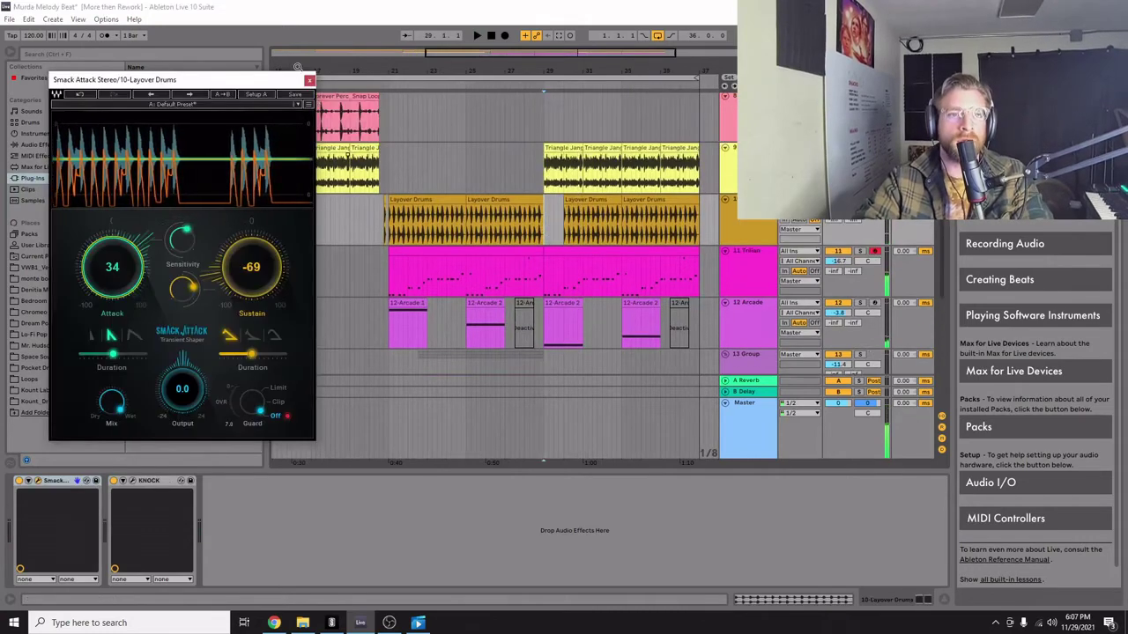
{"action": "key", "text": "ctrl+alt+p"}
{"action": "scroll", "coordinate": [507, 70], "scroll_direction": "up", "scroll_amount": 3}
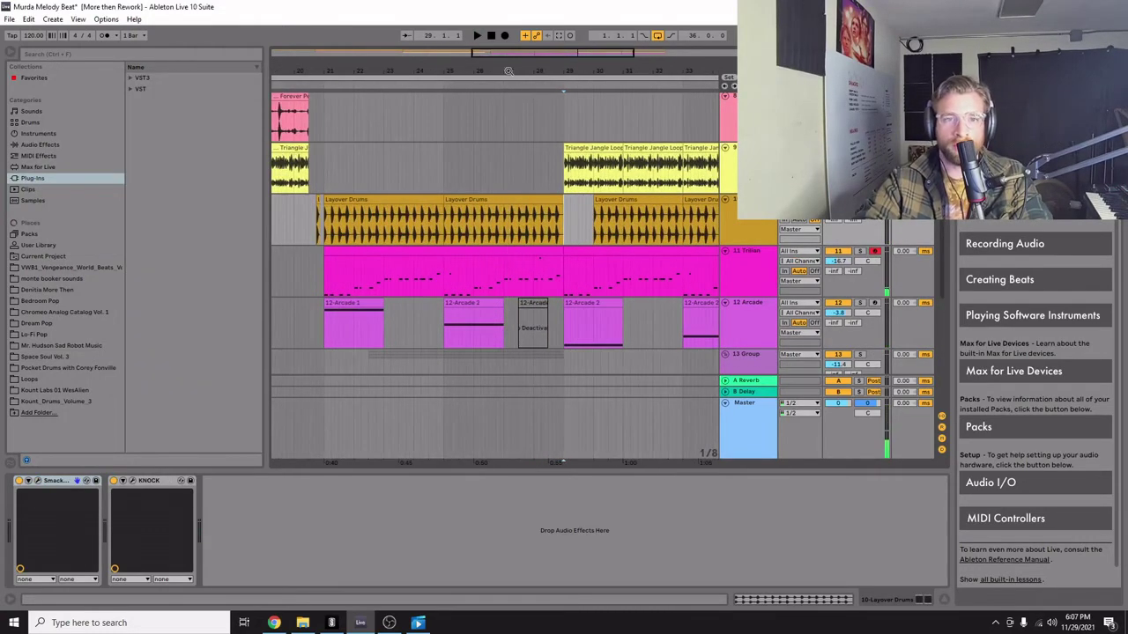
{"action": "scroll", "coordinate": [547, 230], "scroll_direction": "right", "scroll_amount": 2}
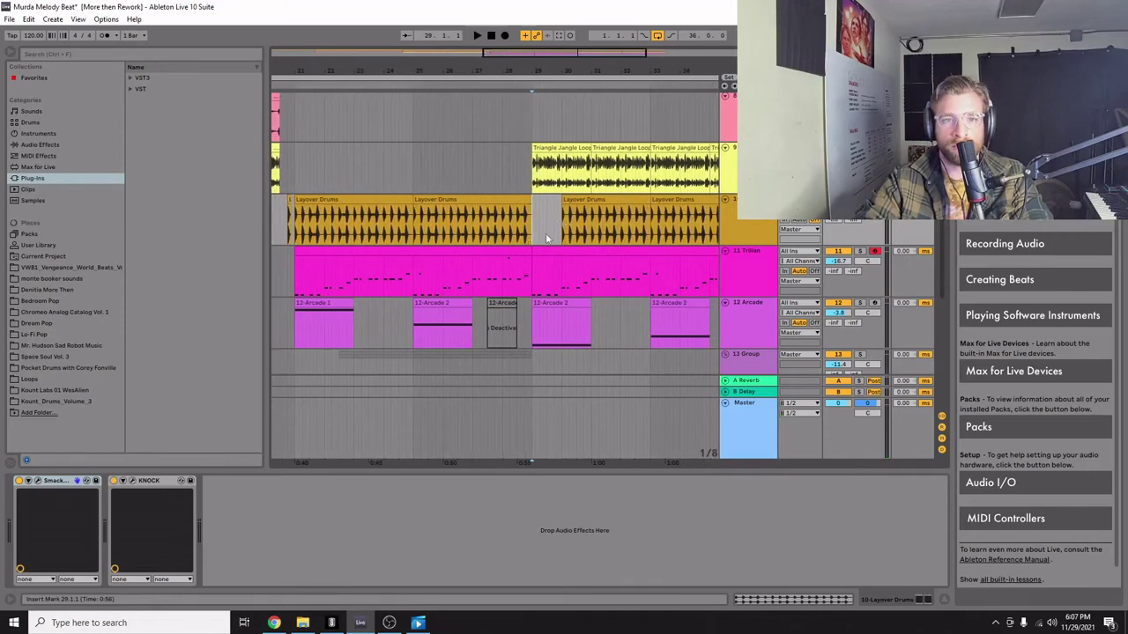
{"action": "key", "text": "space"}
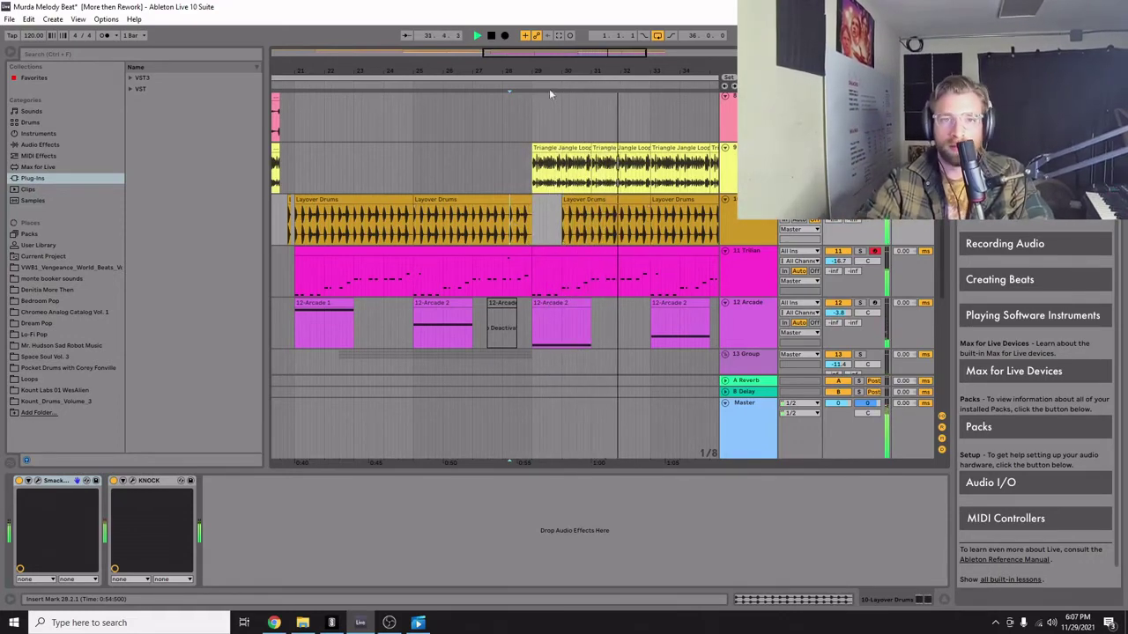
{"action": "scroll", "coordinate": [706, 181], "scroll_direction": "up", "scroll_amount": 5}
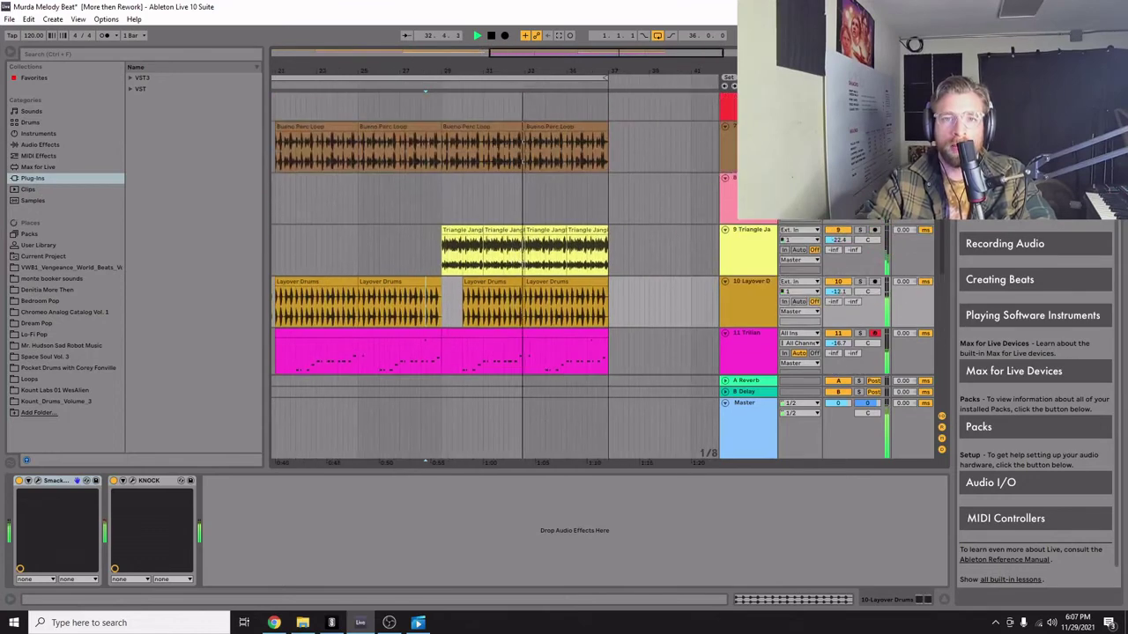
{"action": "scroll", "coordinate": [727, 151], "scroll_direction": "up", "scroll_amount": 5}
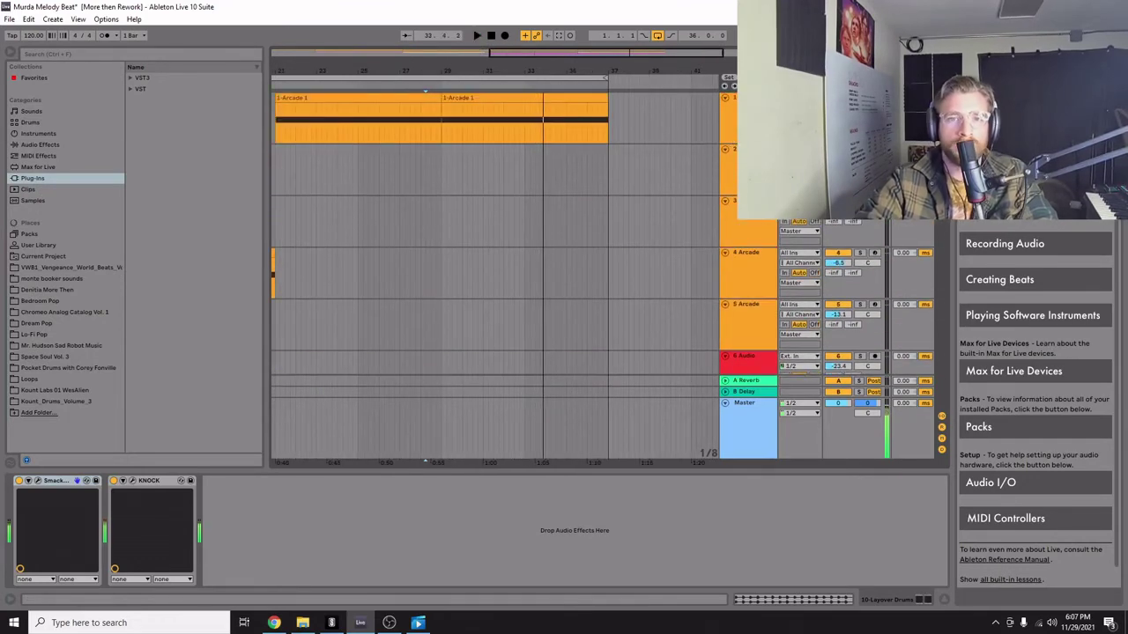
{"action": "left_click", "coordinate": [729, 141]}
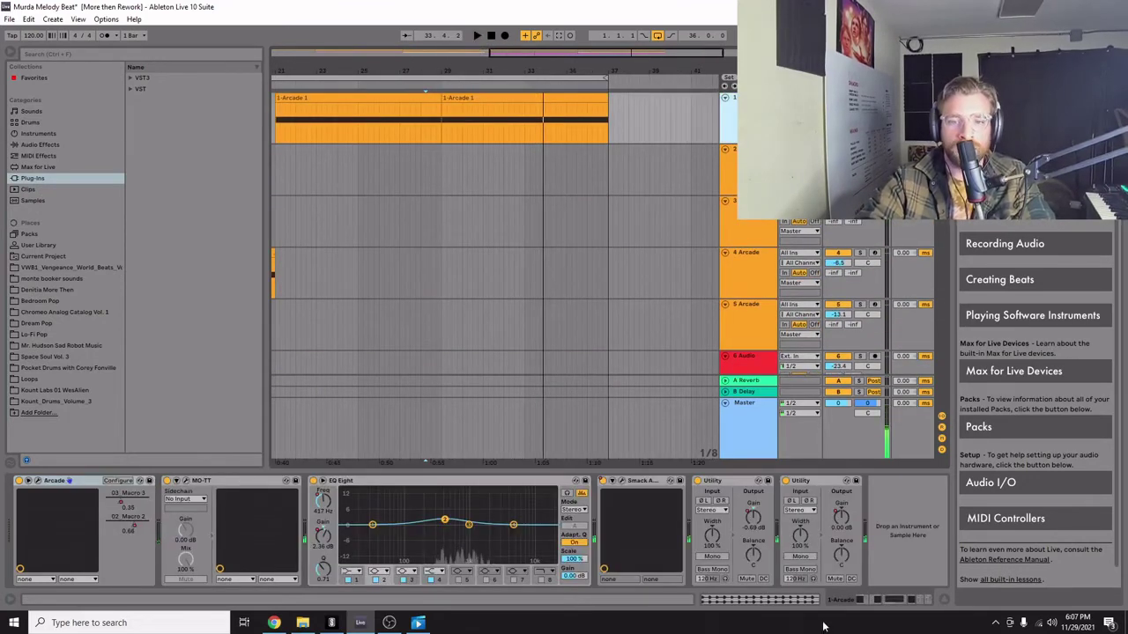
Show 1-Arcade's Utility Gain automation zoomed to bars 27–35, play the dip, and mark before bar 29.
{"action": "key", "text": "a"}
{"action": "left_click", "coordinate": [841, 520]}
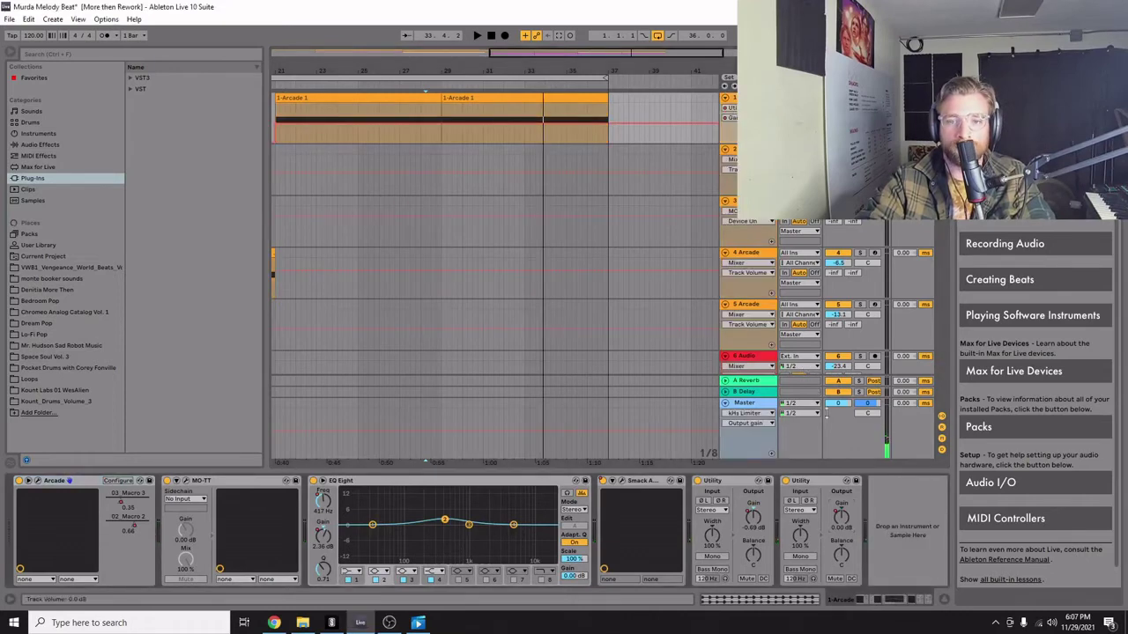
{"action": "right_click", "coordinate": [753, 527]}
{"action": "left_click", "coordinate": [765, 531]}
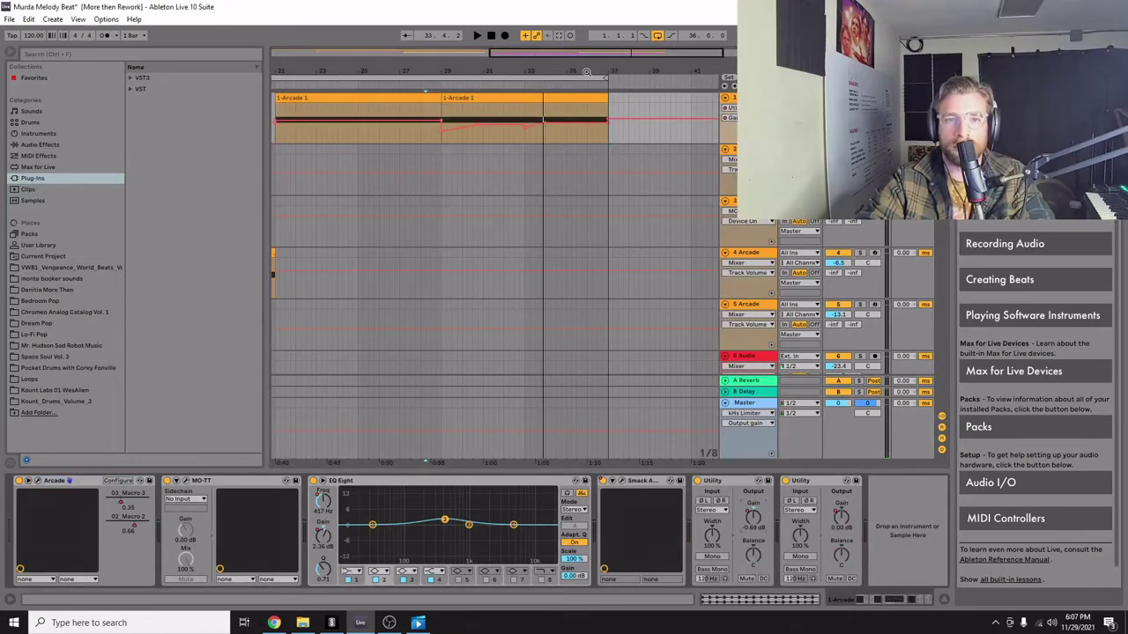
{"action": "left_click_drag", "start_coordinate": [520, 69], "coordinate": [781, 571]}
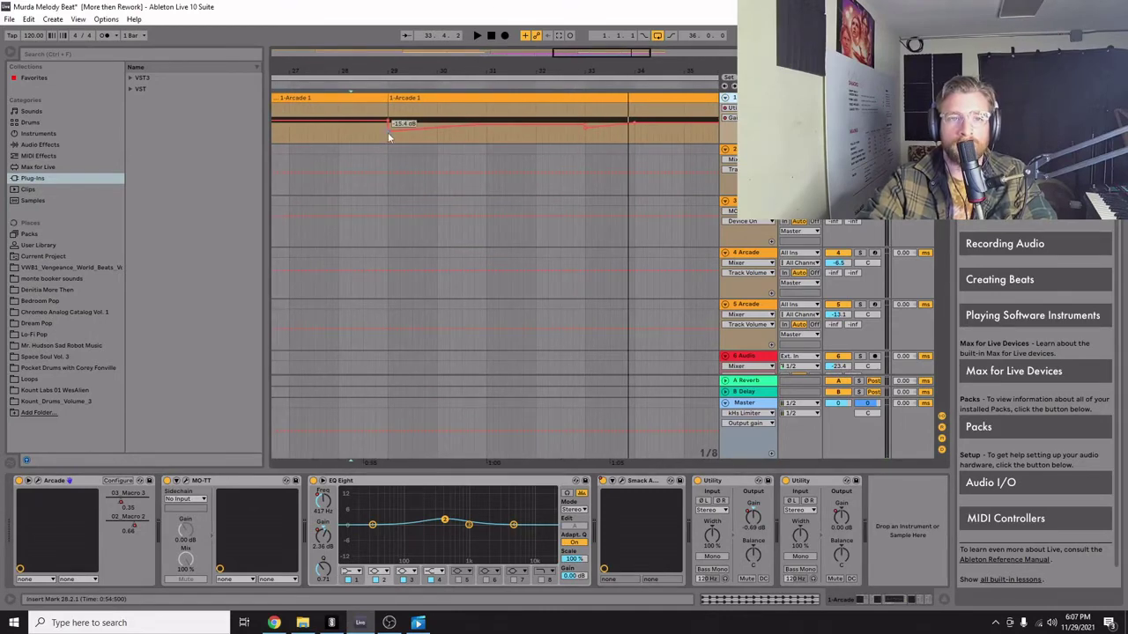
{"action": "key", "text": "space"}
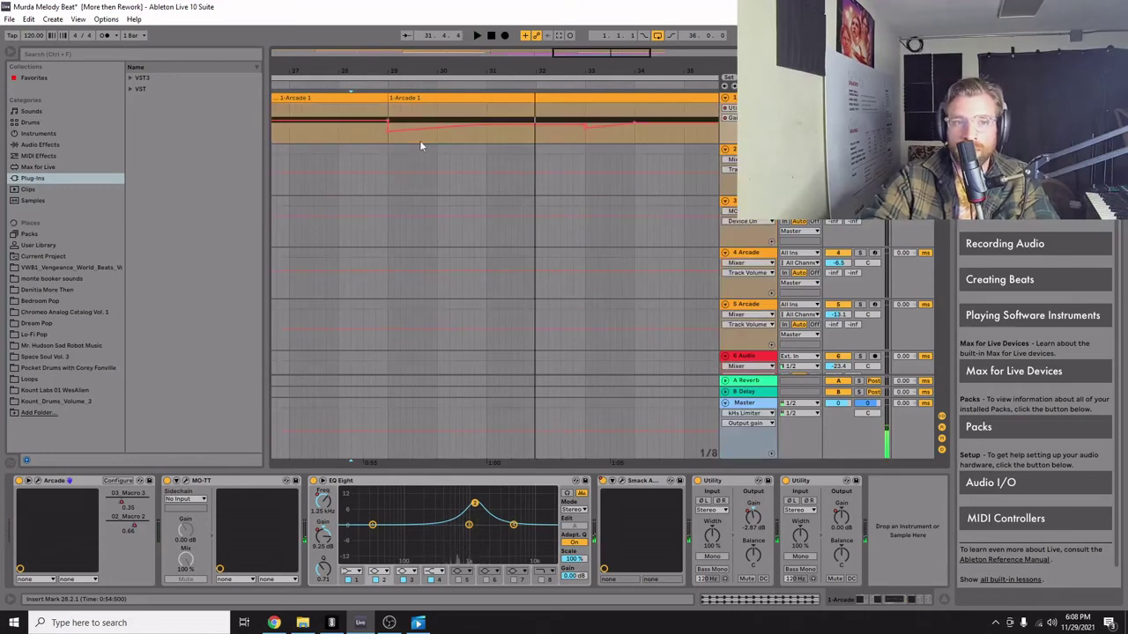
{"action": "left_click", "coordinate": [370, 137]}
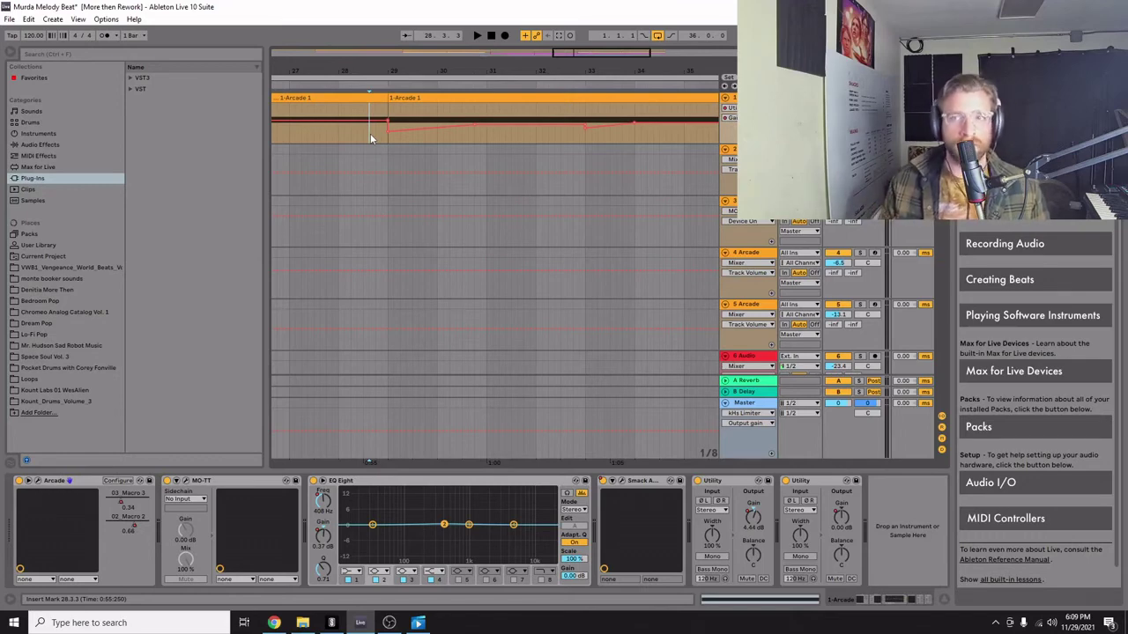
{"action": "key", "text": "space"}
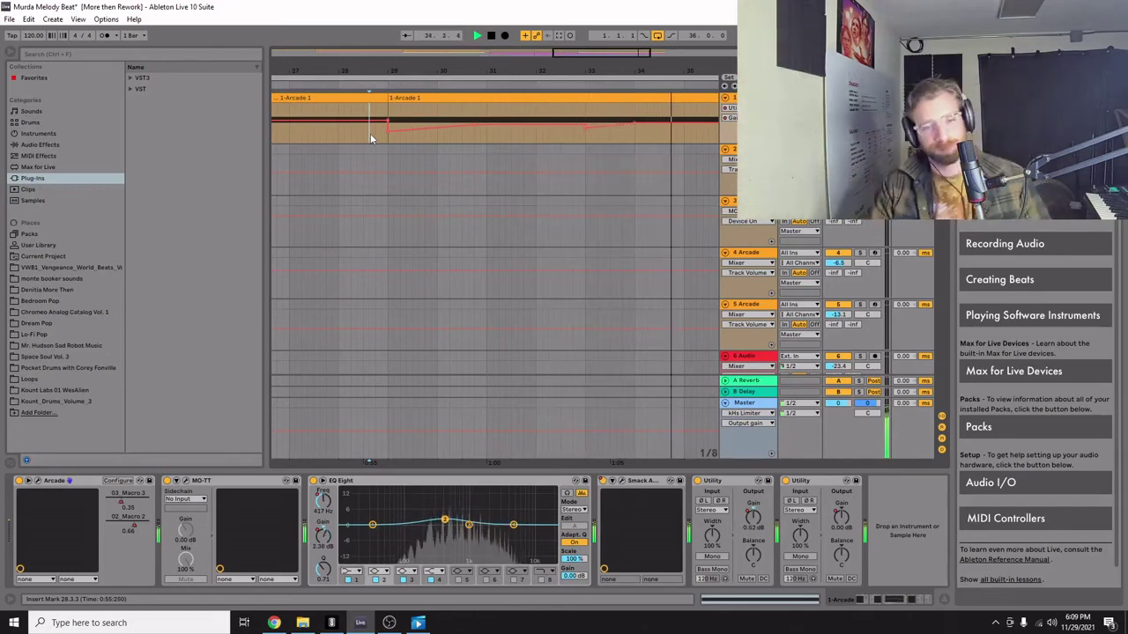
{"action": "mouse_move", "coordinate": [370, 121]}
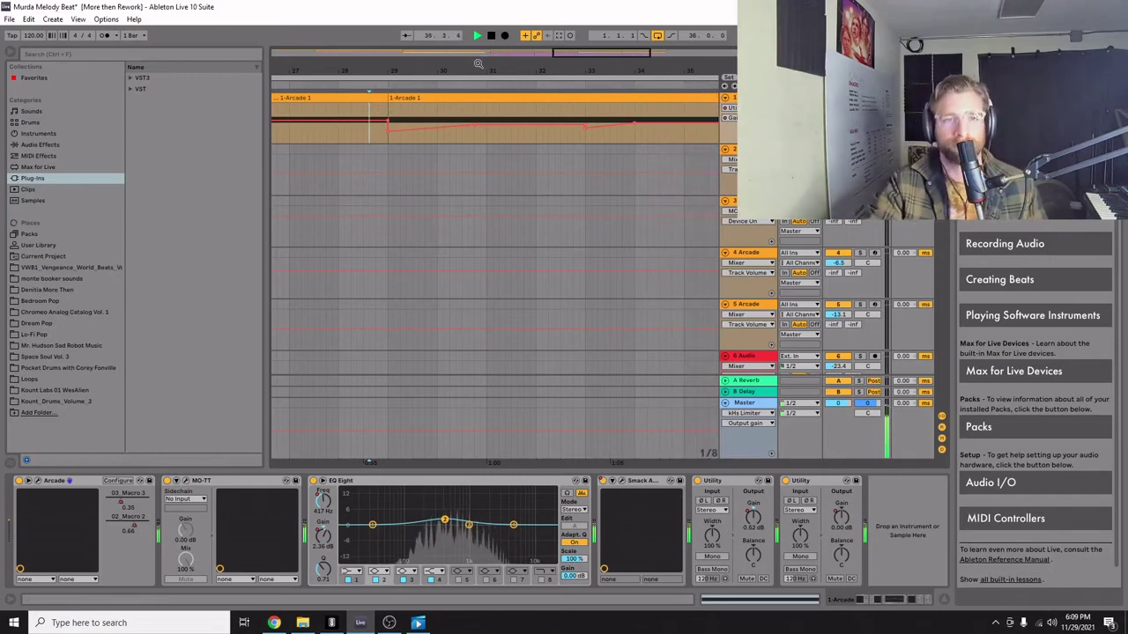
Stop playback, select all, and zoom so the first five Arcade tracks show bars 9 to 31.
{"action": "left_click_drag", "start_coordinate": [462, 70], "coordinate": [463, 53]}
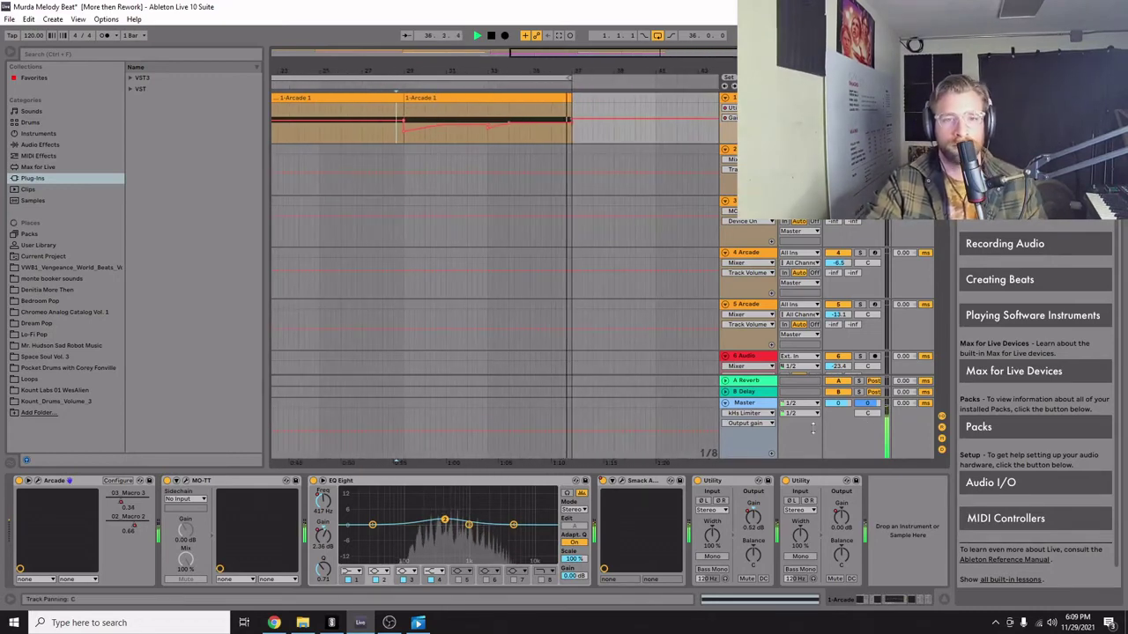
{"action": "key", "text": "space"}
{"action": "key", "text": "ctrl+a"}
{"action": "scroll", "coordinate": [700, 284], "scroll_direction": "down", "scroll_amount": 12}
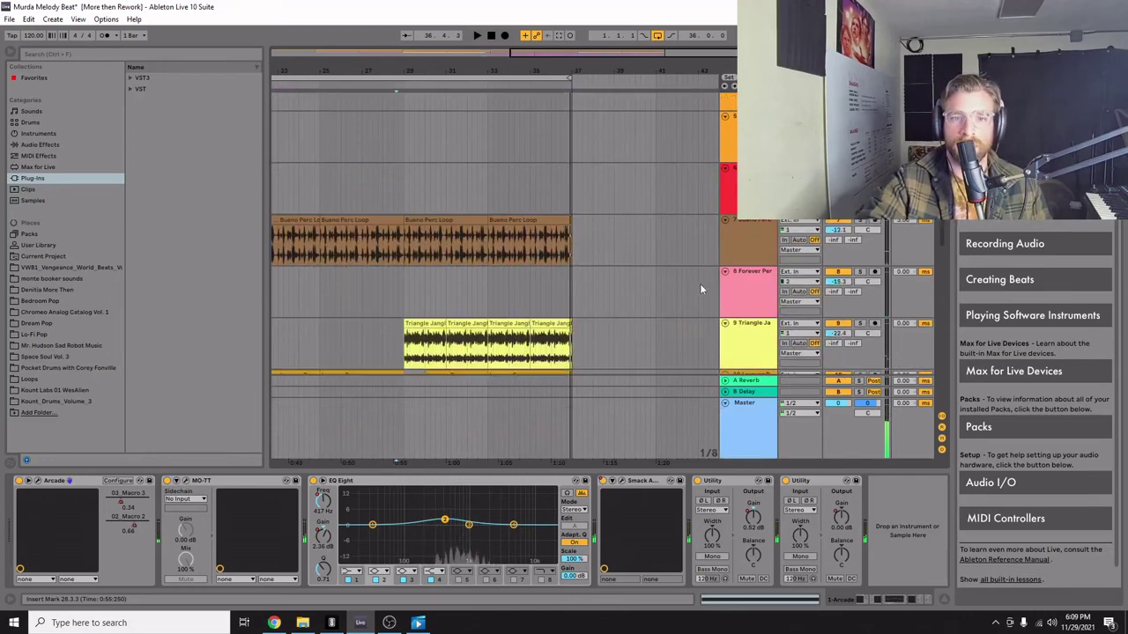
{"action": "scroll", "coordinate": [665, 302], "scroll_direction": "down", "scroll_amount": 2}
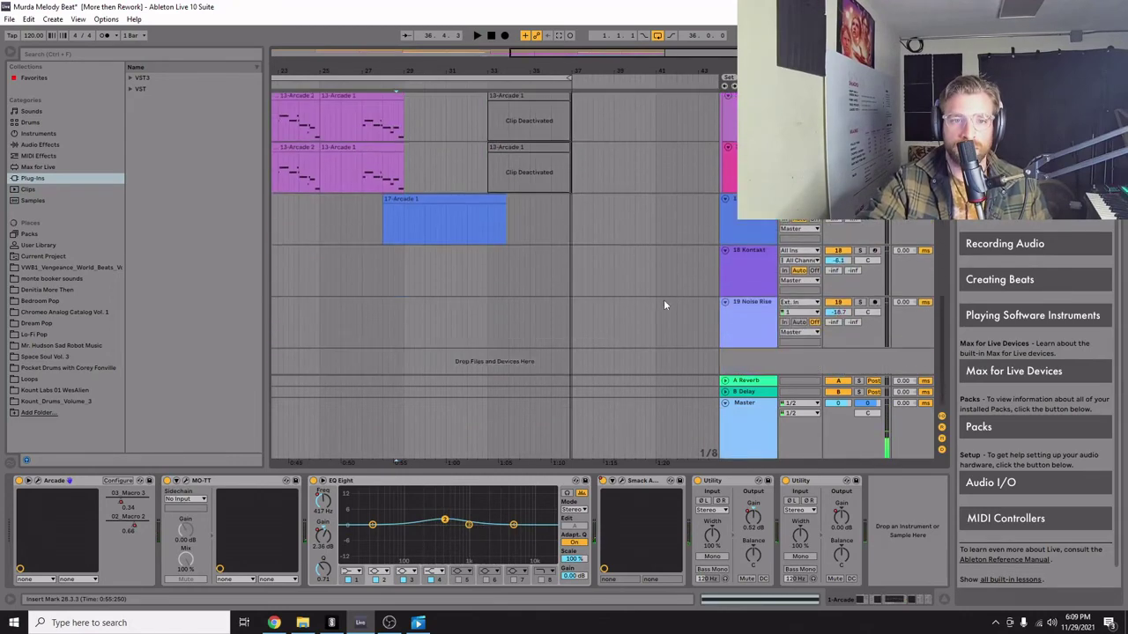
{"action": "scroll", "coordinate": [656, 305], "scroll_direction": "up", "scroll_amount": 5}
{"action": "scroll", "coordinate": [552, 185], "scroll_direction": "up", "scroll_amount": 2}
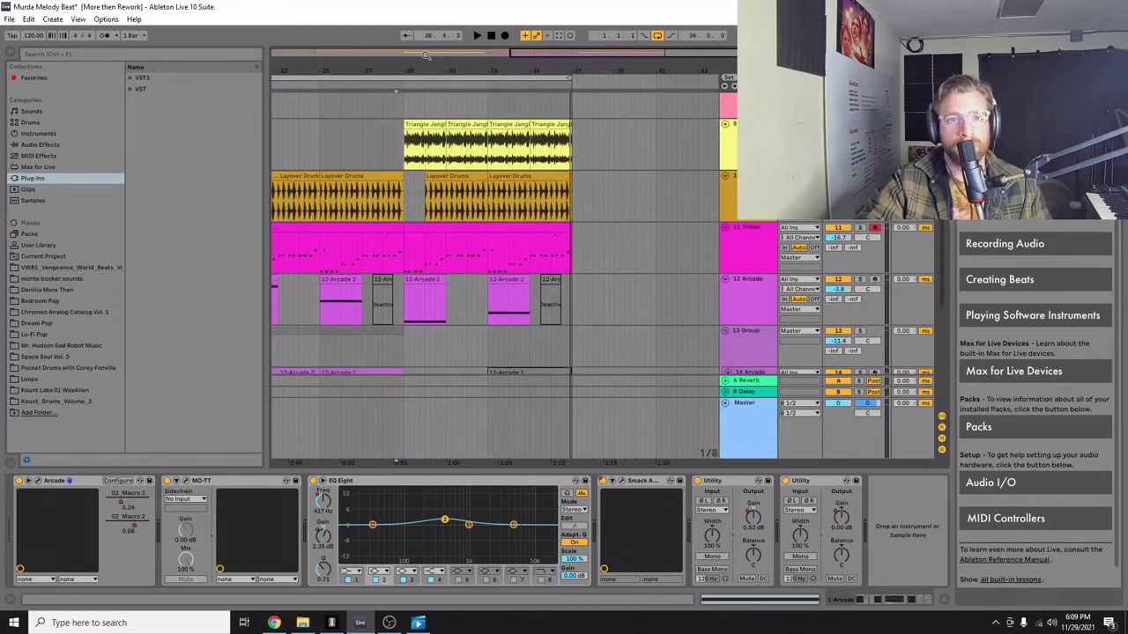
{"action": "left_click_drag", "start_coordinate": [529, 88], "coordinate": [545, 68]}
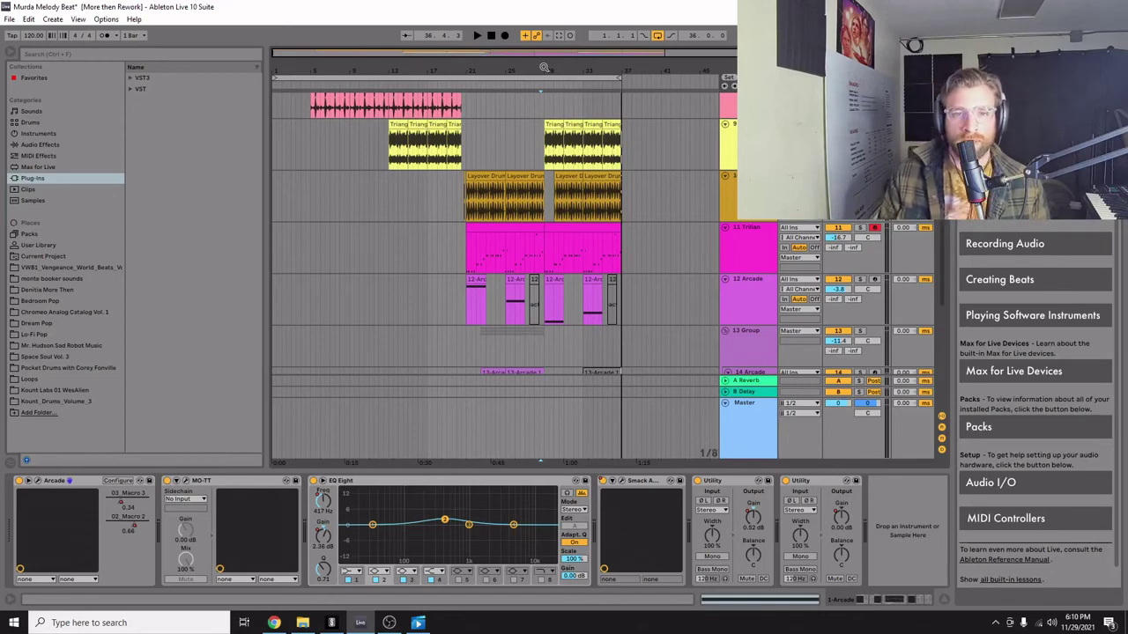
{"action": "left_click_drag", "start_coordinate": [430, 76], "coordinate": [440, 177]}
{"action": "scroll", "coordinate": [493, 181], "scroll_direction": "up", "scroll_amount": 4}
{"action": "scroll", "coordinate": [493, 176], "scroll_direction": "up", "scroll_amount": 5}
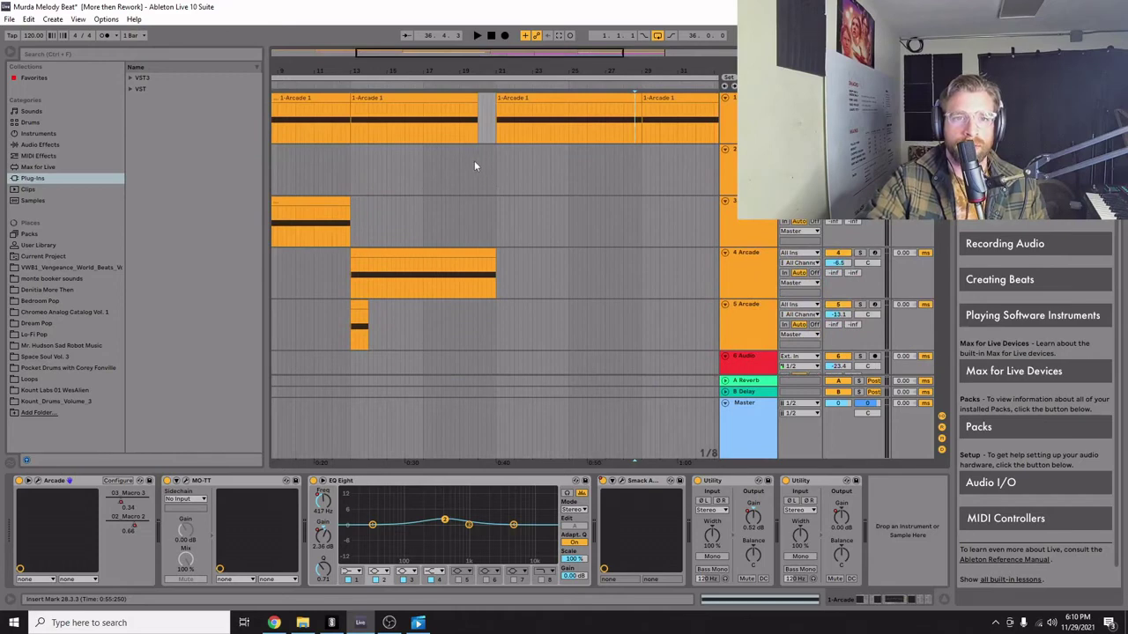
Audition from the insert point, then play the Layover Drums section near bar 21.
{"action": "left_click", "coordinate": [476, 166]}
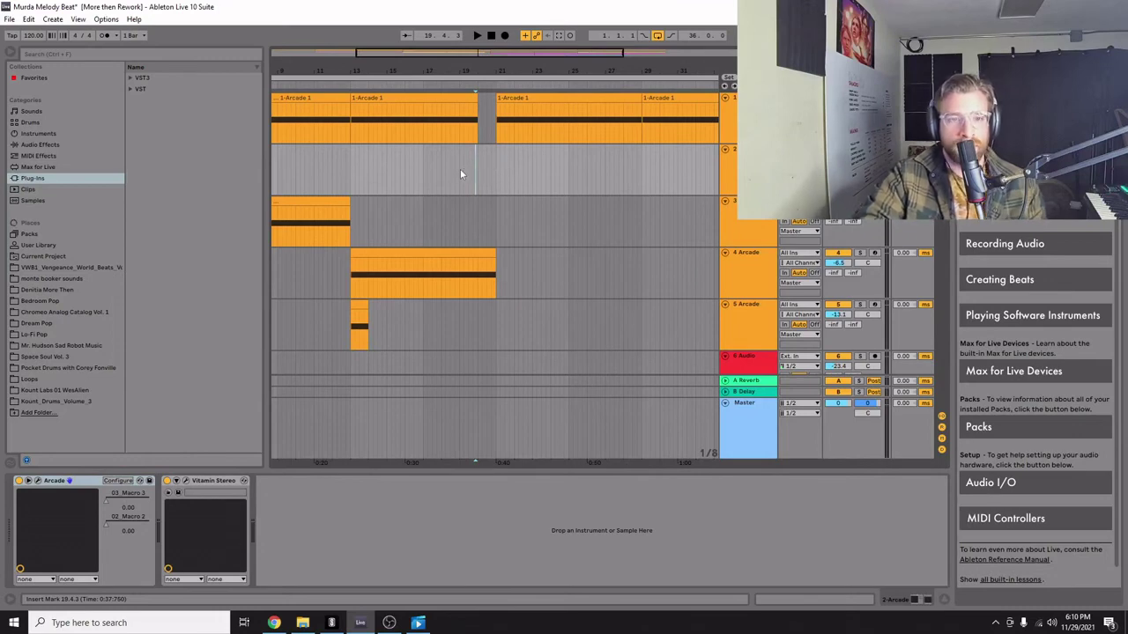
{"action": "key", "text": "space"}
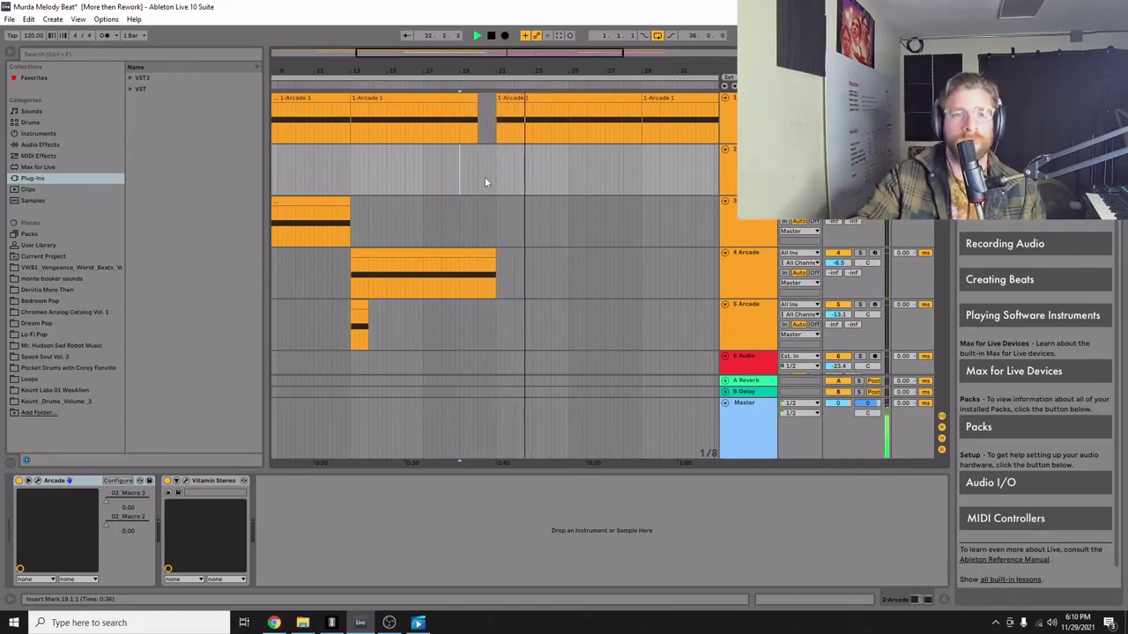
{"action": "key", "text": "space"}
{"action": "scroll", "coordinate": [549, 224], "scroll_direction": "down", "scroll_amount": 6}
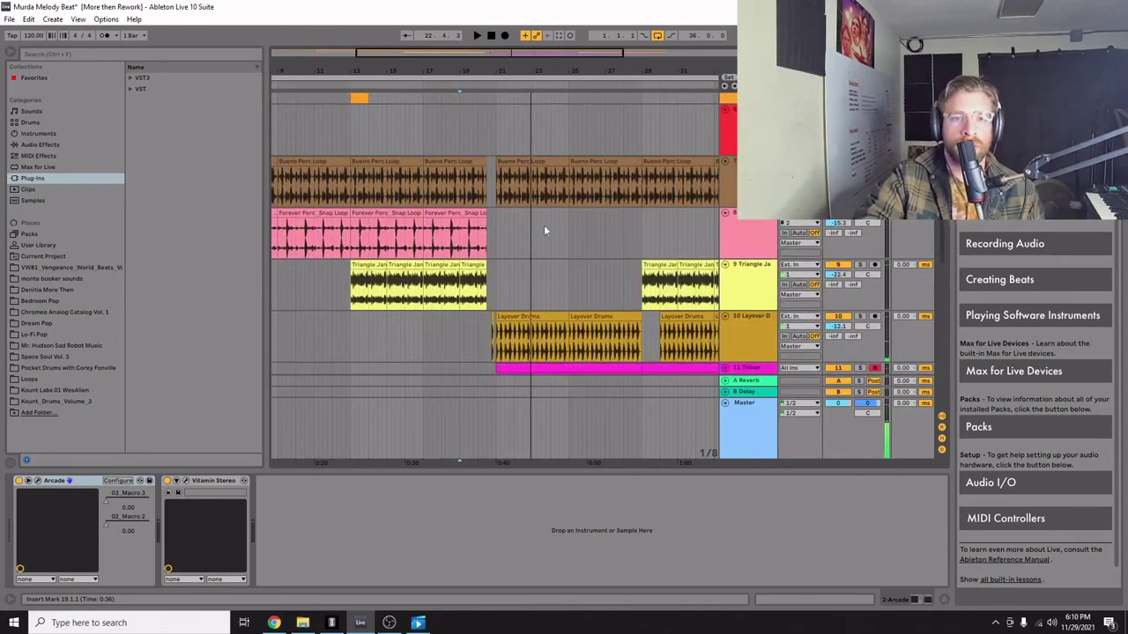
{"action": "left_click", "coordinate": [502, 278]}
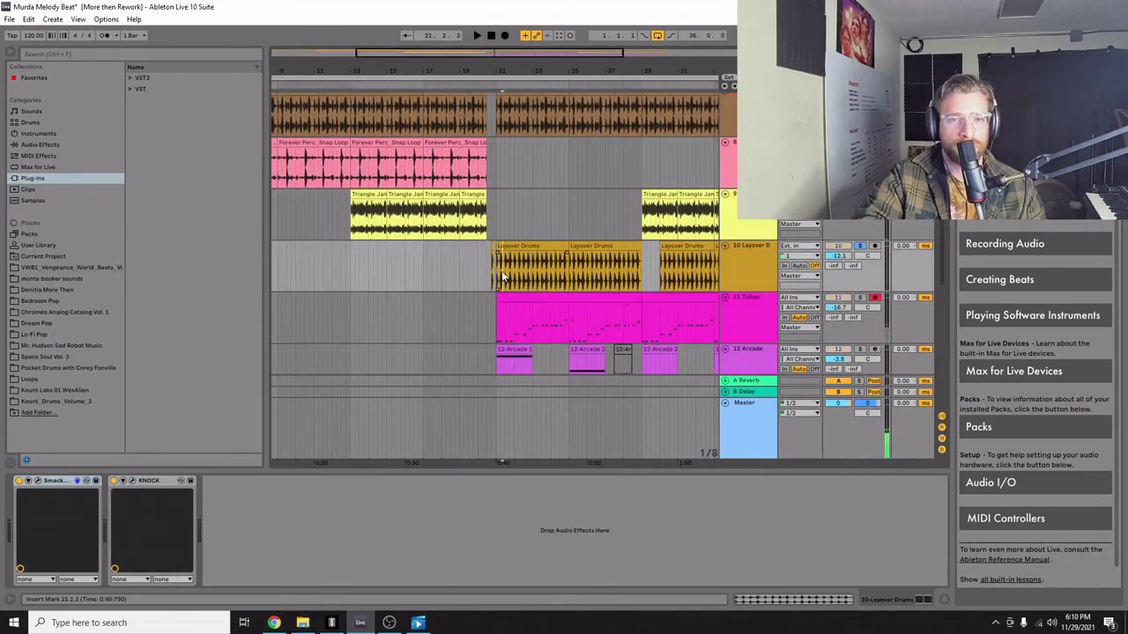
{"action": "key", "text": "space"}
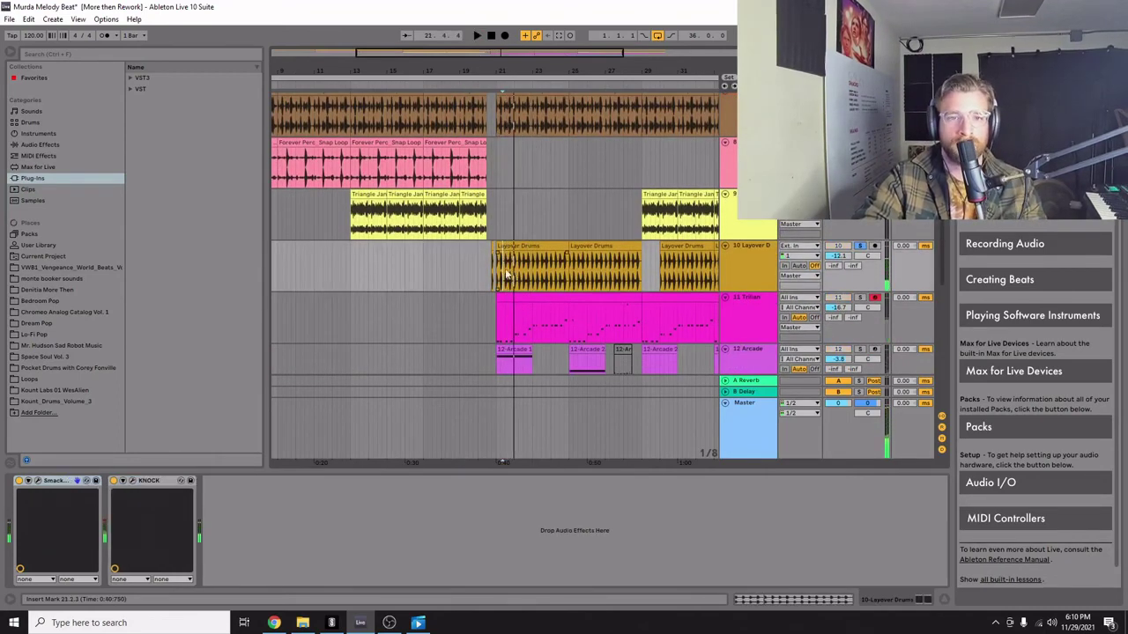
{"action": "left_click", "coordinate": [508, 276]}
{"action": "key", "text": "space"}
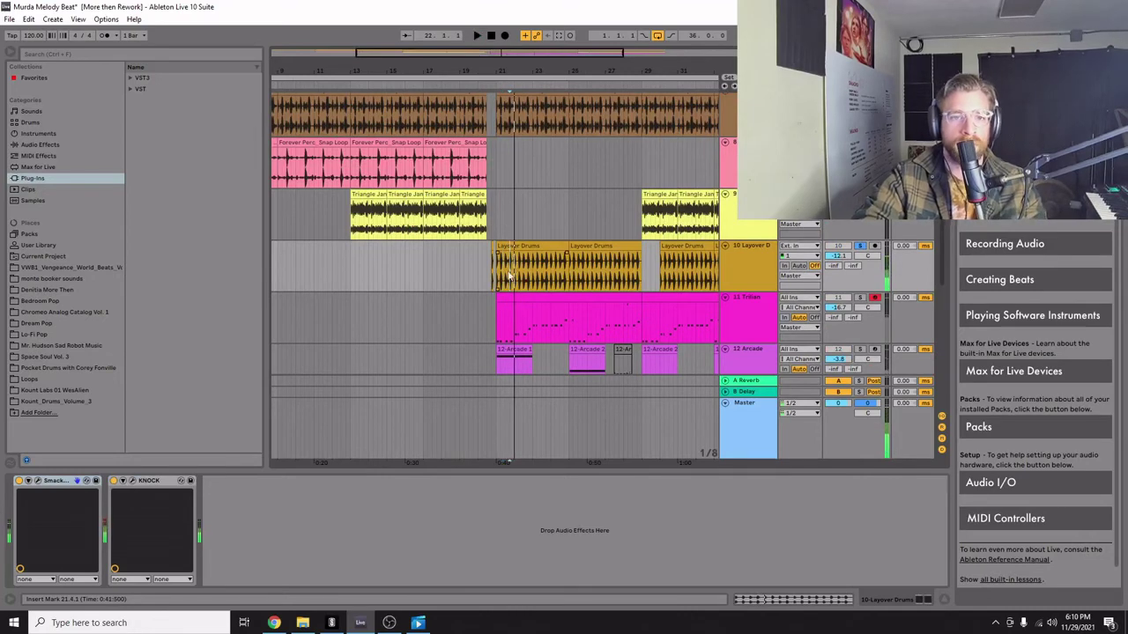
Zoom in before bar 21, open the small Layover Drums clip in detail and play it.
{"action": "left_click_drag", "start_coordinate": [471, 66], "coordinate": [467, 141]}
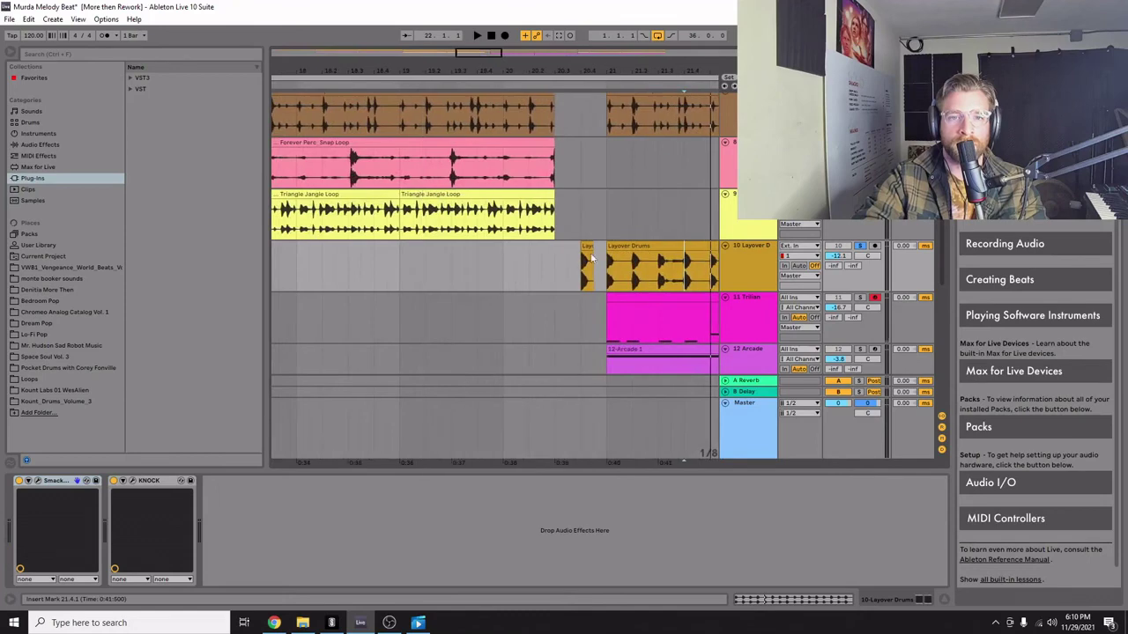
{"action": "double_click", "coordinate": [592, 256]}
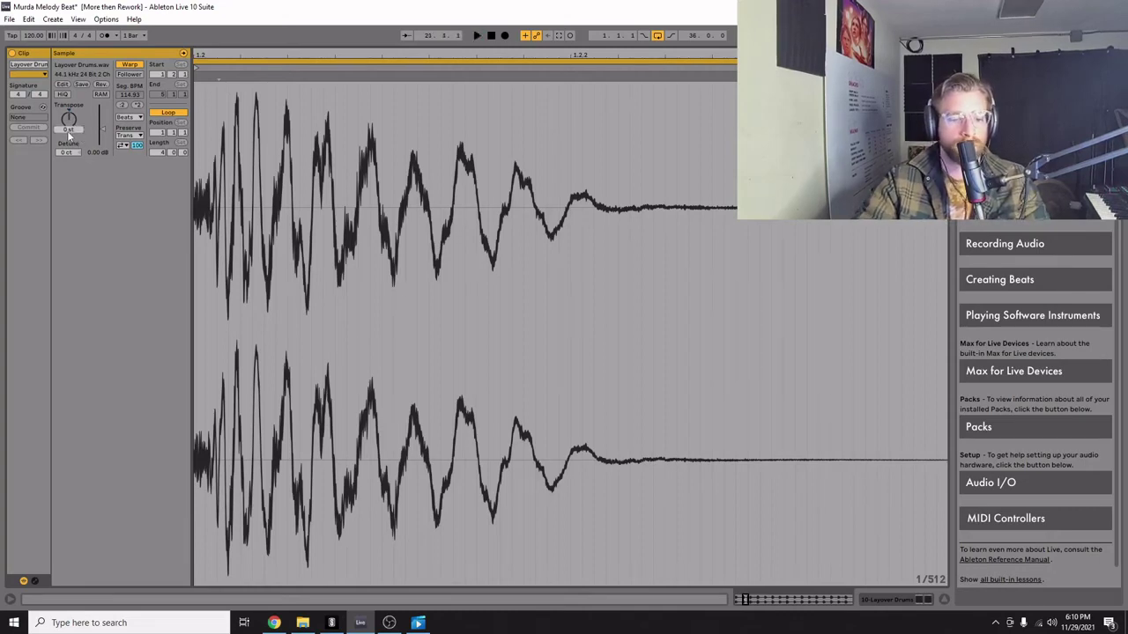
{"action": "key", "text": "space"}
Return to Arrangement View, set the play start just before bar 21 and stop playback.
{"action": "key", "text": "Tab"}
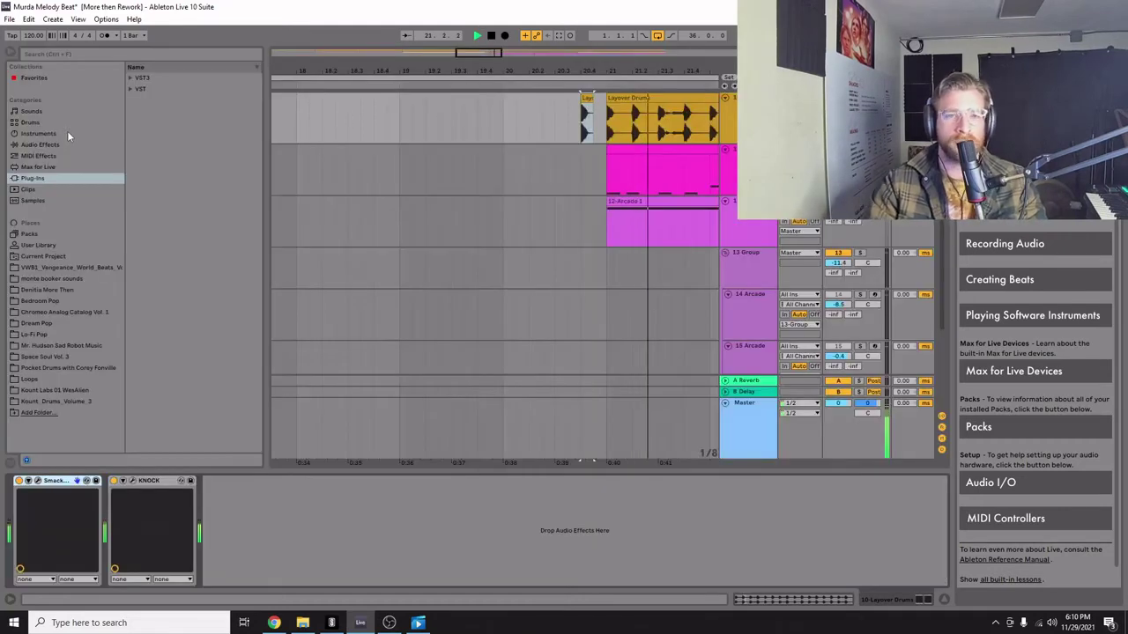
{"action": "left_click", "coordinate": [558, 111]}
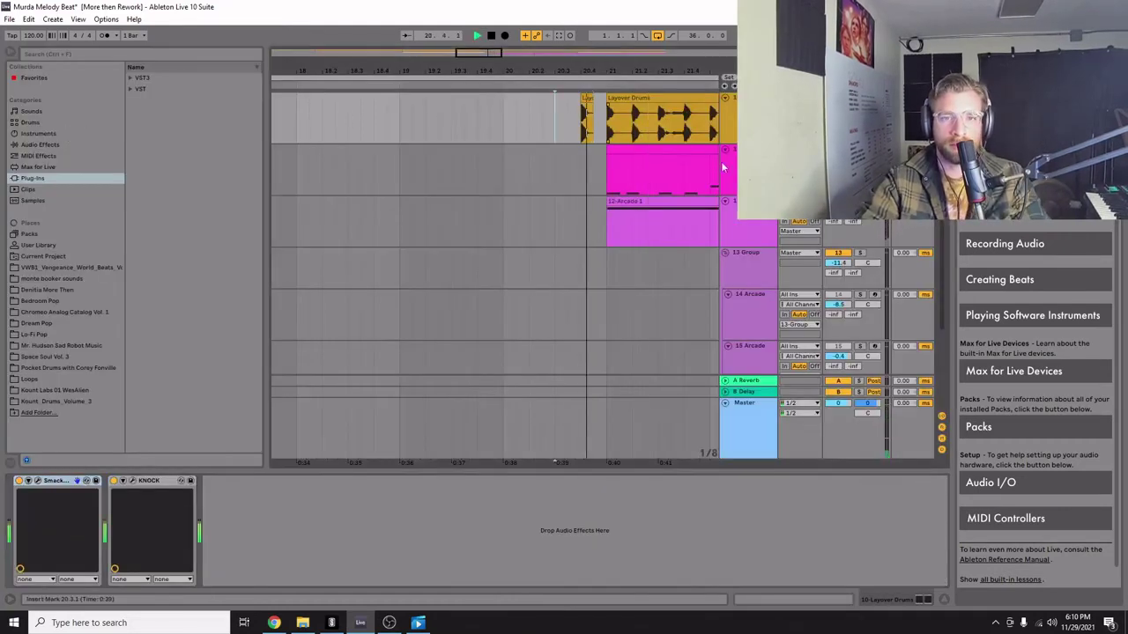
{"action": "key", "text": "space"}
{"action": "scroll", "coordinate": [679, 185], "scroll_direction": "up", "scroll_amount": 3}
{"action": "scroll", "coordinate": [652, 202], "scroll_direction": "up", "scroll_amount": 10}
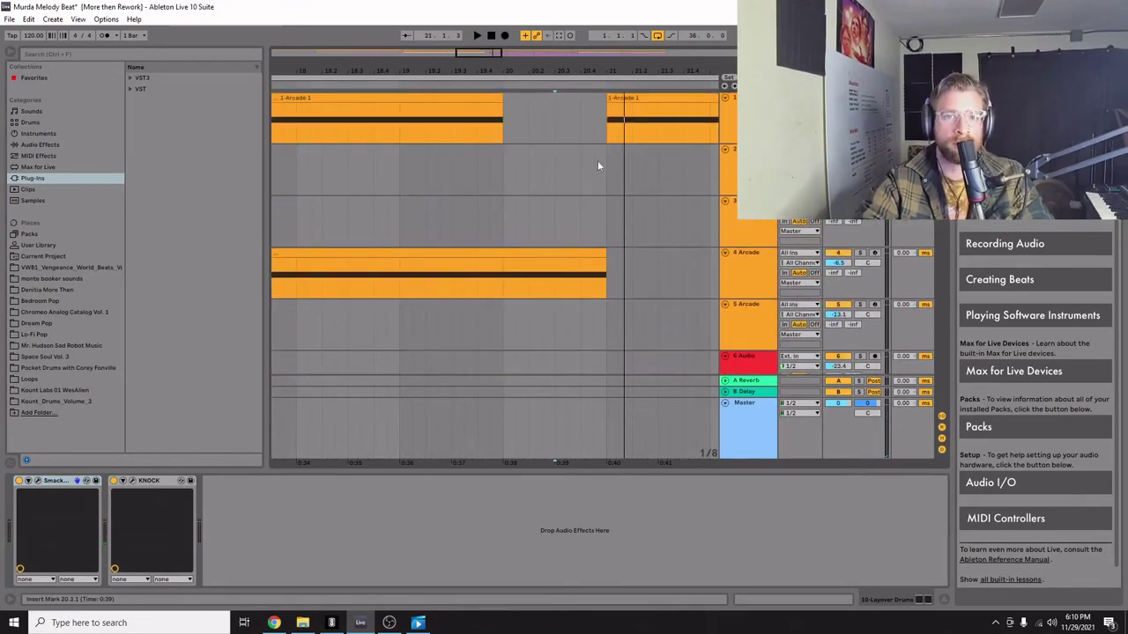
{"action": "scroll", "coordinate": [597, 161], "scroll_direction": "up", "scroll_amount": 1}
{"action": "scroll", "coordinate": [596, 171], "scroll_direction": "down", "scroll_amount": 1}
Play from around 0:37 and show track 1 Arcade's second Utility Gain automation.
{"action": "left_click", "coordinate": [525, 133]}
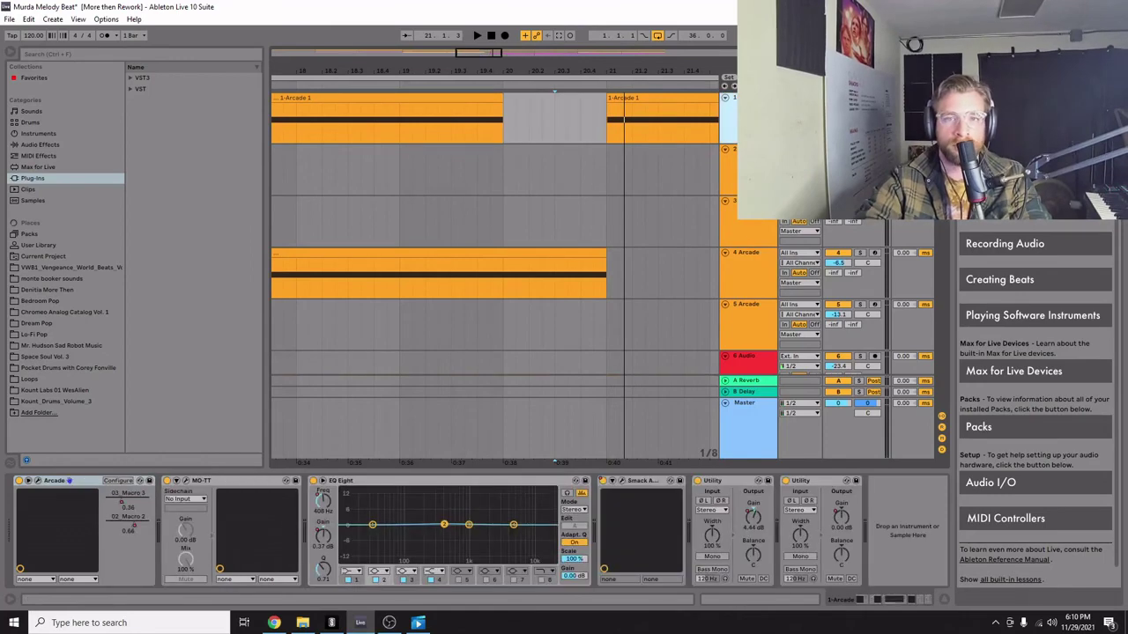
{"action": "left_click", "coordinate": [748, 280]}
{"action": "left_click", "coordinate": [504, 197]}
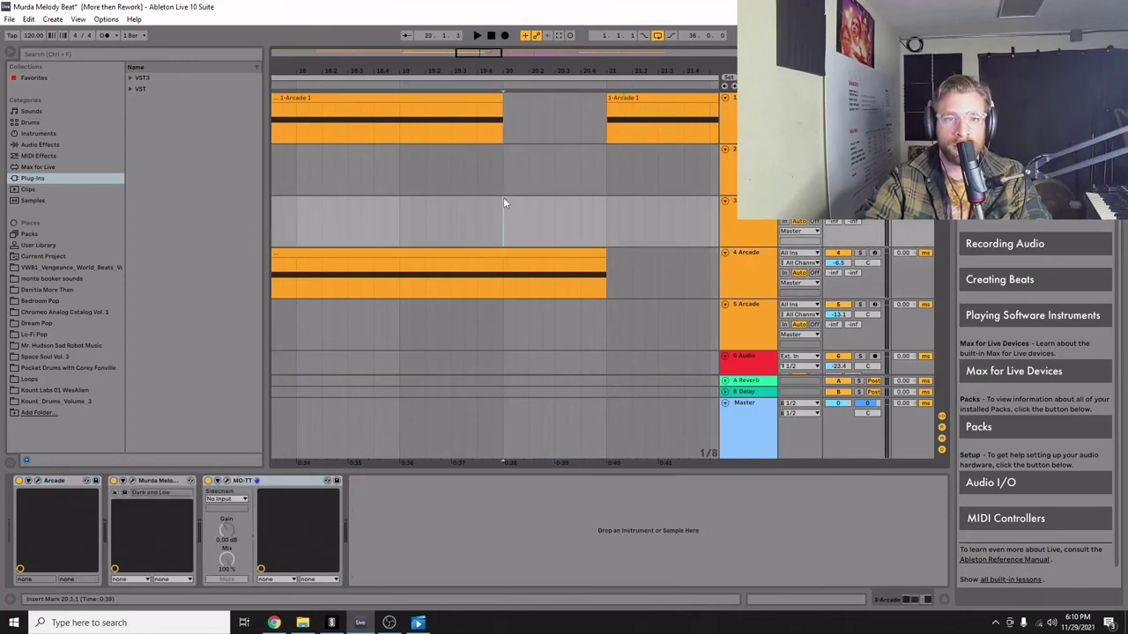
{"action": "key", "text": "space"}
{"action": "left_click", "coordinate": [667, 349]}
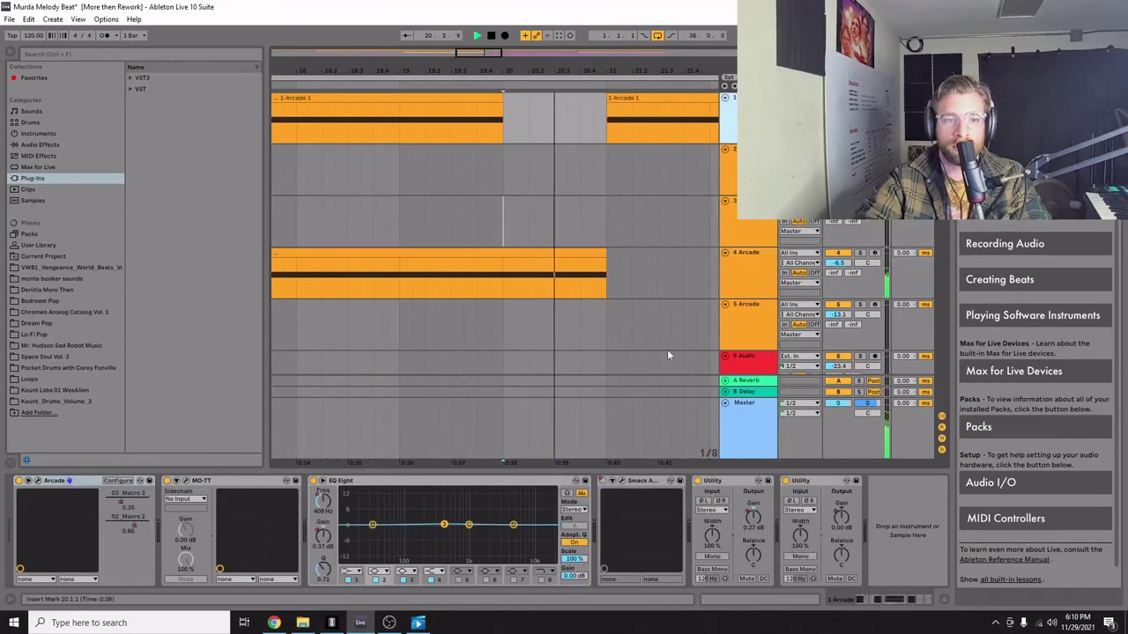
{"action": "right_click", "coordinate": [842, 522]}
{"action": "left_click", "coordinate": [851, 528]}
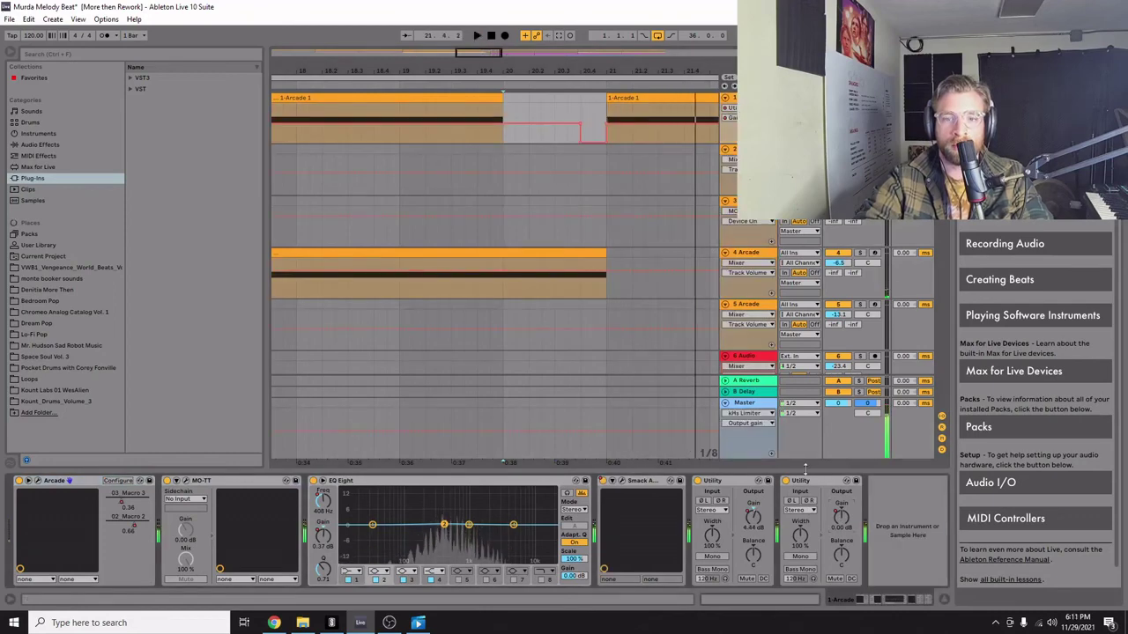
{"action": "left_click", "coordinate": [585, 141]}
Play from bar 19.4, show Arcade track 4's Utility Gain automation, then stop playback.
{"action": "left_click", "coordinate": [479, 128]}
{"action": "key", "text": "space"}
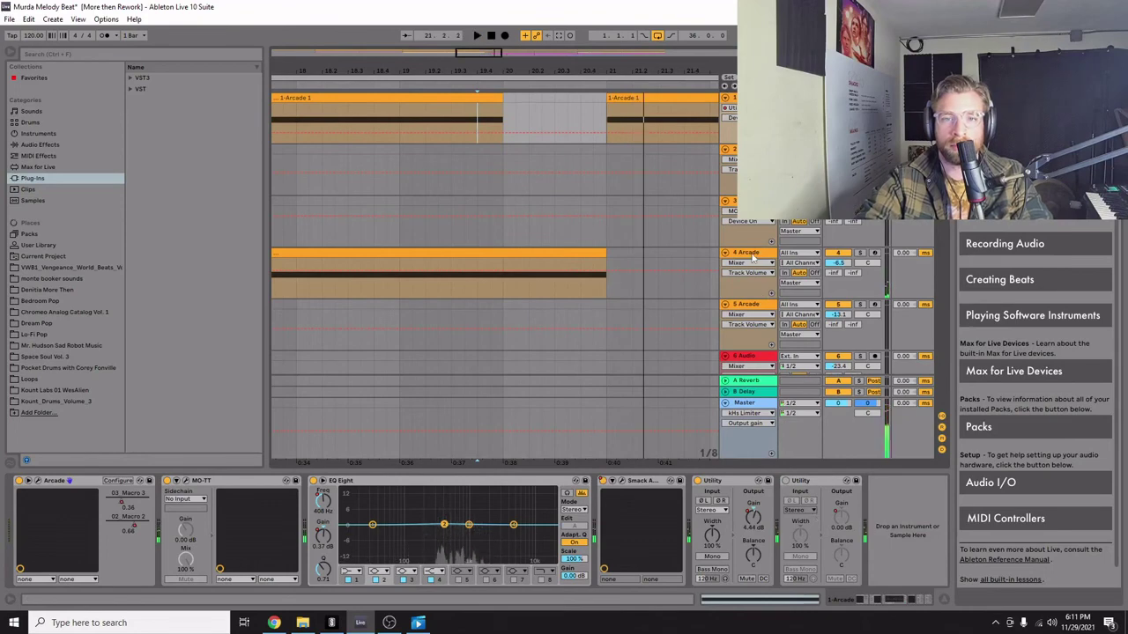
{"action": "left_click", "coordinate": [643, 273]}
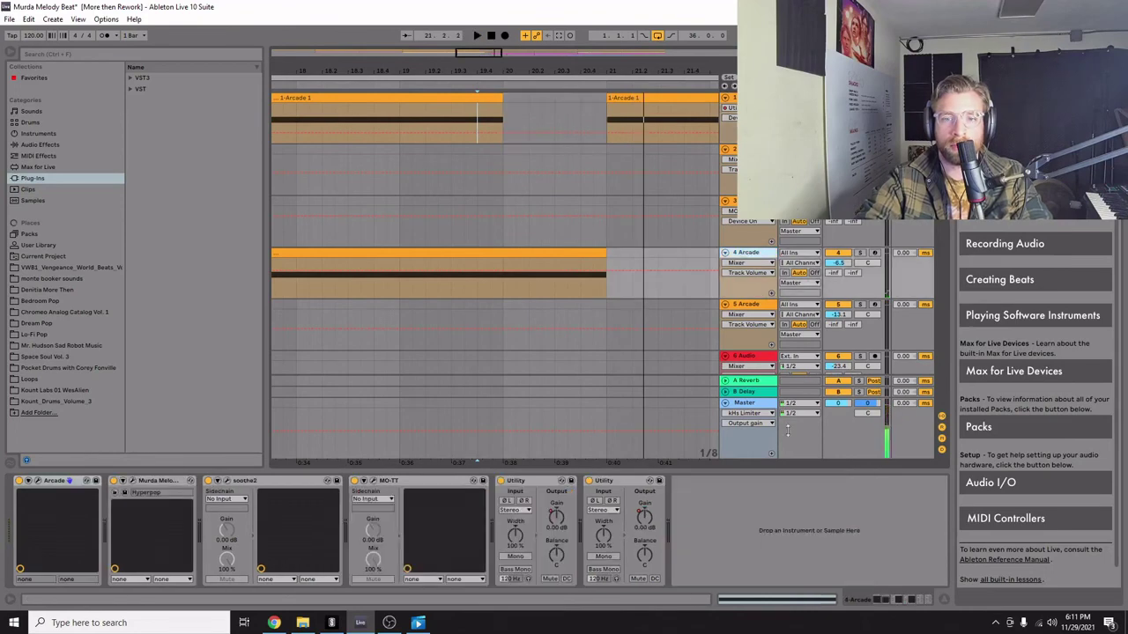
{"action": "right_click", "coordinate": [643, 517]}
{"action": "left_click", "coordinate": [665, 521]}
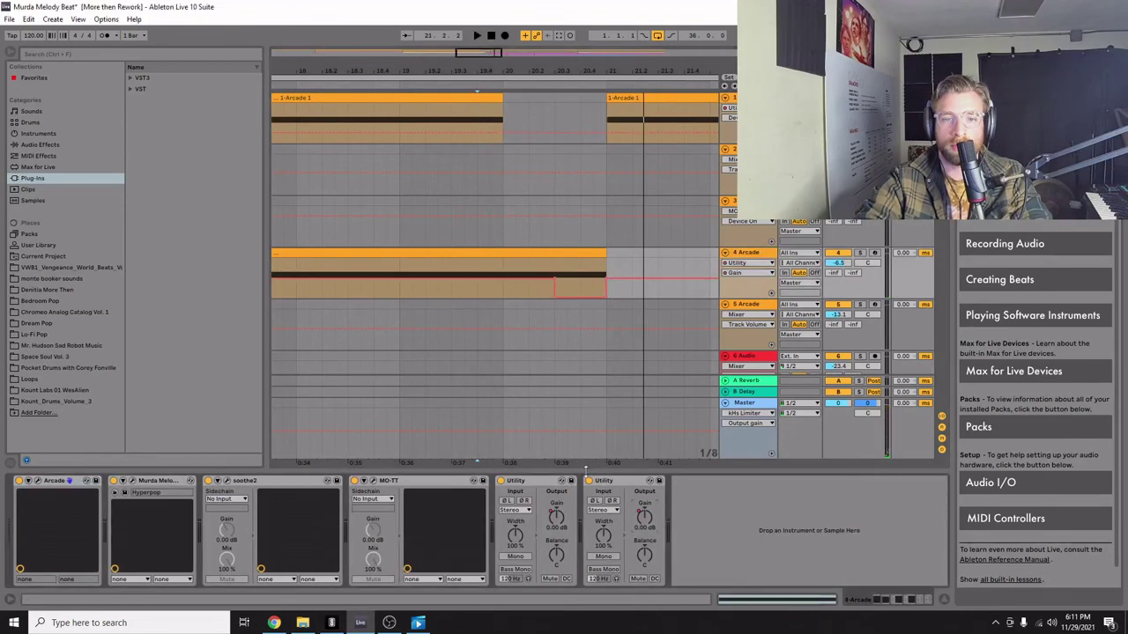
{"action": "left_click", "coordinate": [484, 187]}
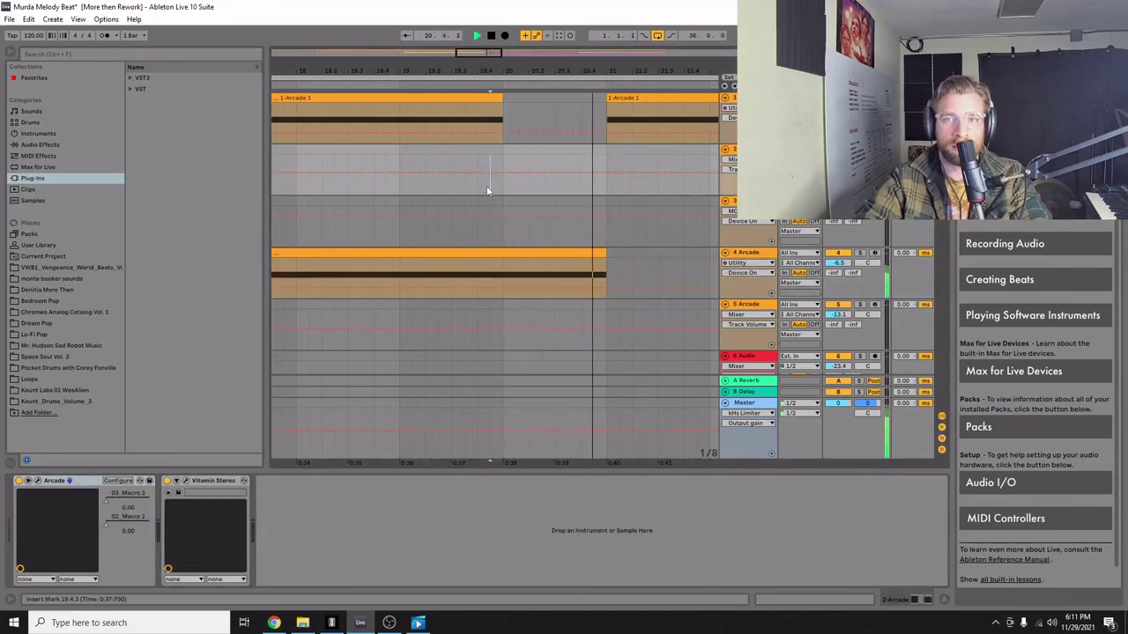
{"action": "key", "text": "space"}
{"action": "left_click", "coordinate": [745, 254]}
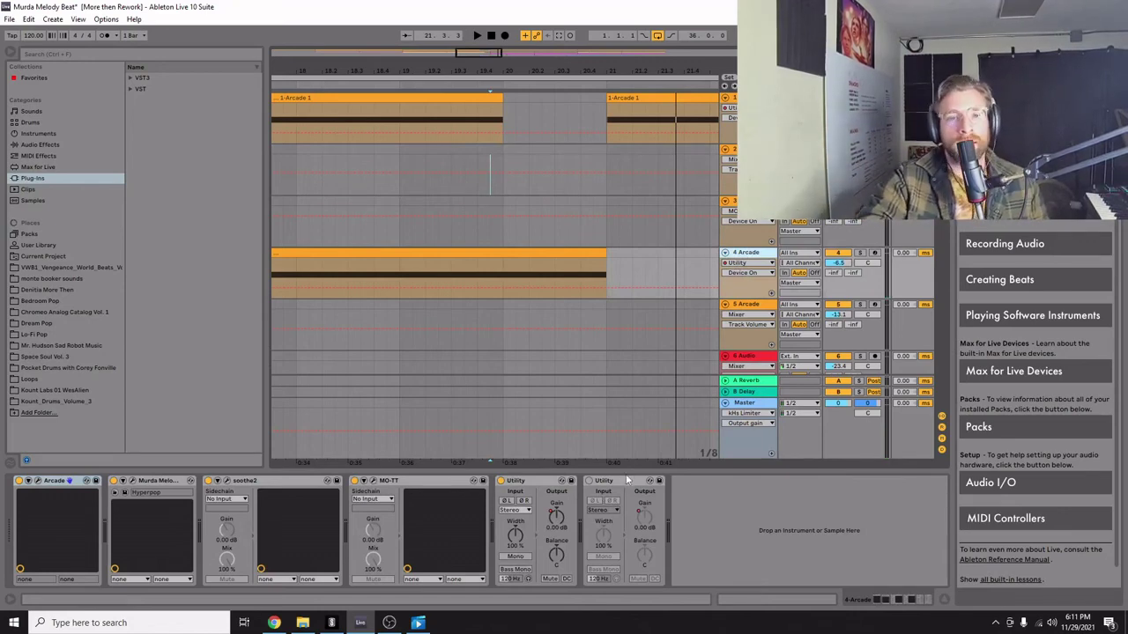
Switch on the second Utility device on Arcade track 4.
{"action": "right_click", "coordinate": [591, 481]}
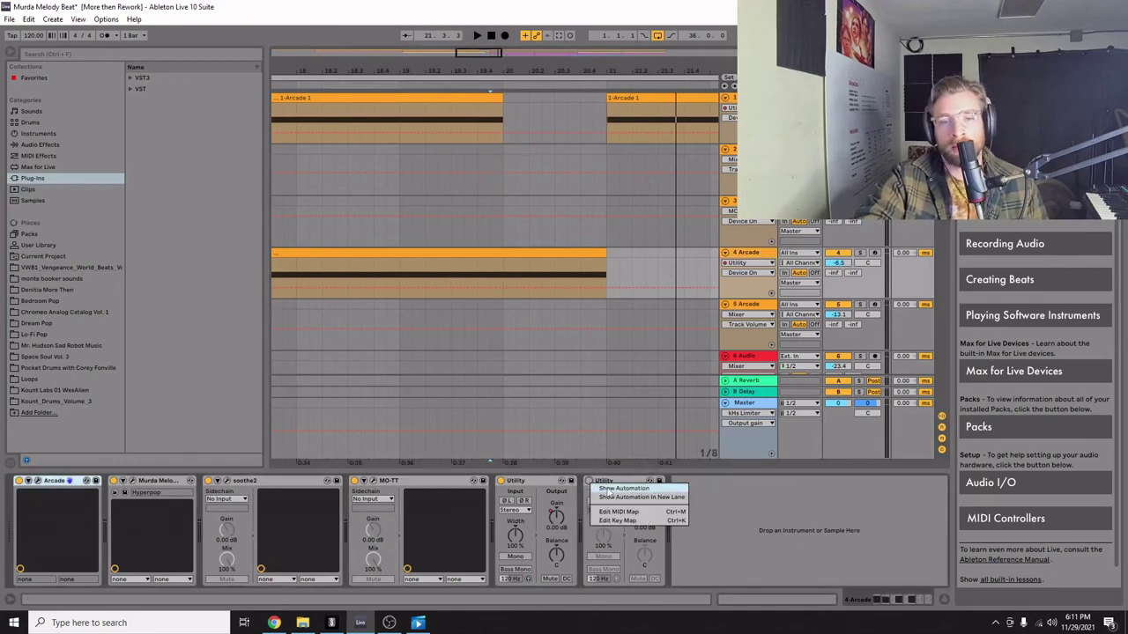
{"action": "left_click", "coordinate": [606, 492]}
{"action": "left_click", "coordinate": [590, 482]}
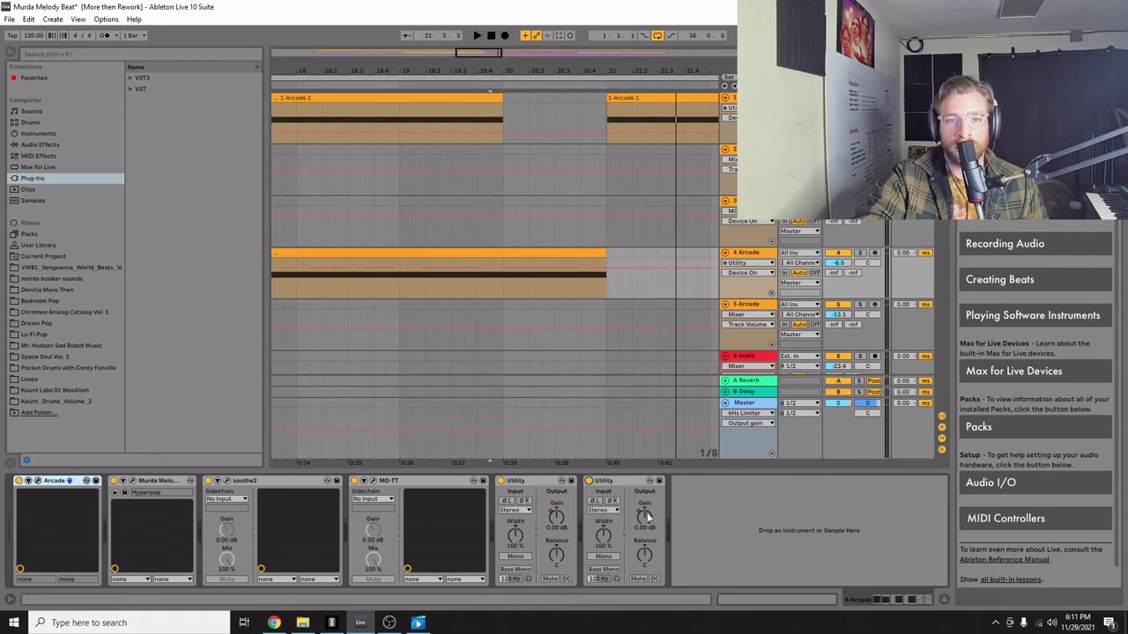
Switch on Arcade track 1's second Utility device and resume playback from 19.3.3.
{"action": "left_click", "coordinate": [767, 169]}
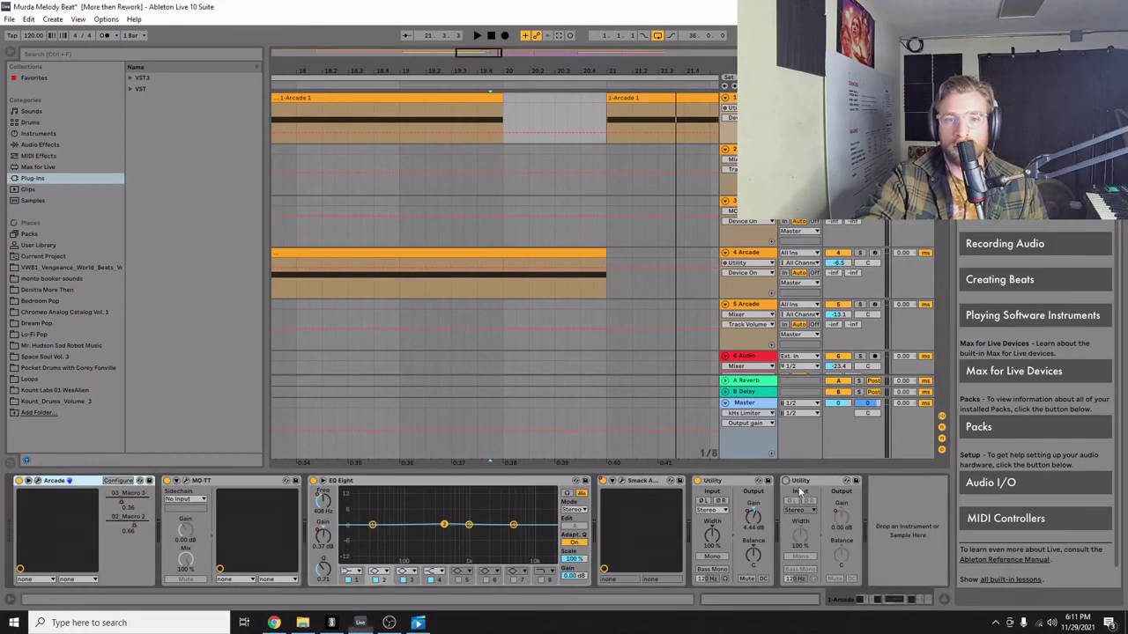
{"action": "left_click", "coordinate": [785, 481]}
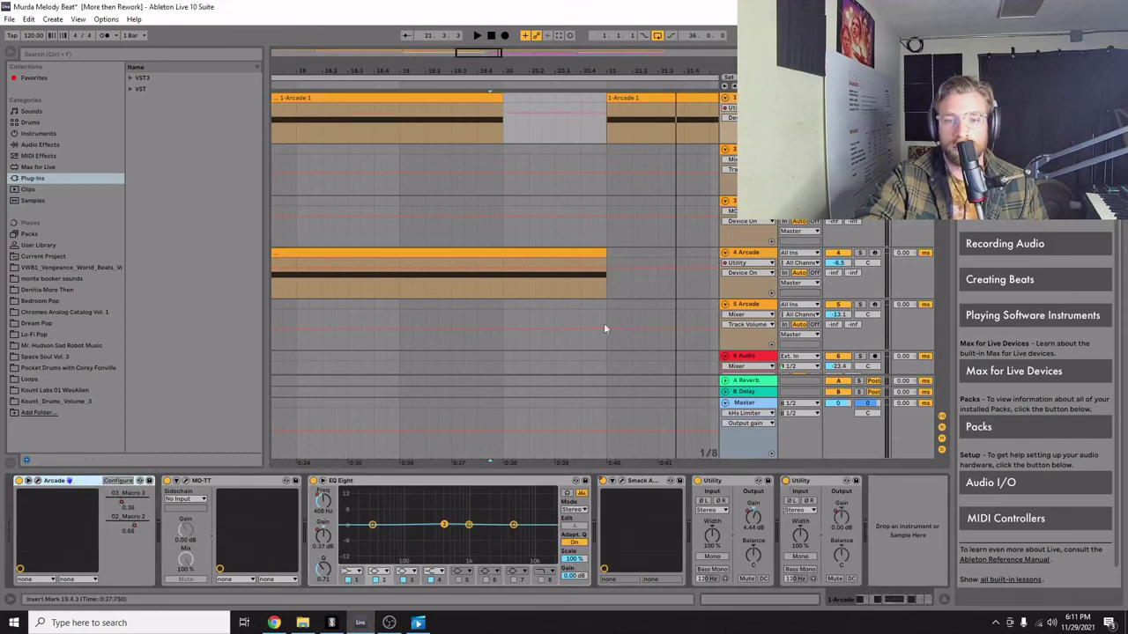
{"action": "left_click", "coordinate": [467, 159]}
{"action": "key", "text": "space"}
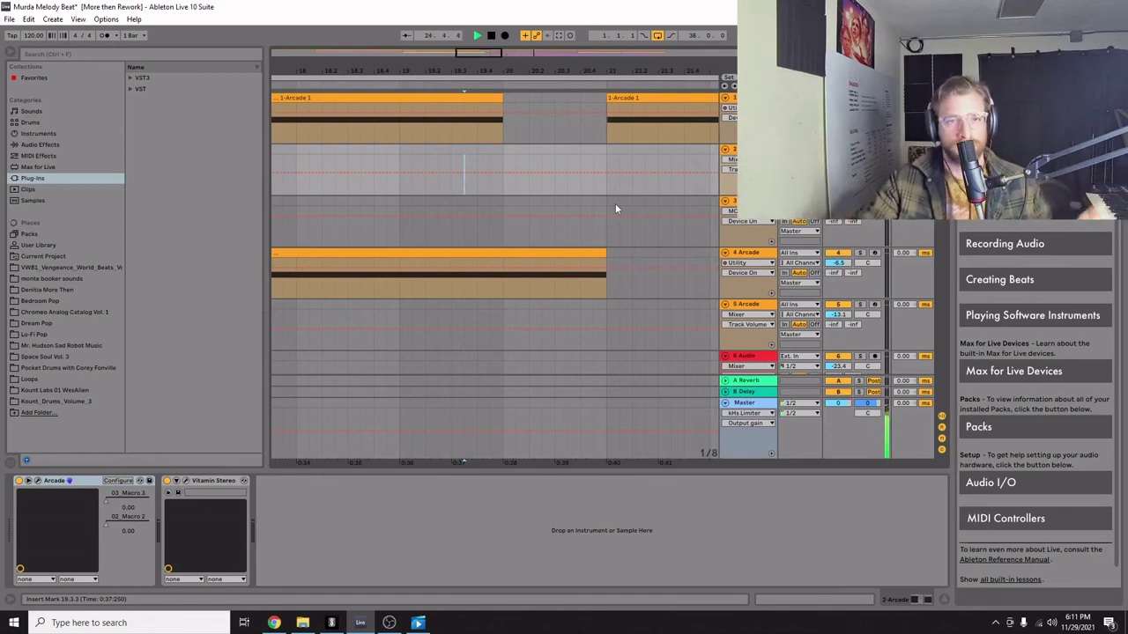
{"action": "key", "text": "minus"}
{"action": "key", "text": "minus"}
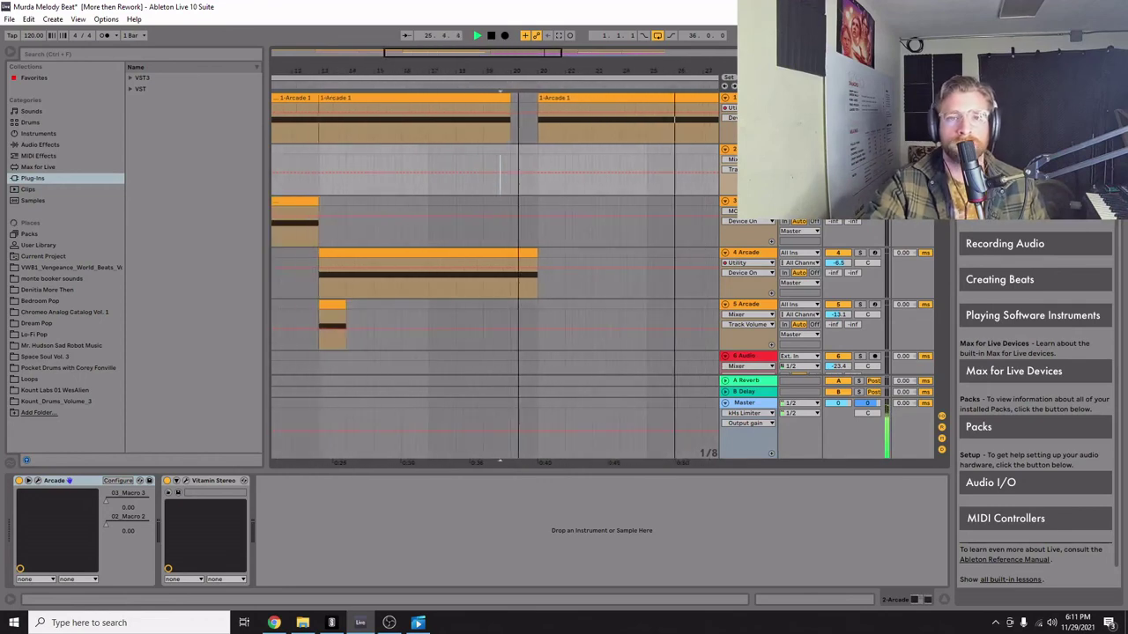
{"action": "key", "text": "minus"}
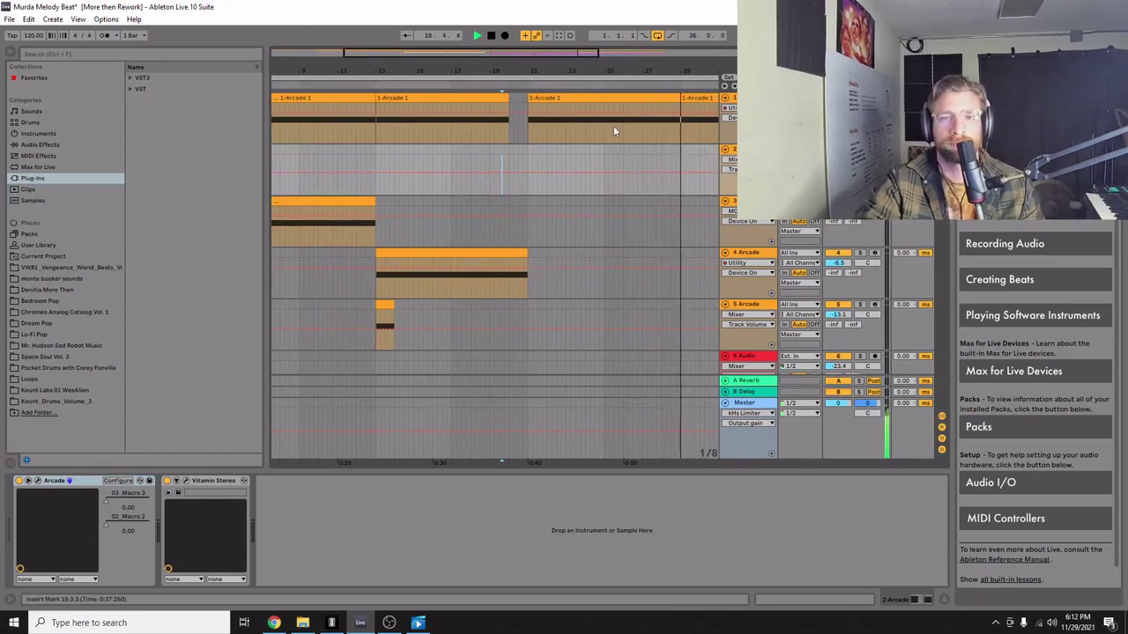
{"action": "key", "text": "space"}
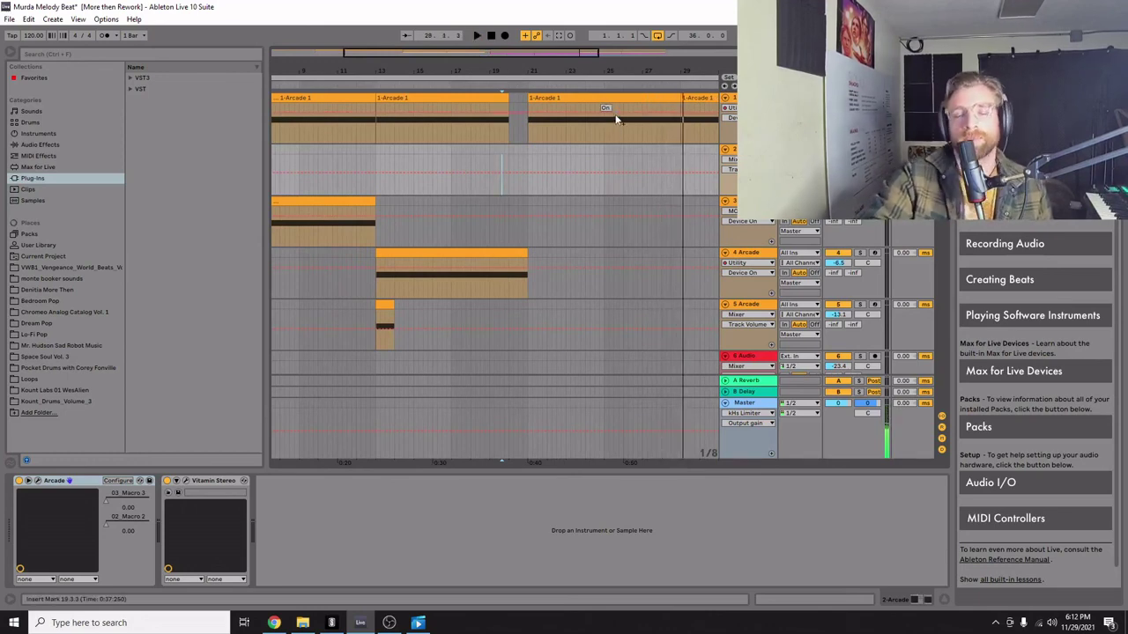